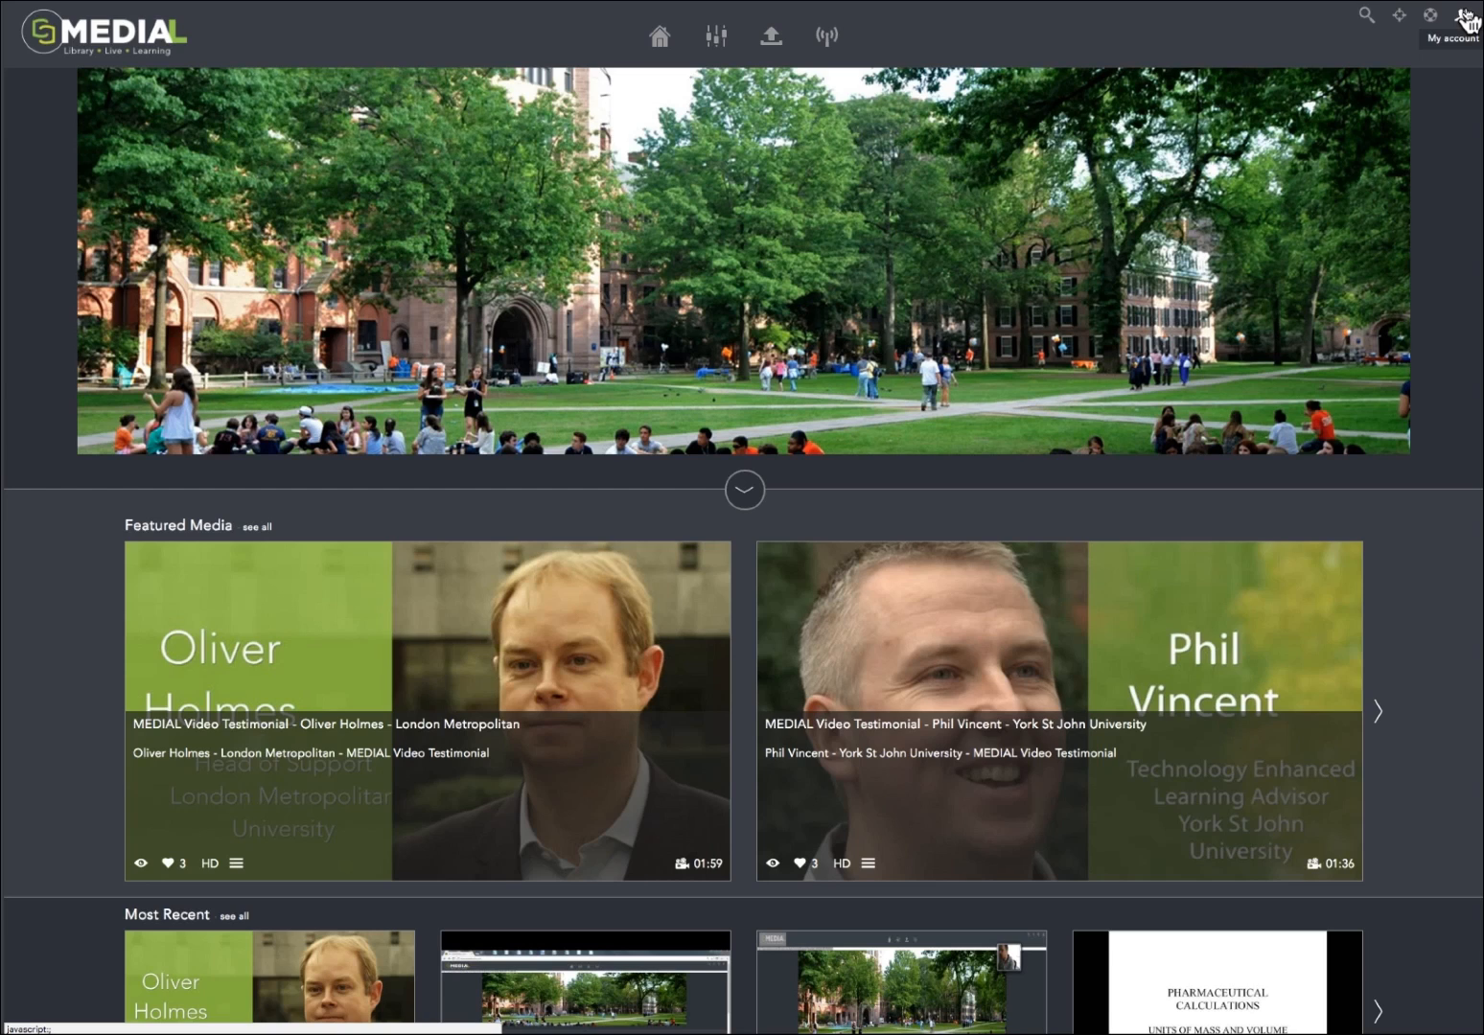
Step: Look at the account options and the list of media categories on the home page, closing each again
left_click(1465, 15)
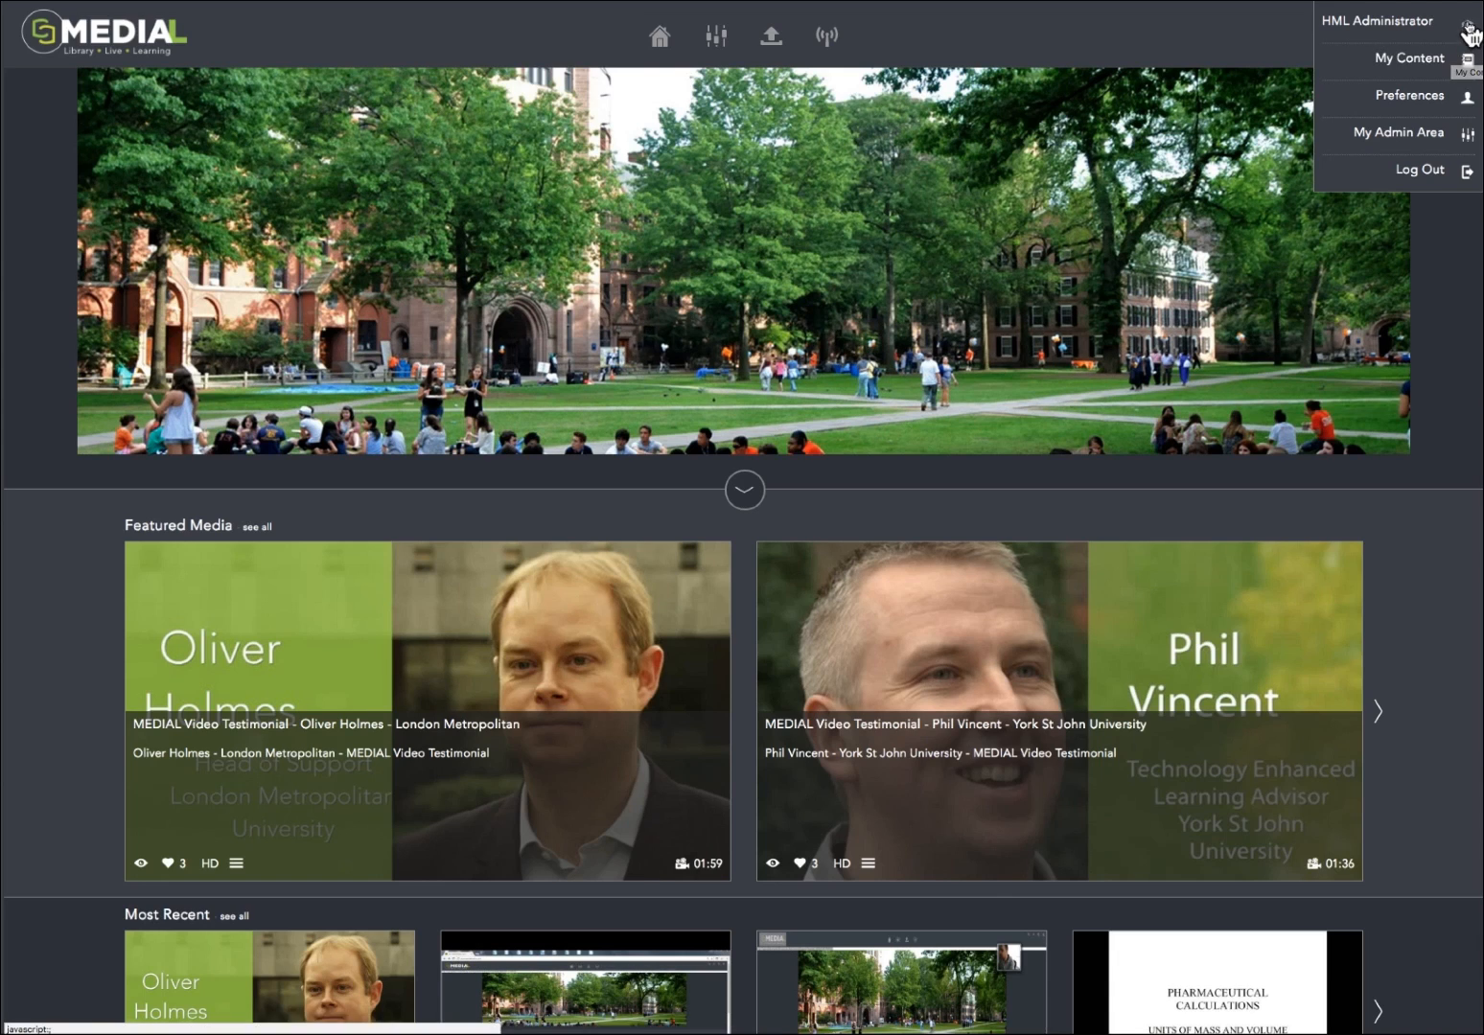
left_click(1465, 27)
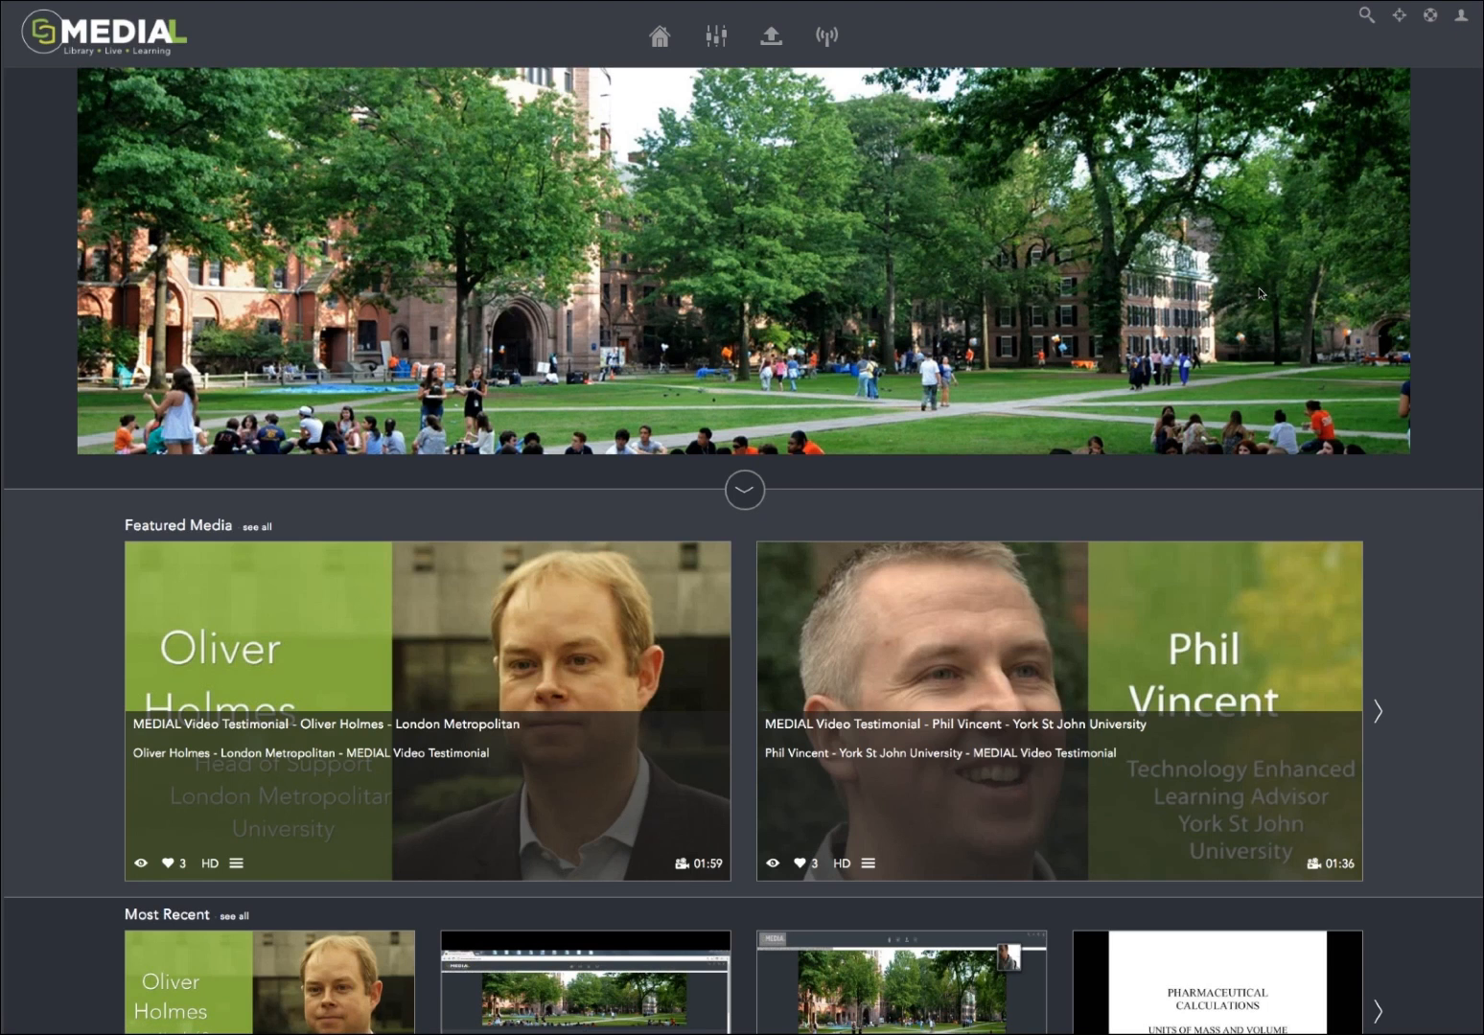
left_click(747, 494)
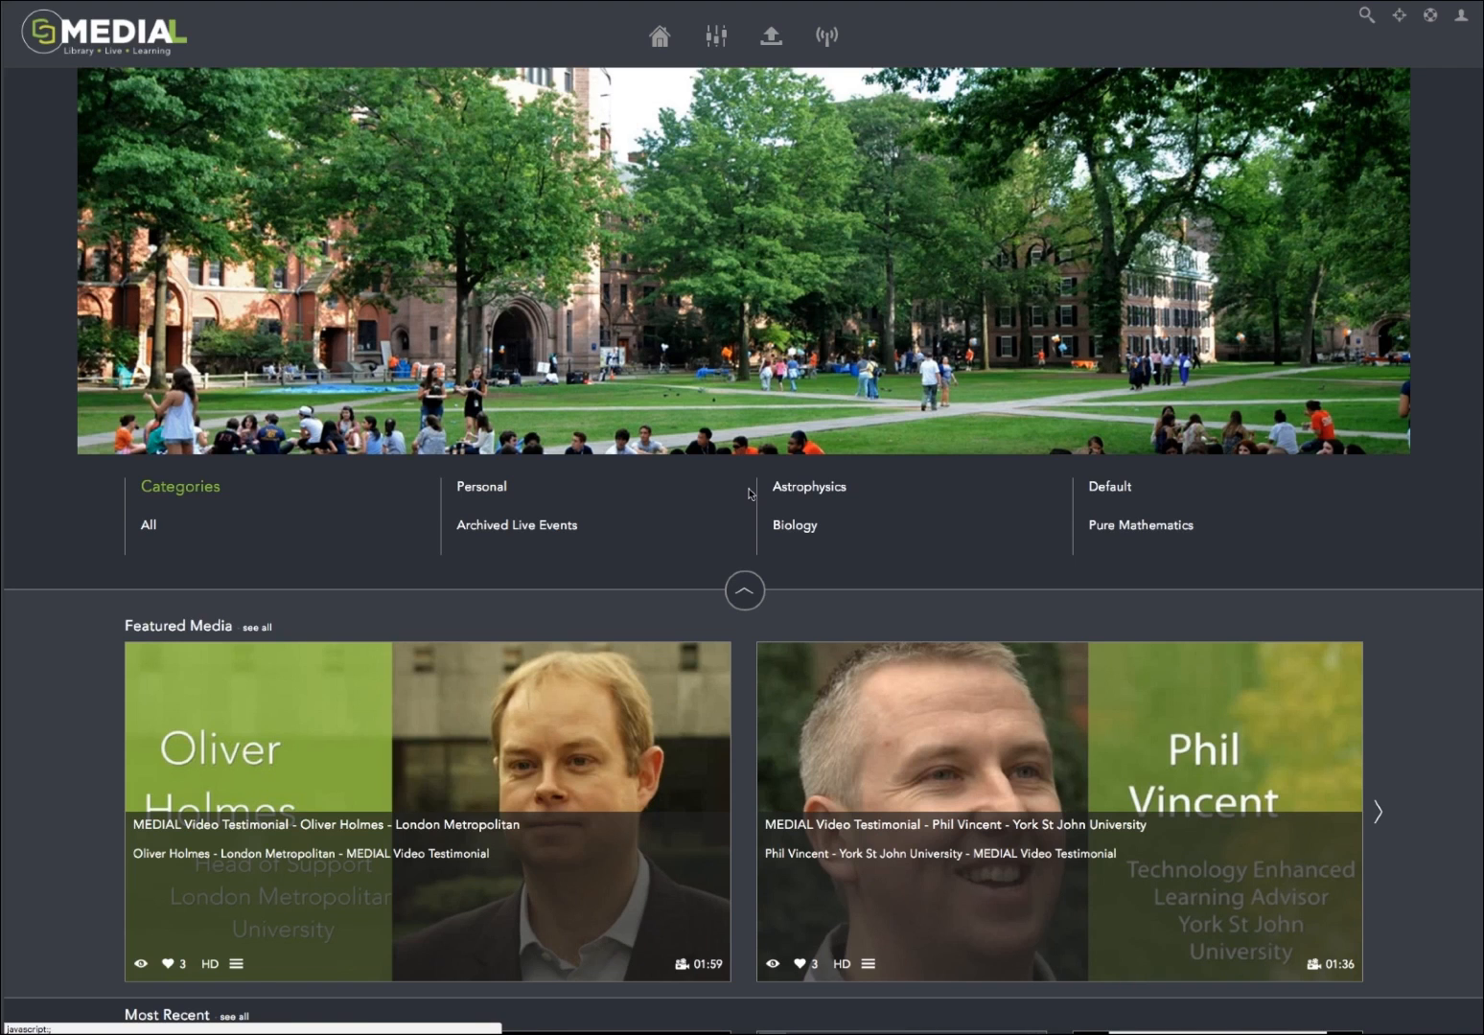
left_click(747, 593)
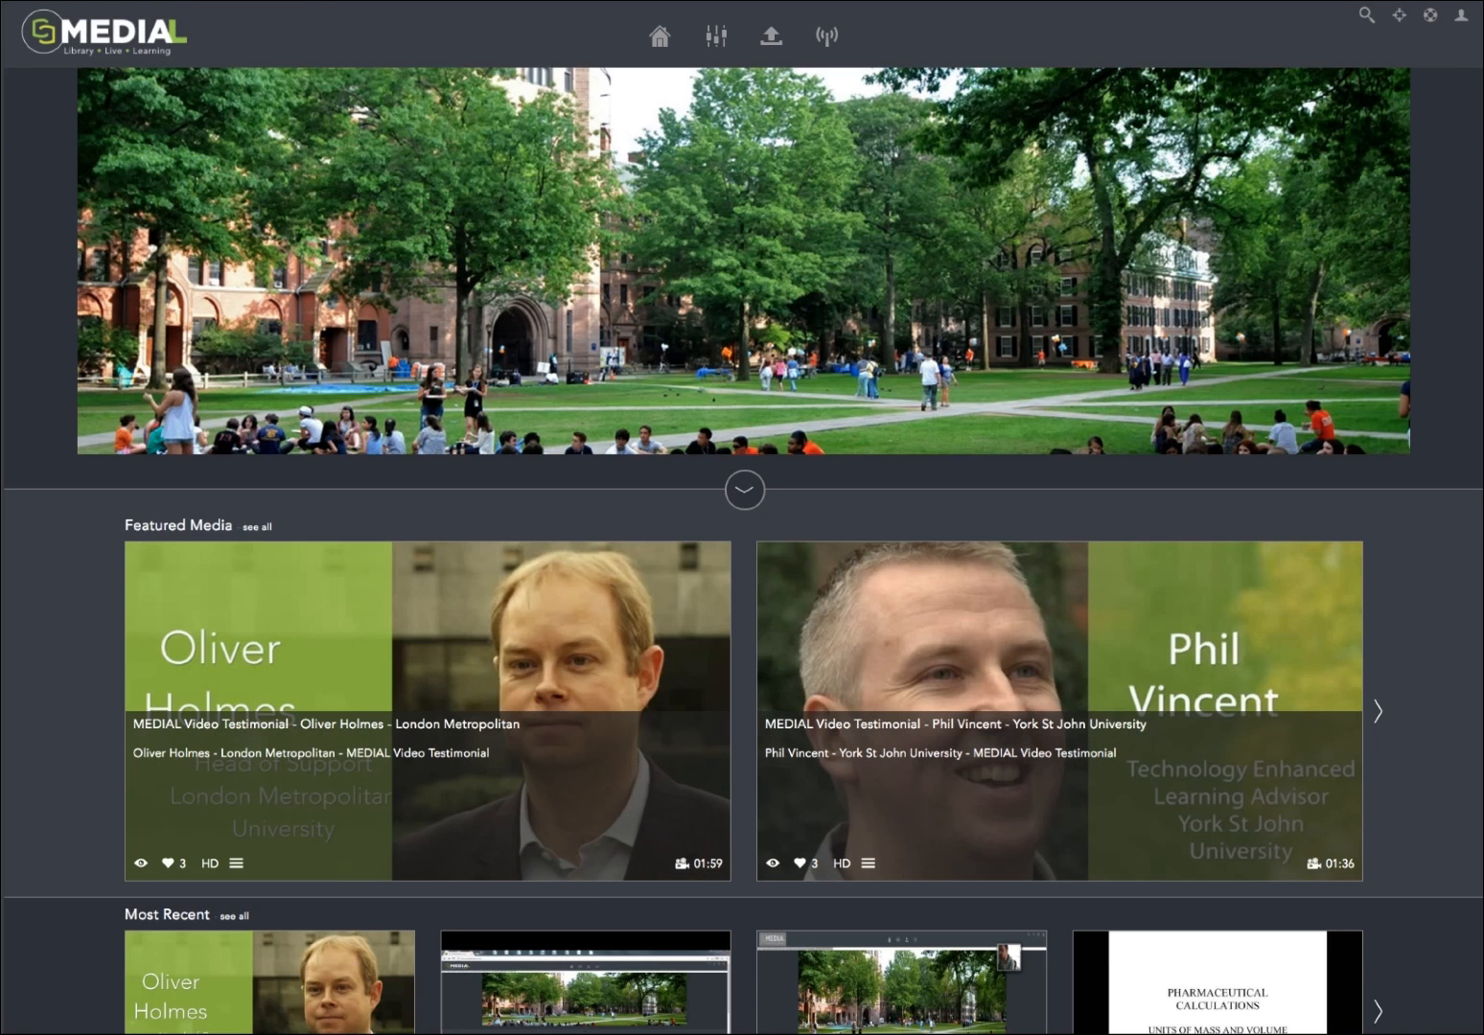
Step: Browse the media rows on the home page, including one page forward and back through Featured Media
scroll(992, 394, "down", 2)
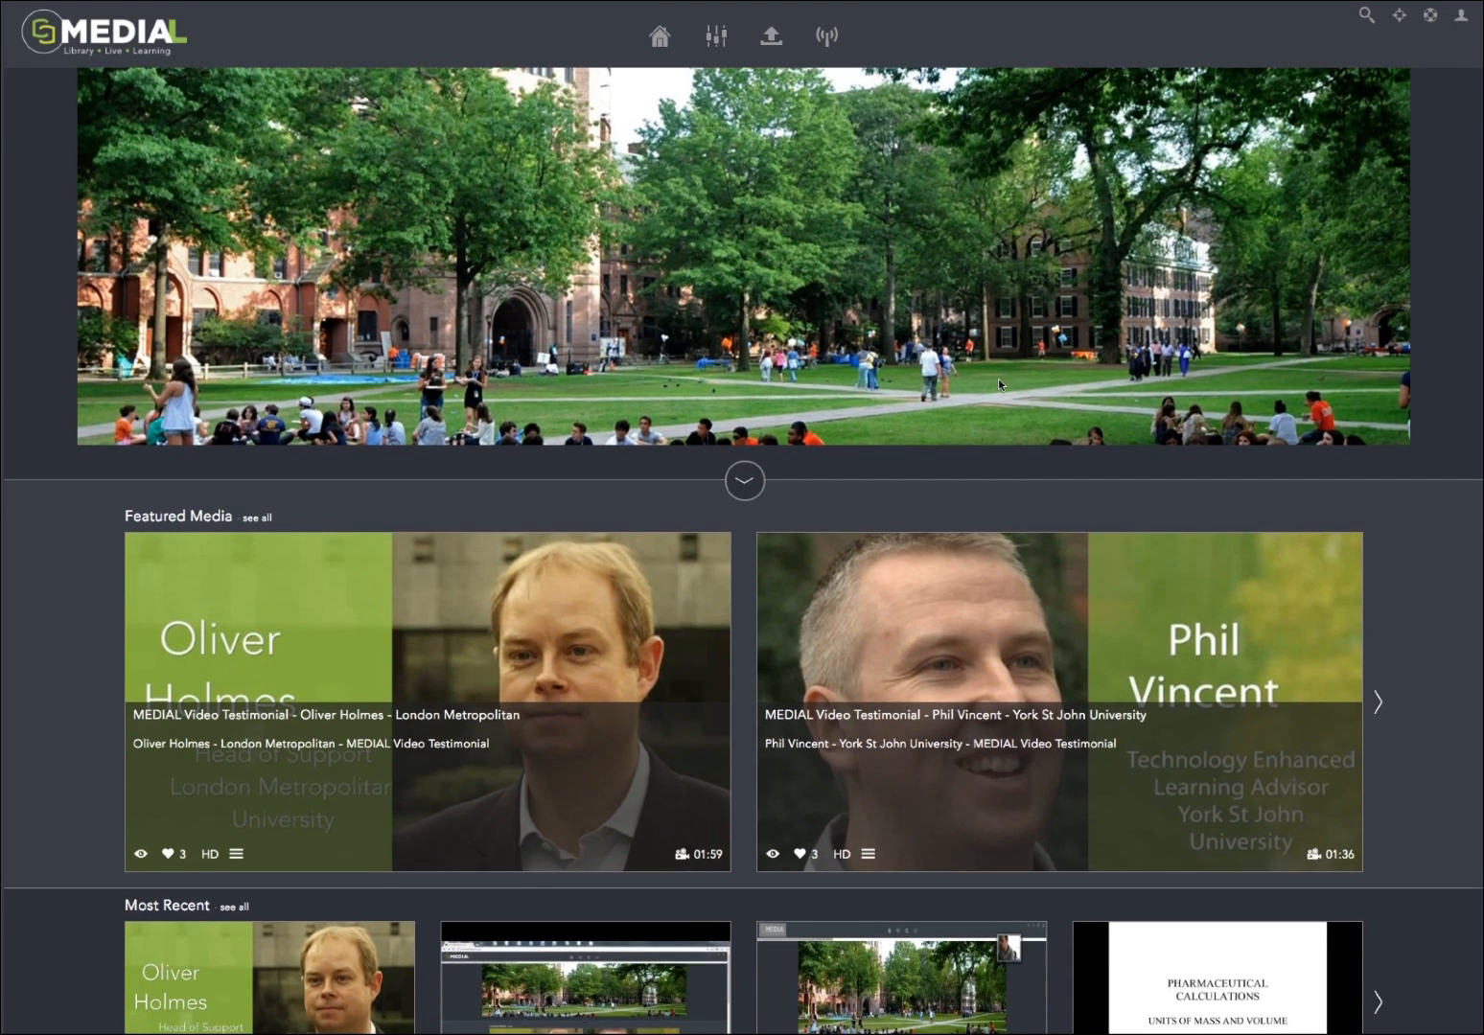
scroll(998, 387, "down", 4)
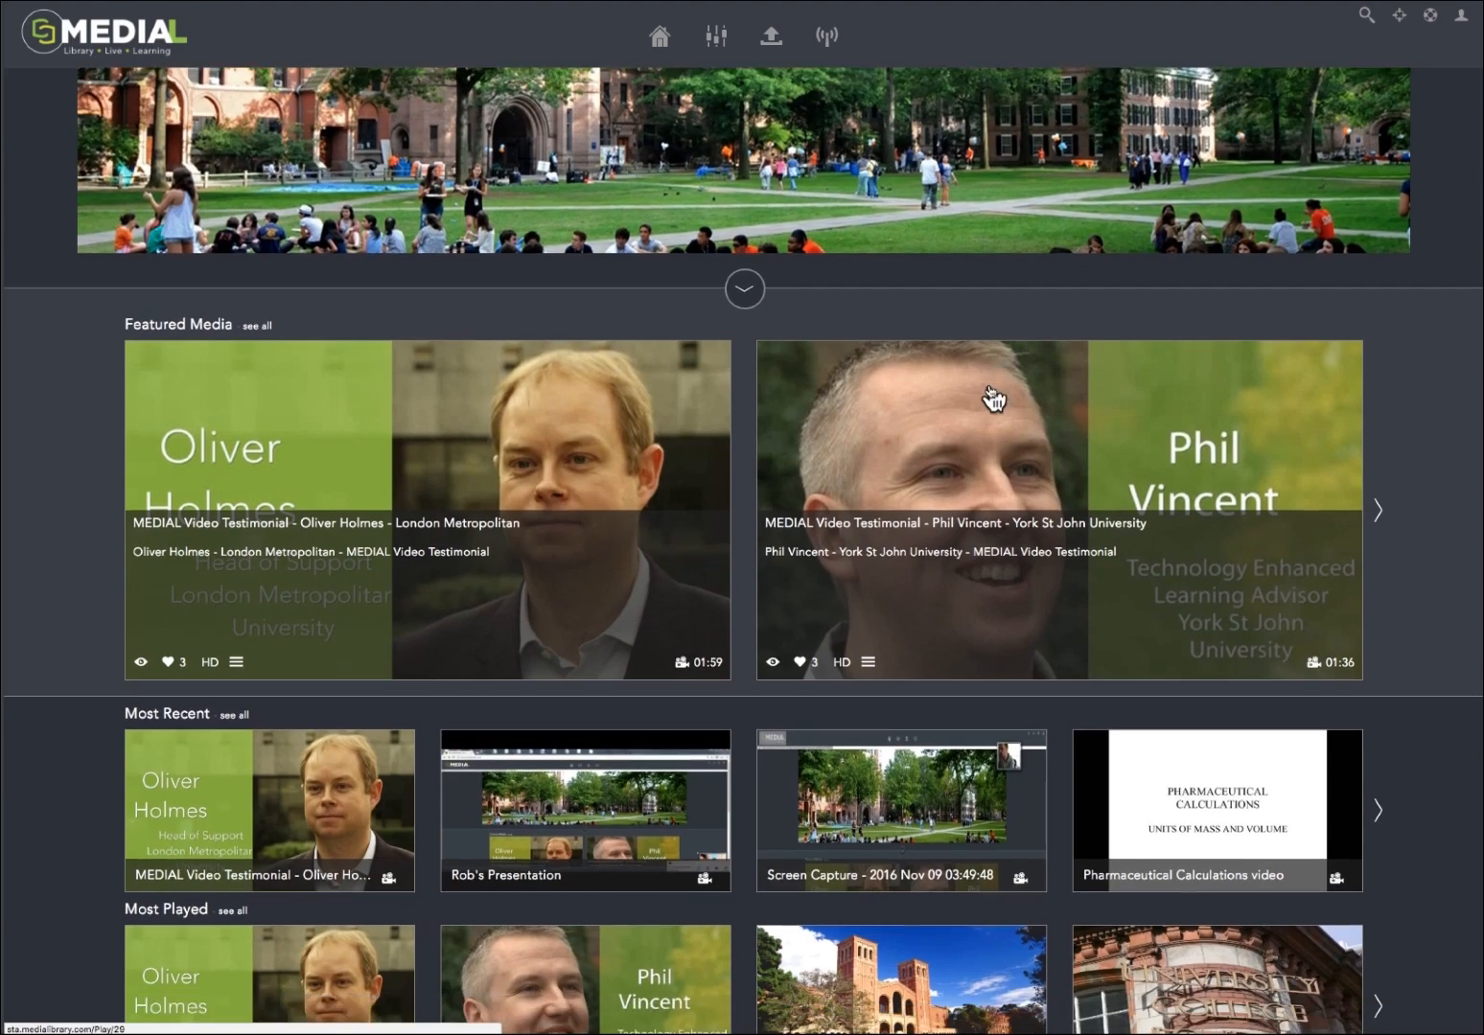
scroll(983, 328, "up", 5)
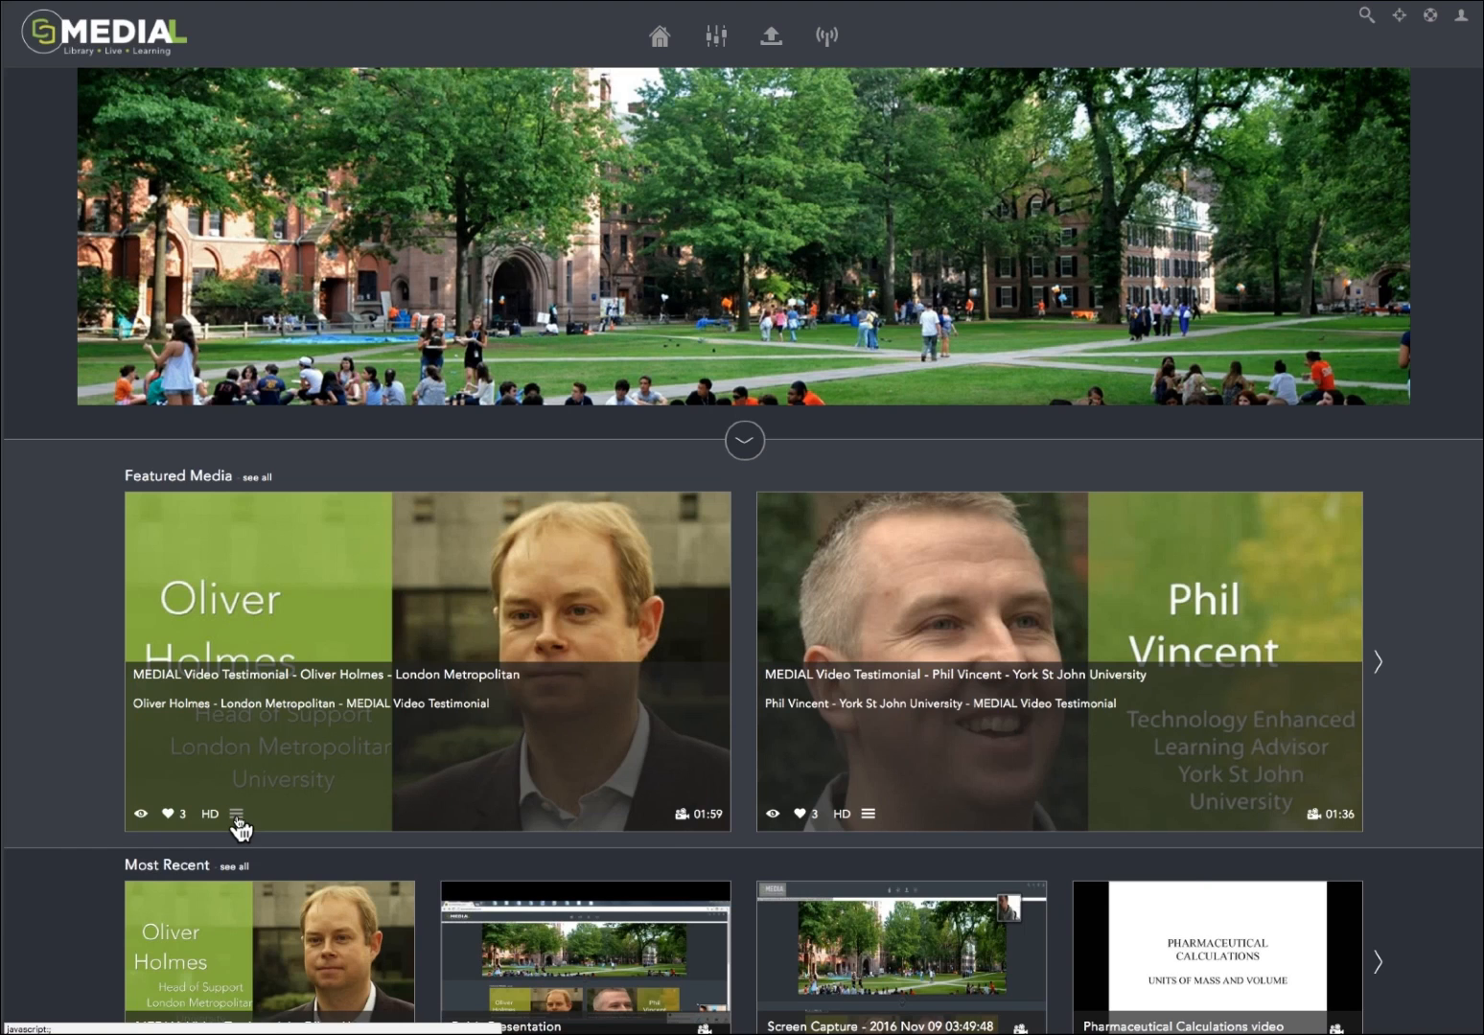
left_click(1382, 669)
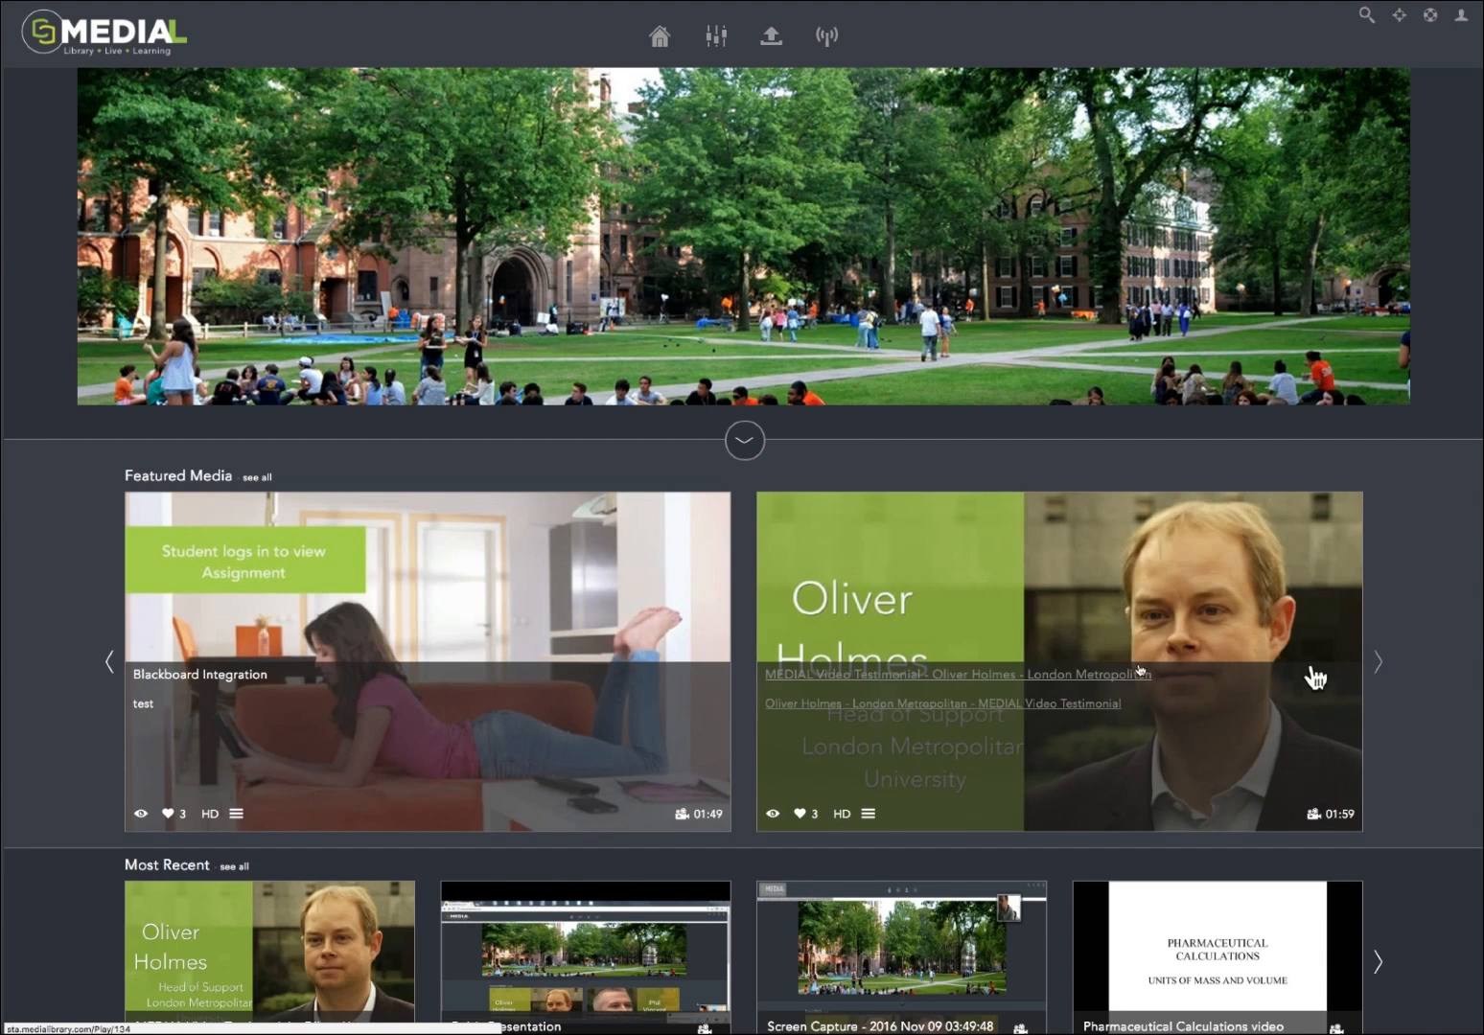
left_click(113, 668)
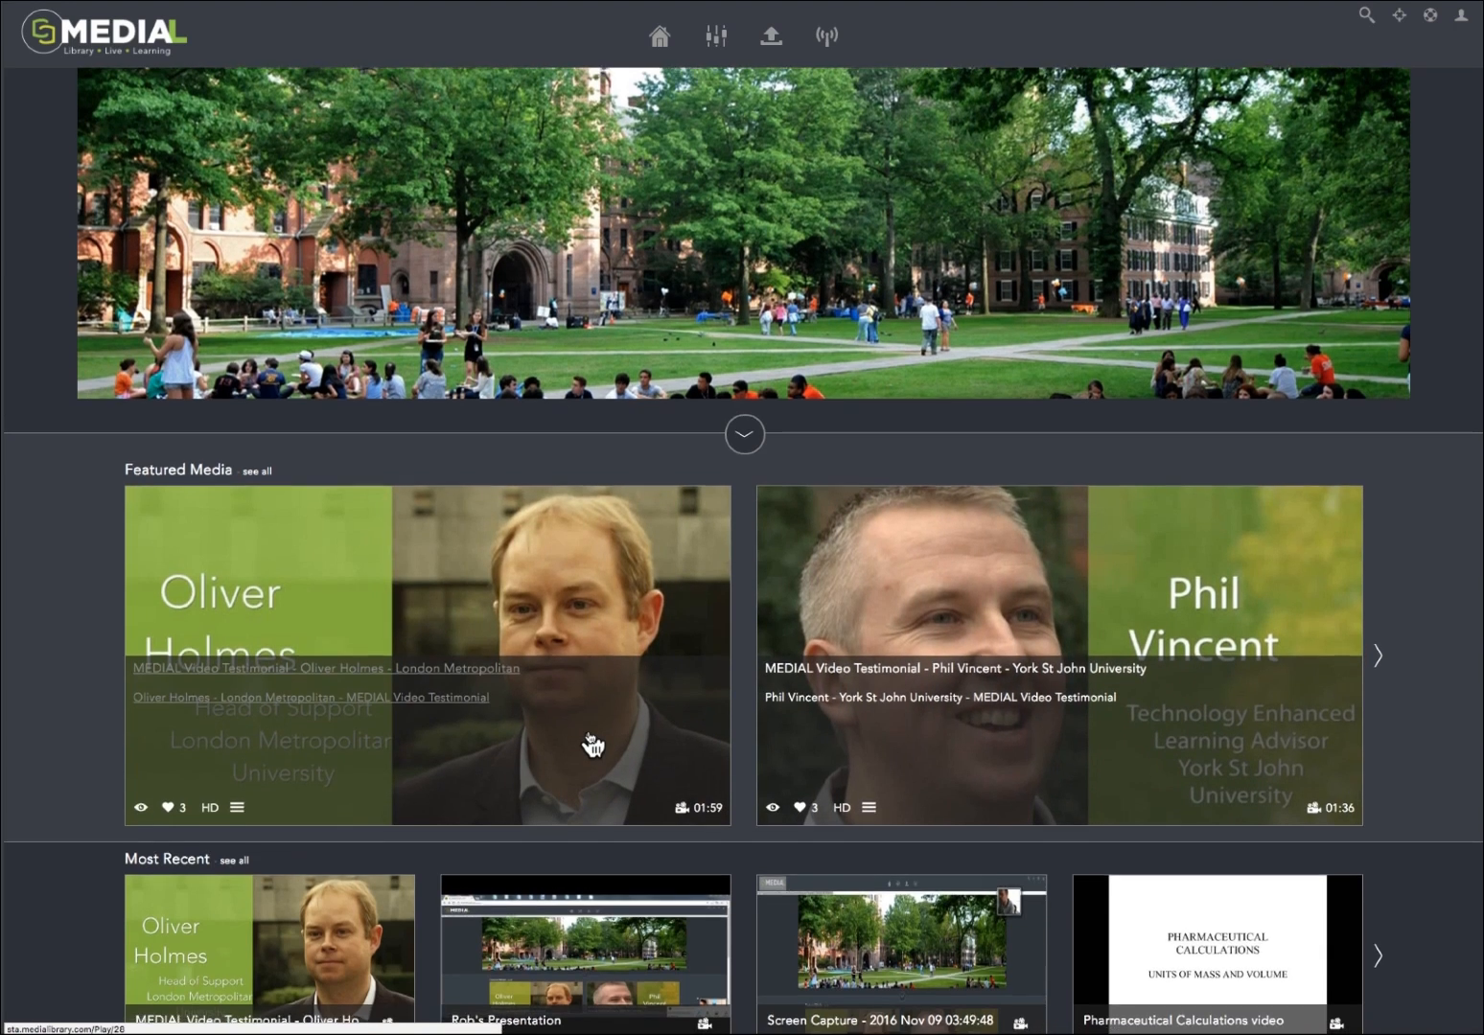
scroll(591, 745, "down", 1)
scroll(590, 743, "down", 3)
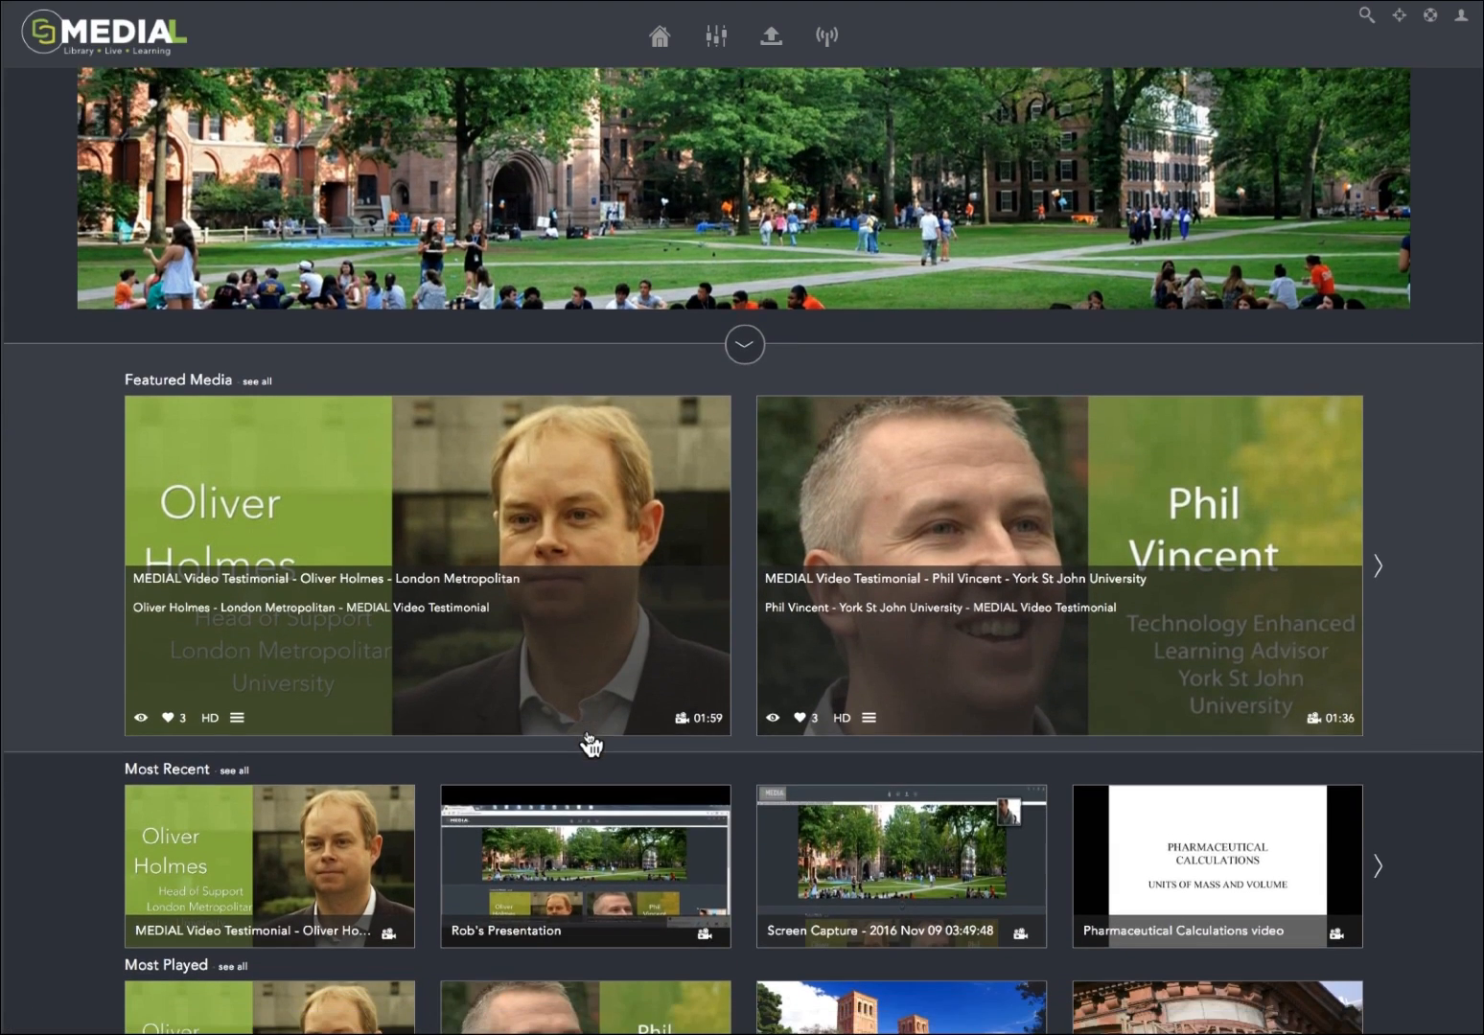
scroll(591, 746, "down", 2)
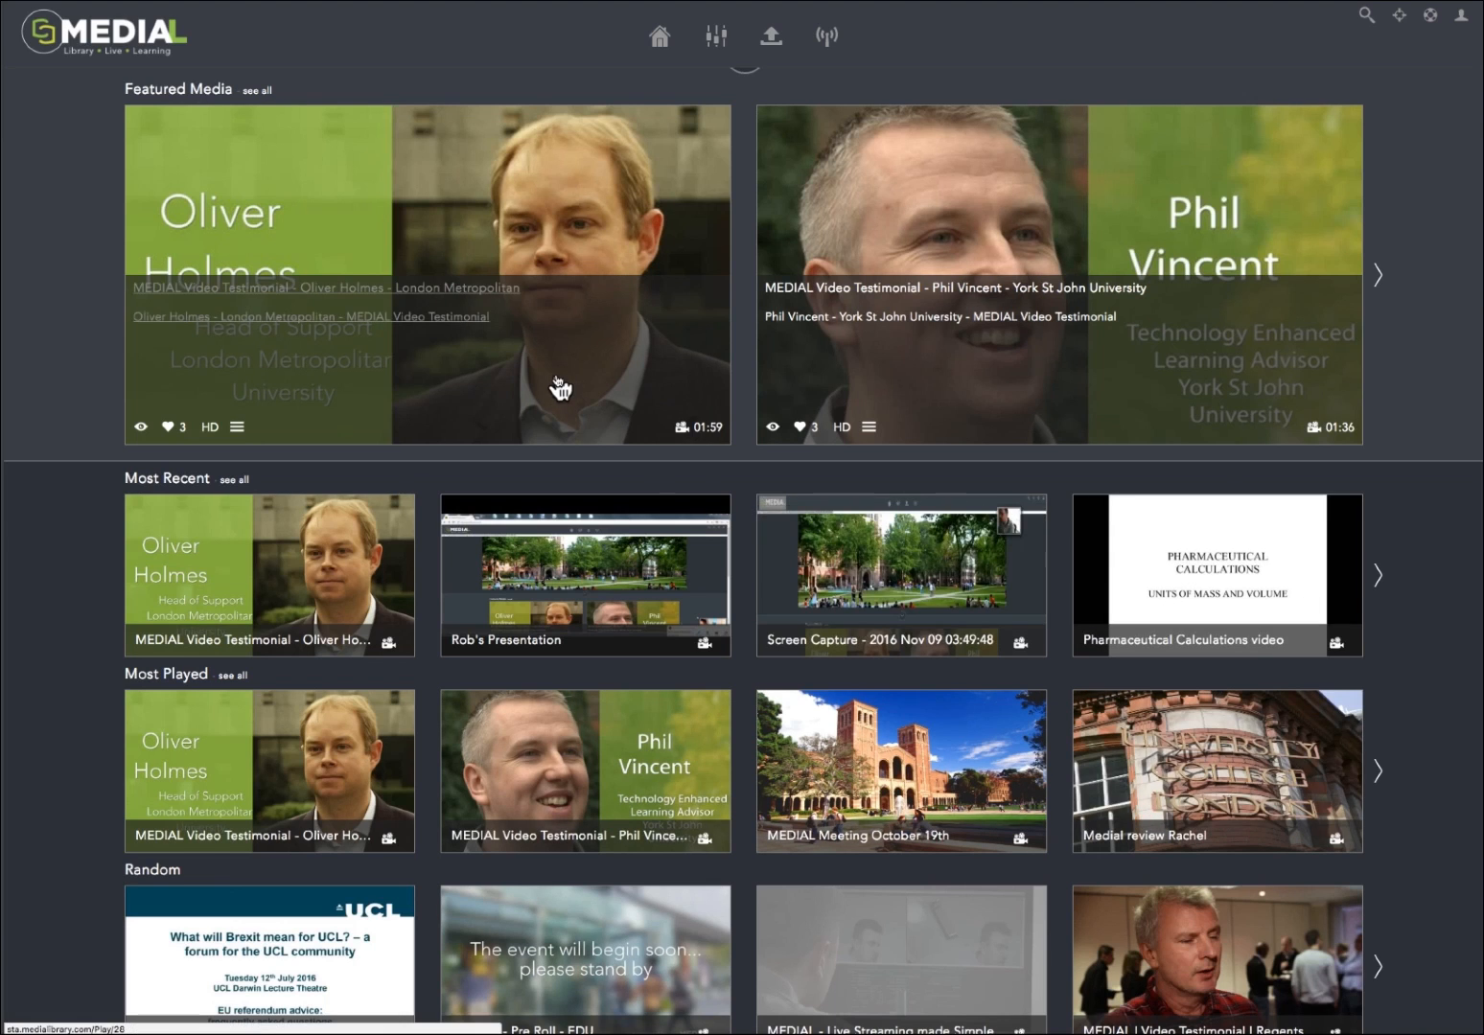
Step: Open the featured London Metropolitan video testimonial and check its responsive layout by narrowing the browser window and widening it again
left_click(471, 320)
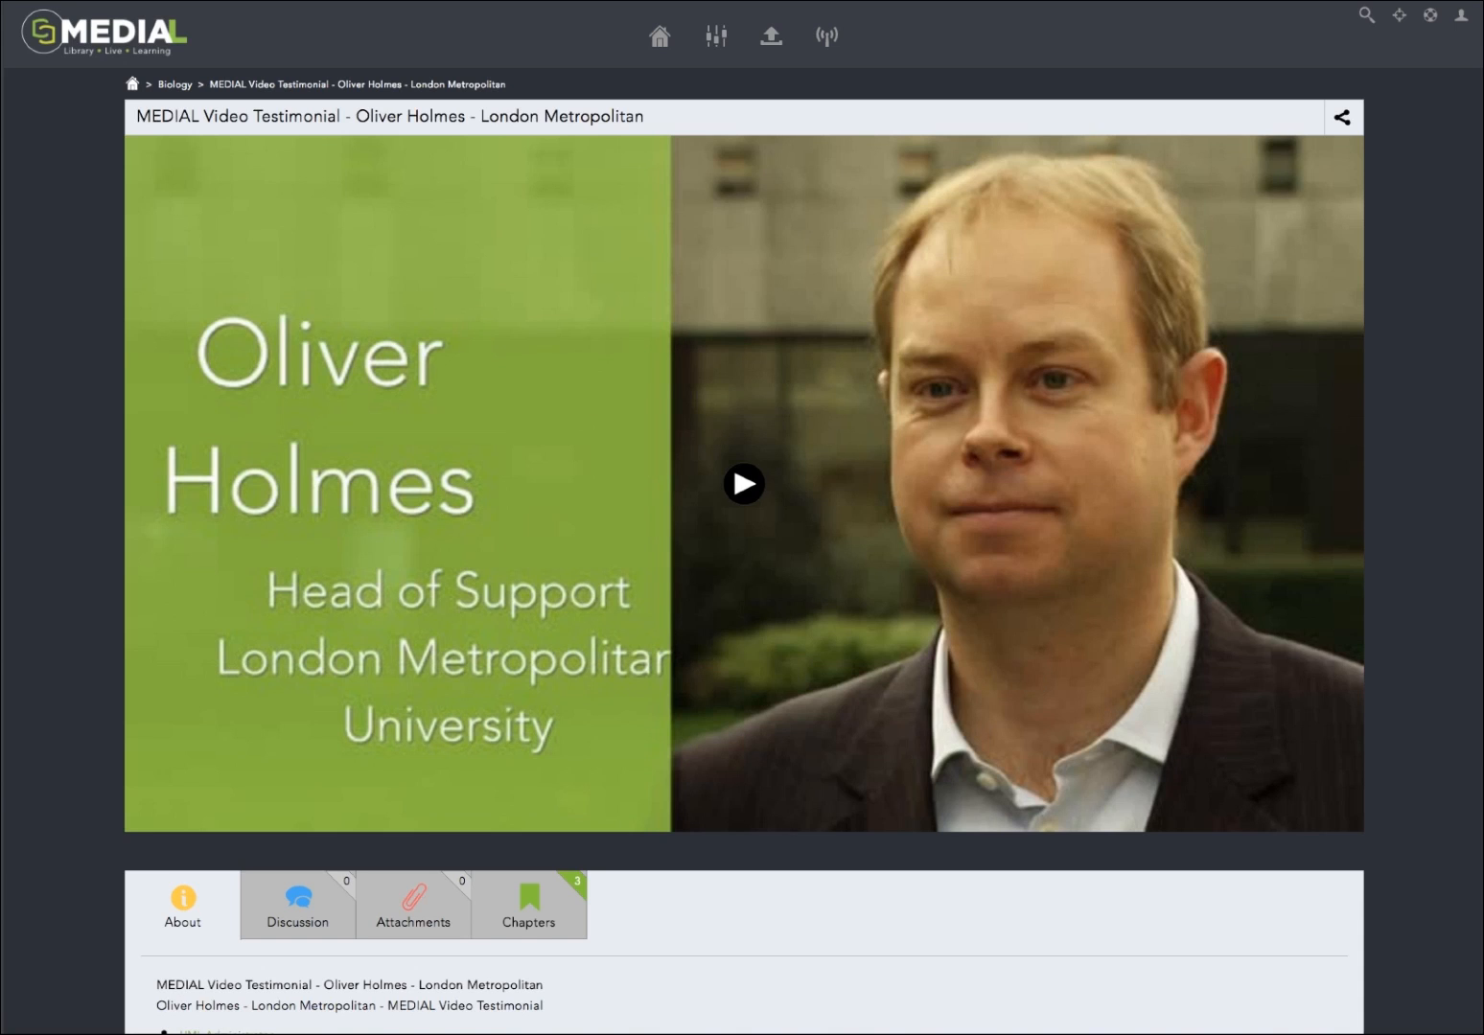
left_click_drag(1482, 1030, 922, 1025)
left_click_drag(853, 1028, 1483, 1021)
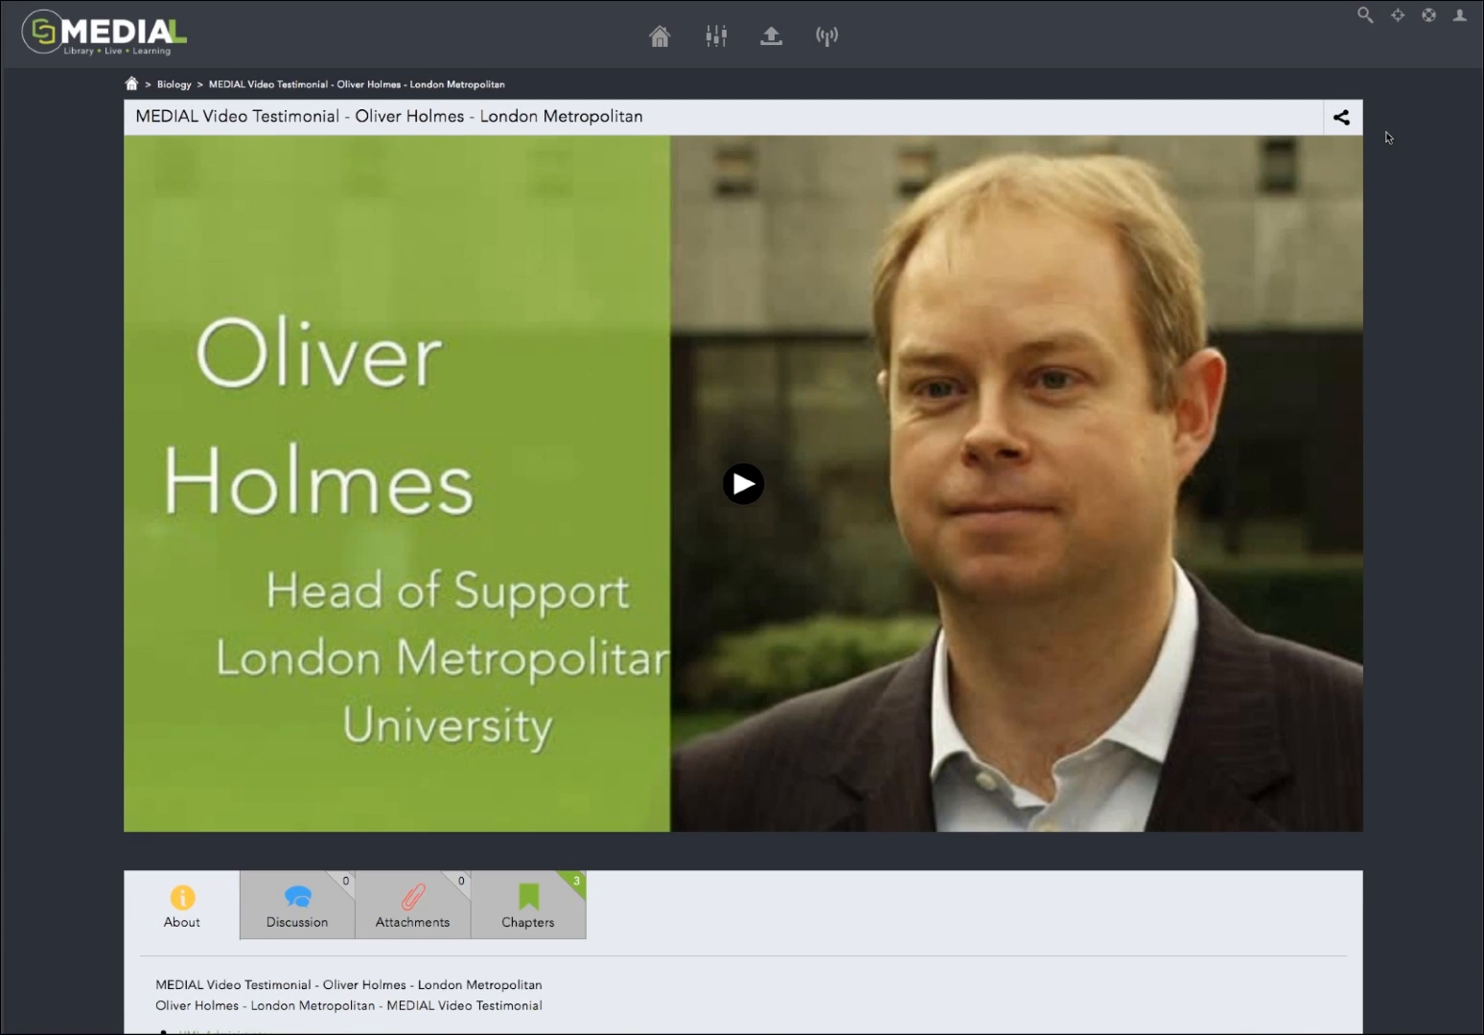
Step: Examine the video's share link, embed code and available embed video sizes, leaving the size at Responsive, and close the sharing options
left_click(1342, 117)
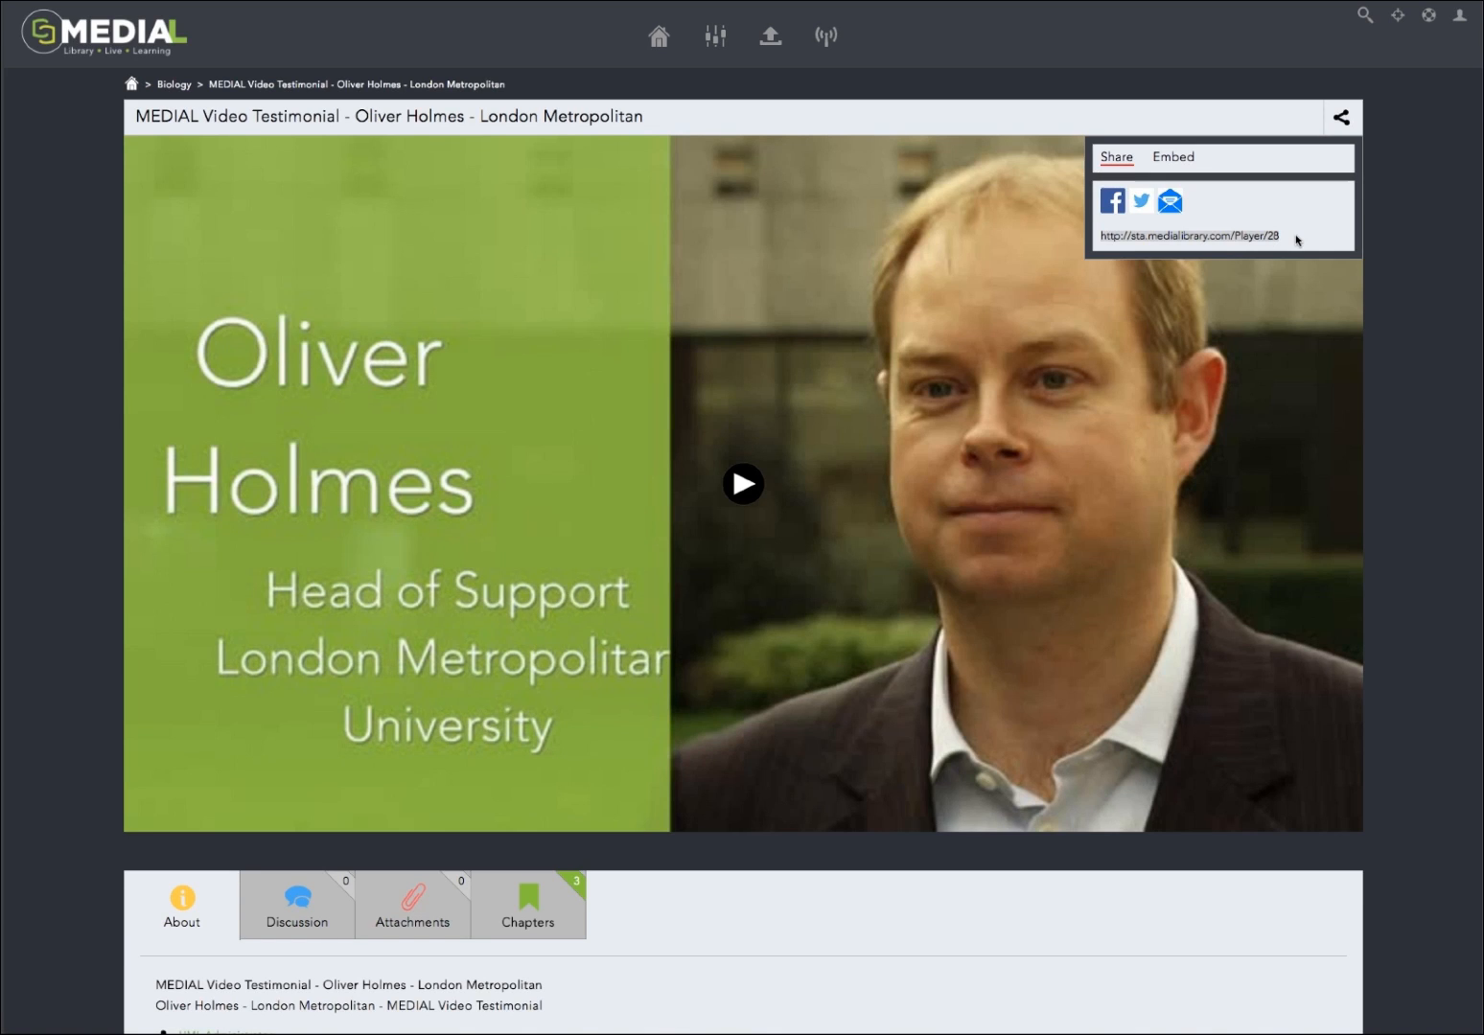
left_click(1183, 160)
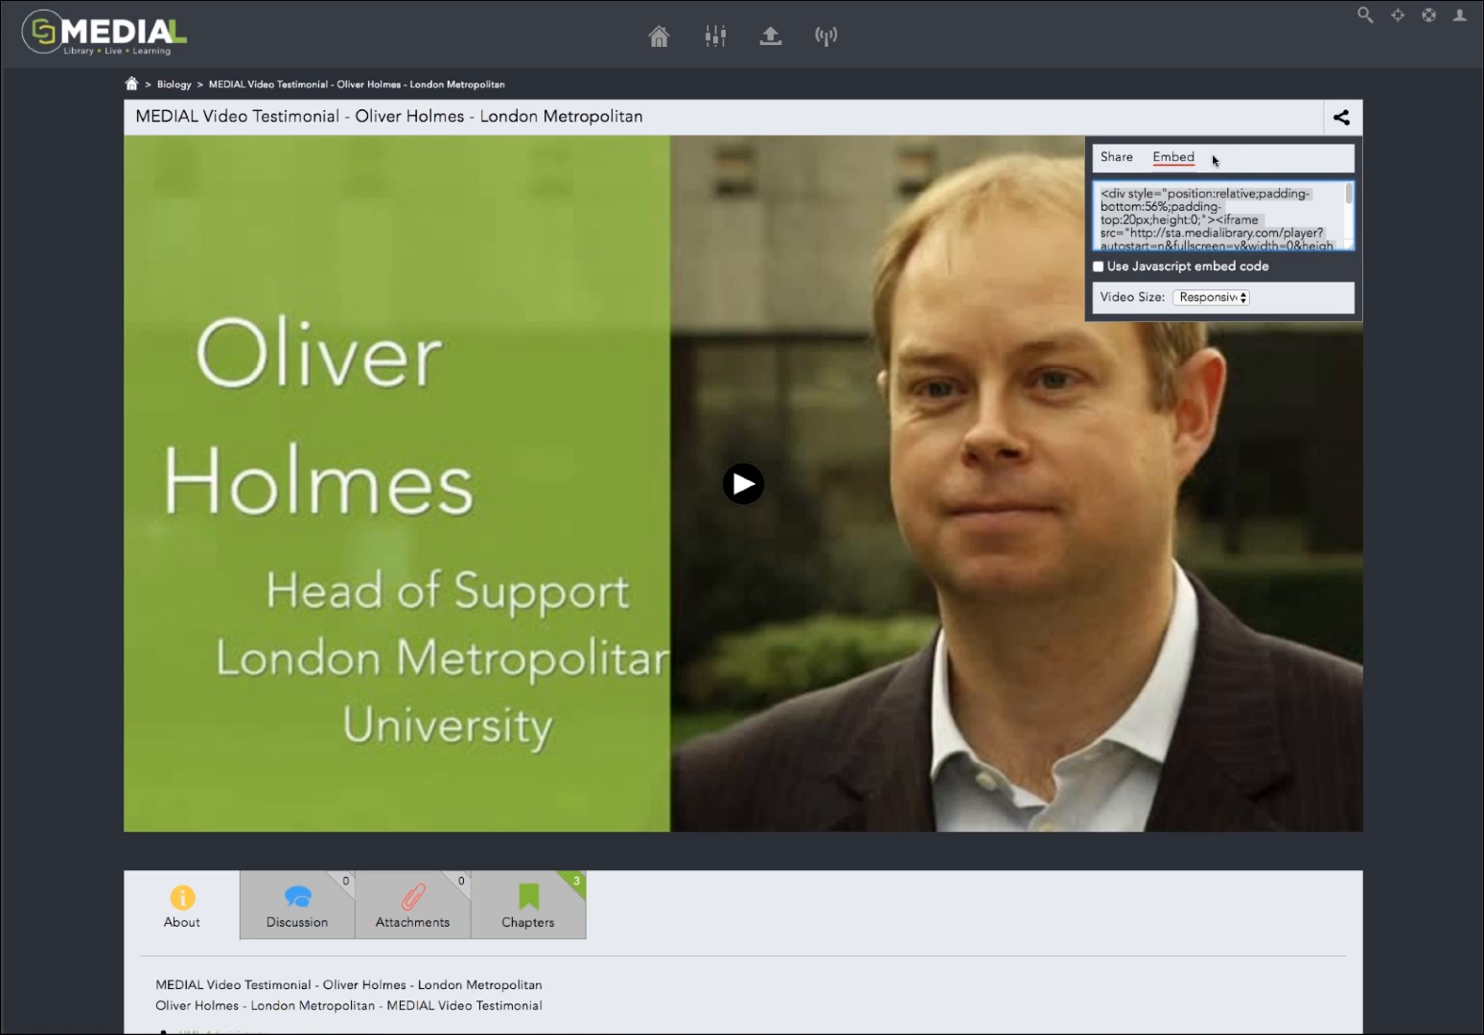
left_click(1246, 299)
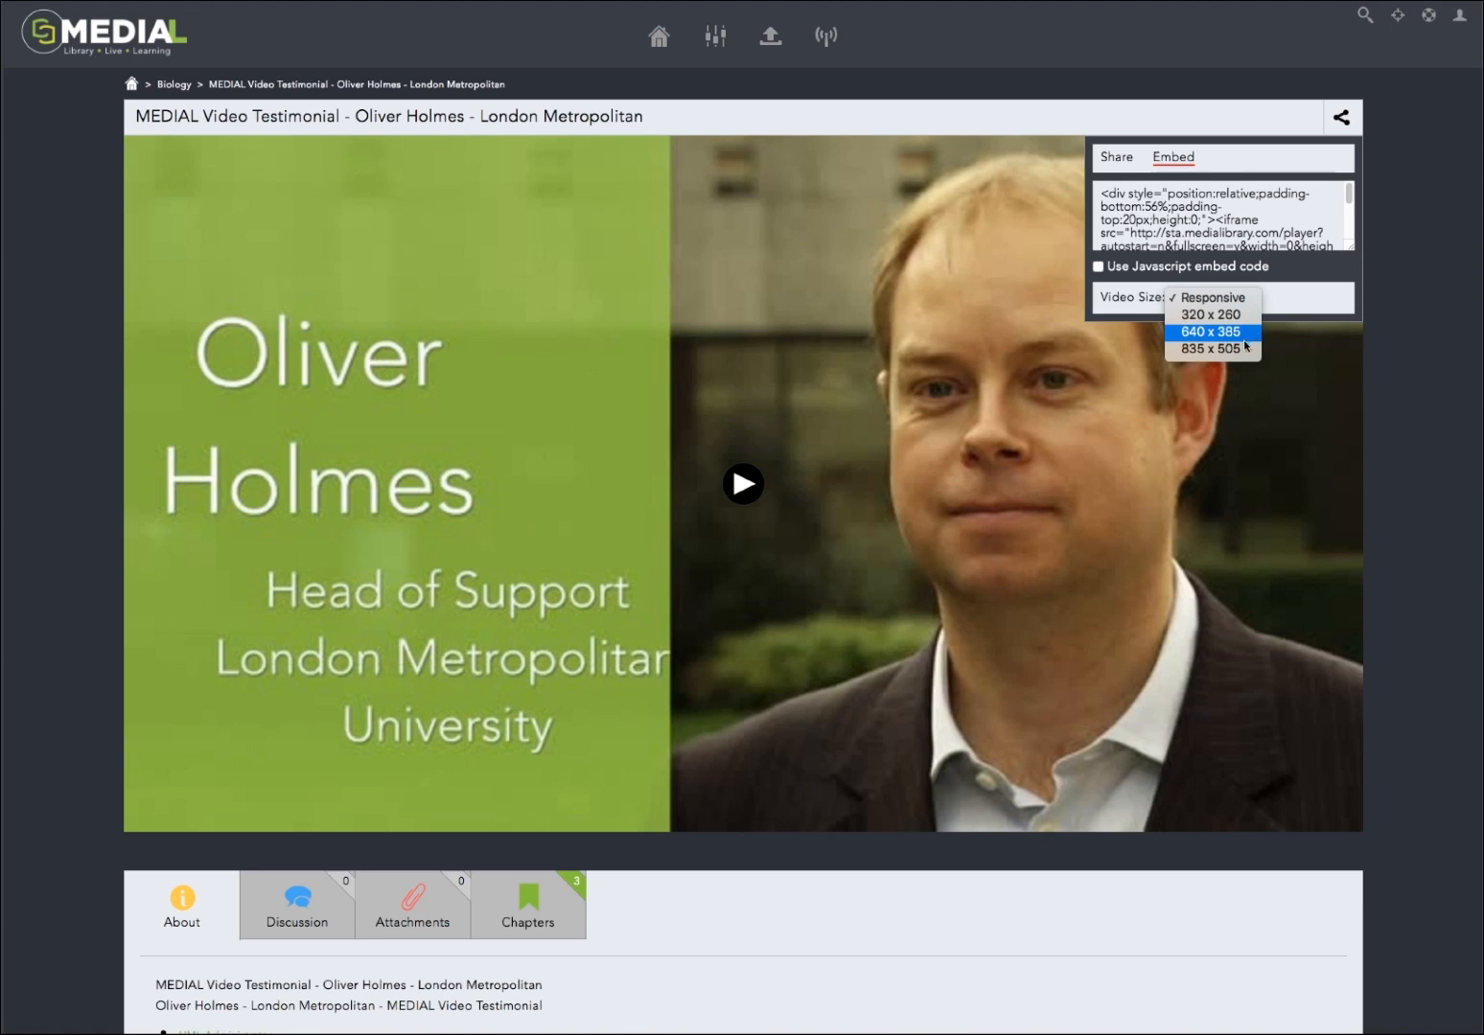
left_click(1323, 305)
left_click(1344, 119)
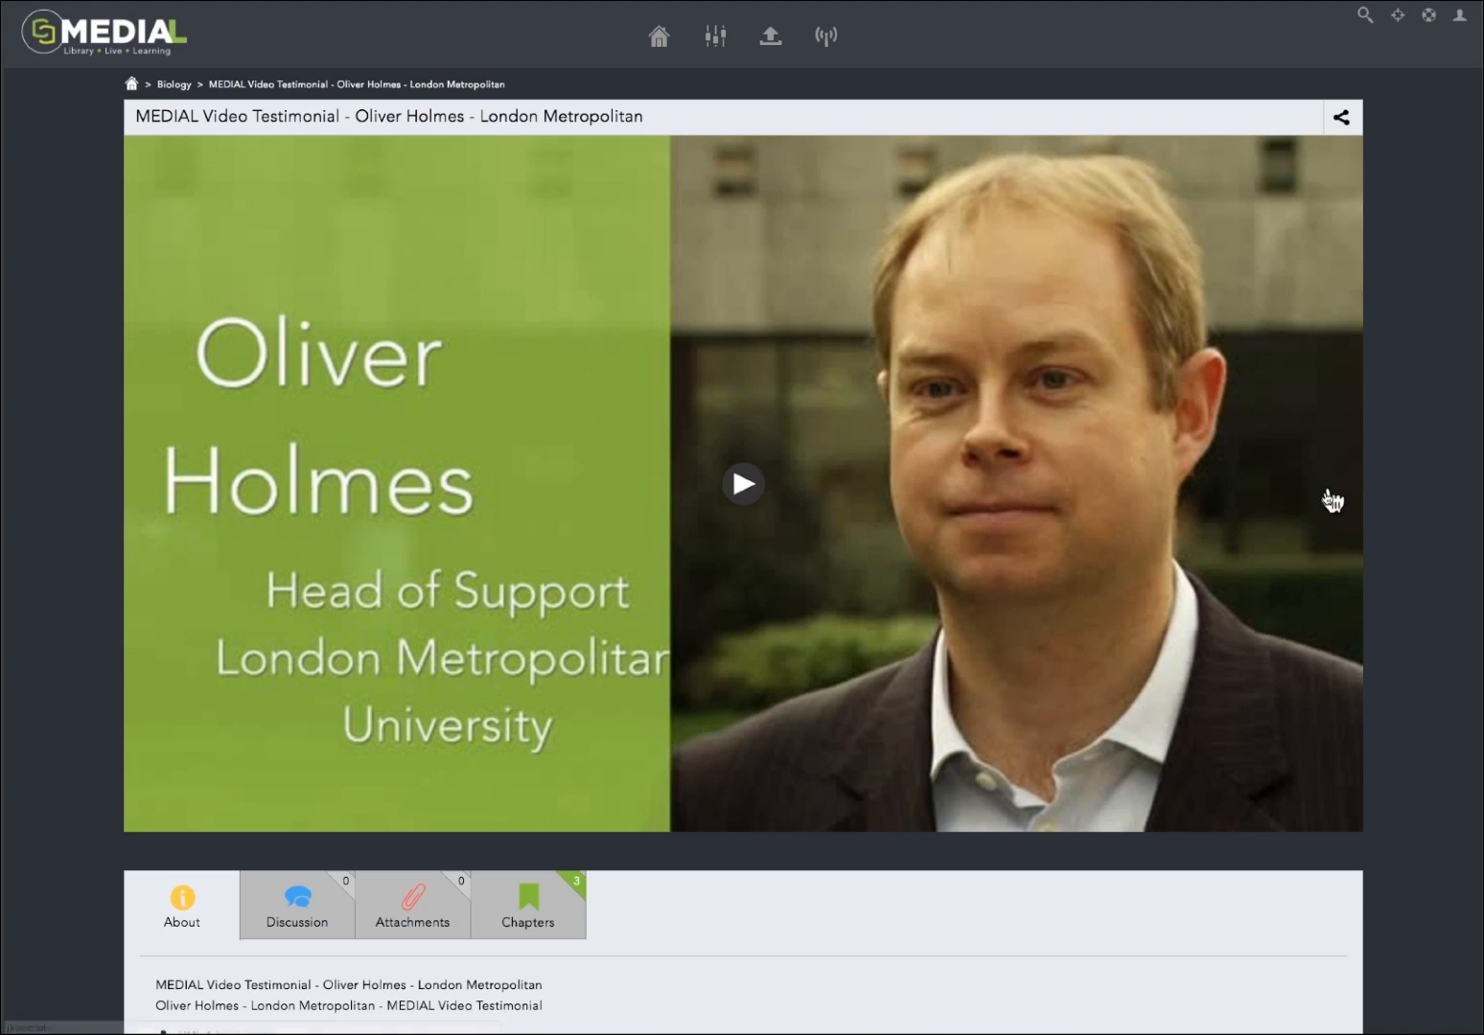
Step: Start playing the testimonial video and check its playback speed control
left_click(742, 489)
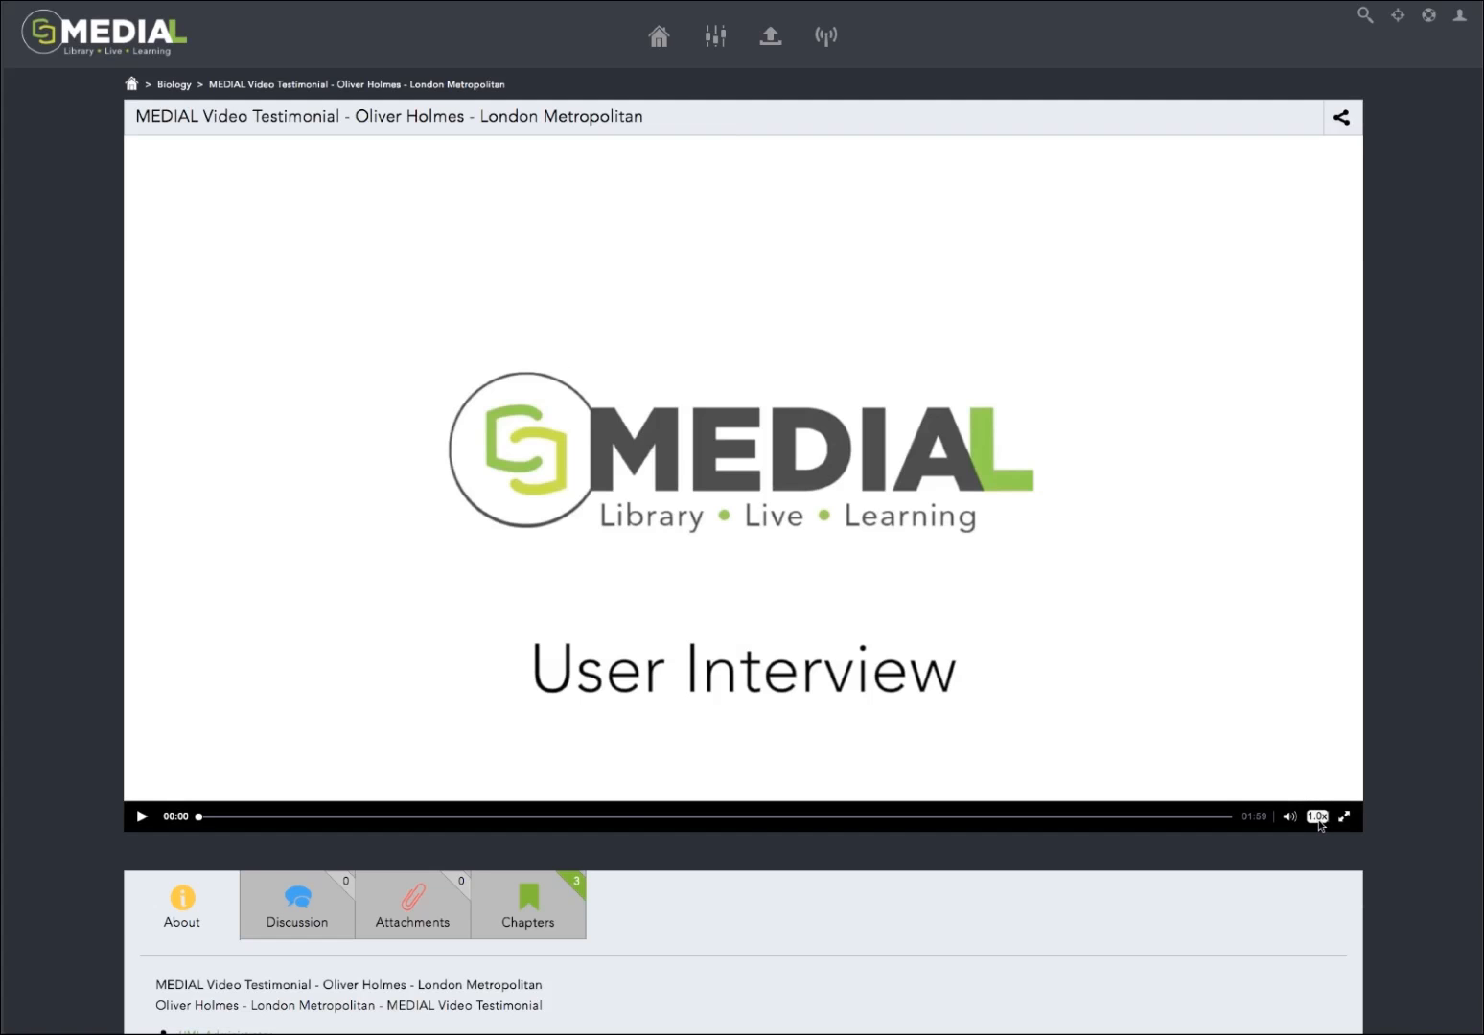
left_click(1318, 818)
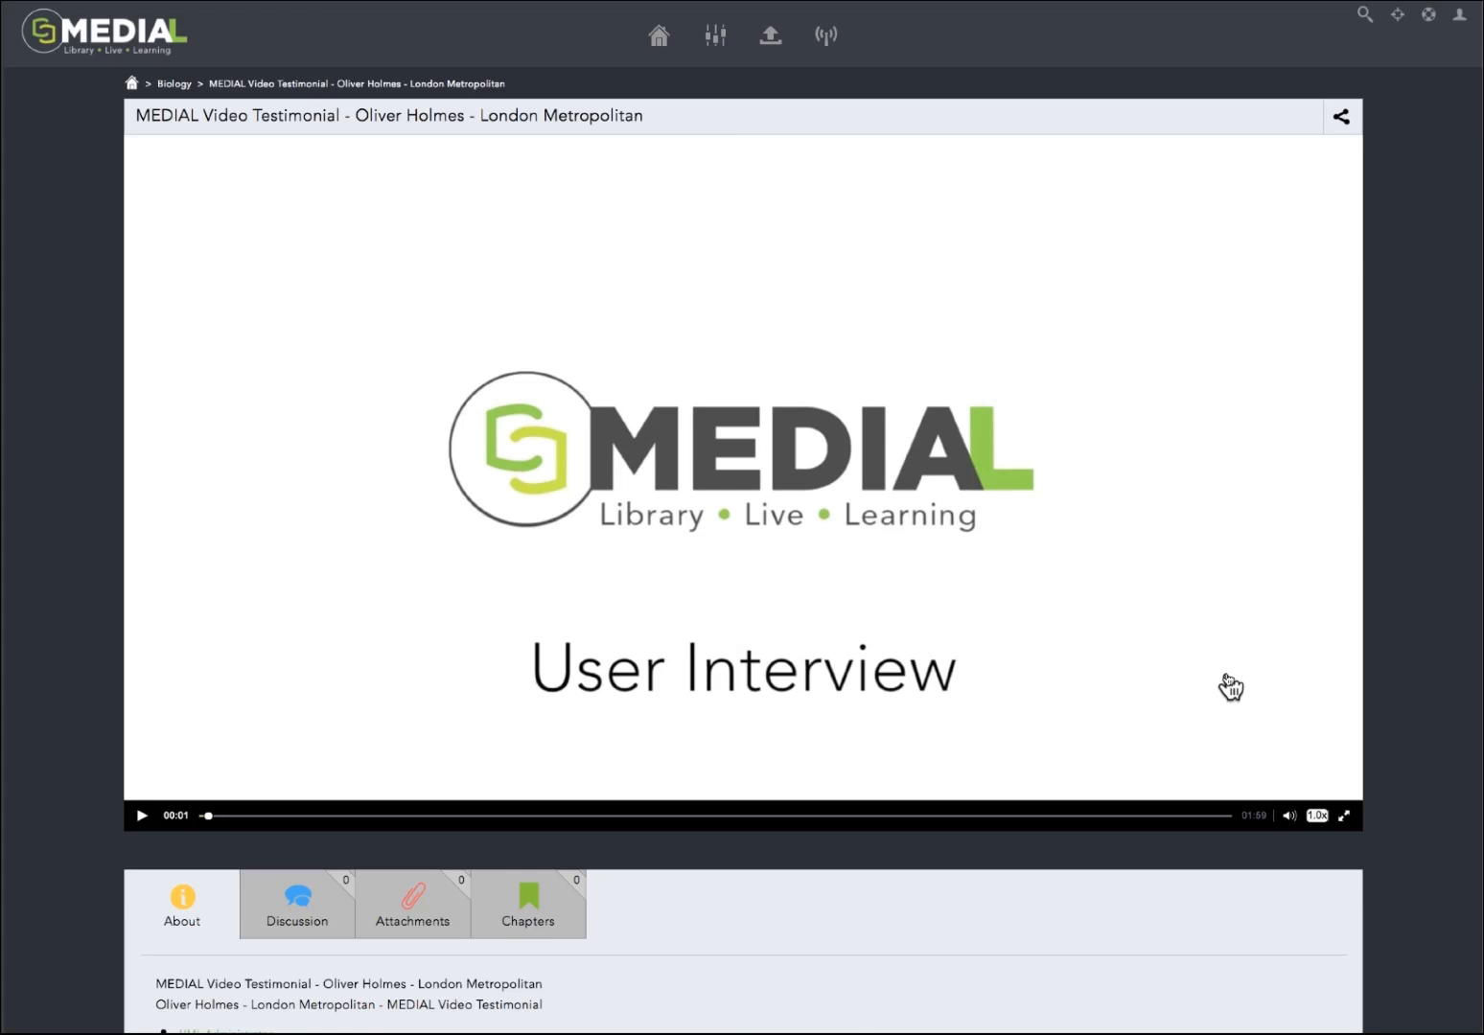
Step: Review the video's About details, Discussion section and Attachments section
scroll(1227, 684, "down", 3)
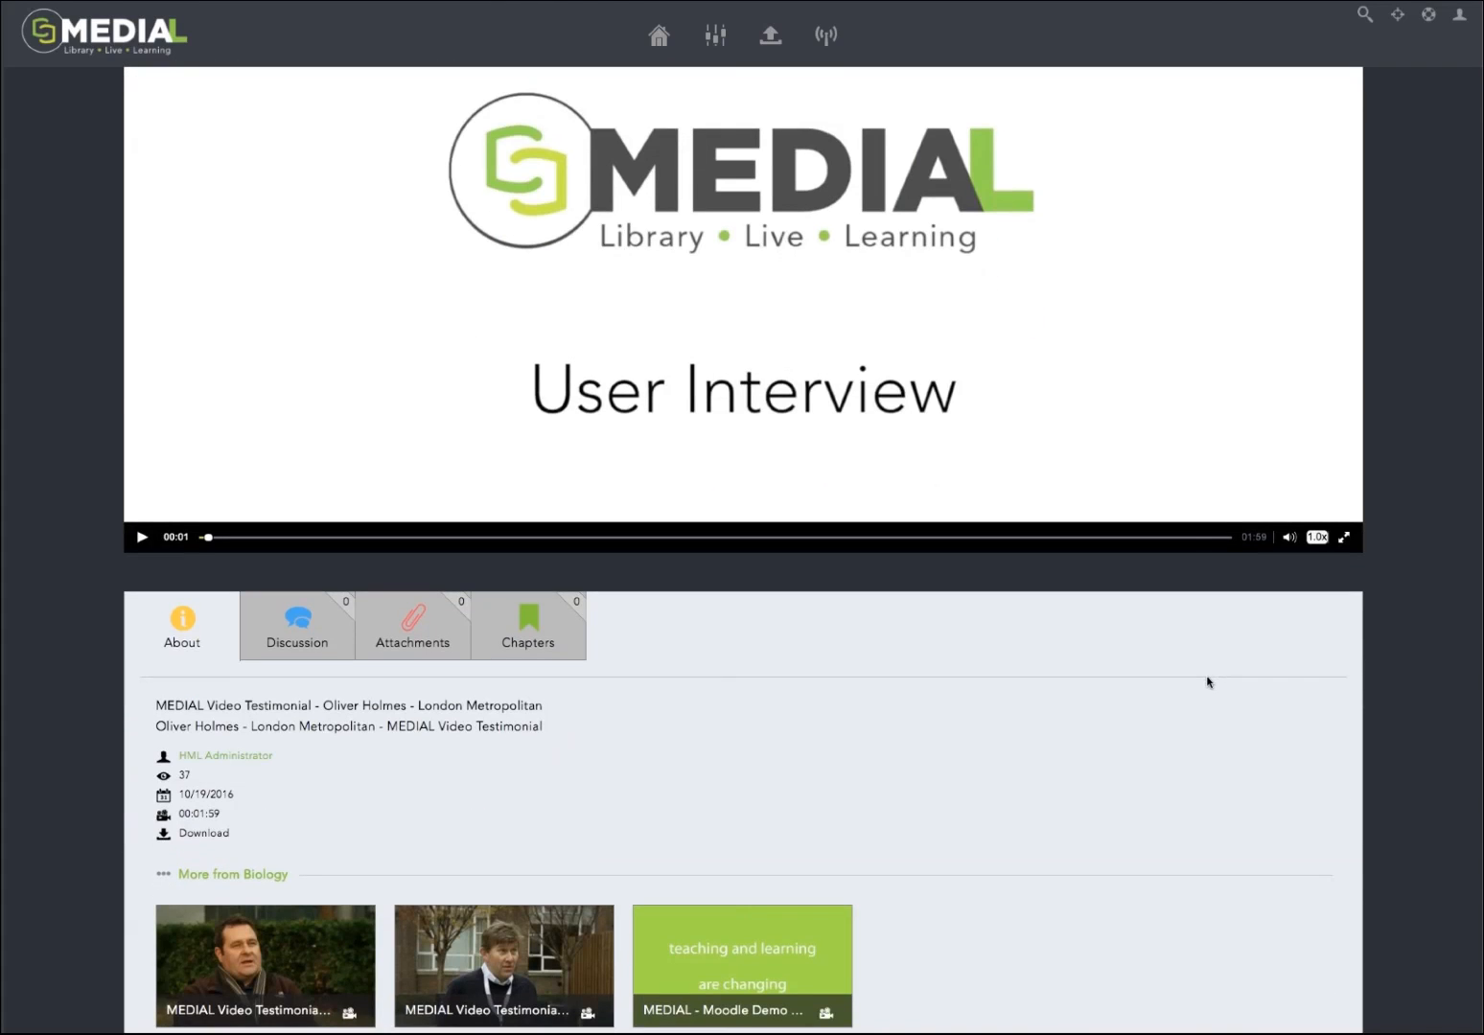
scroll(1207, 682, "down", 1)
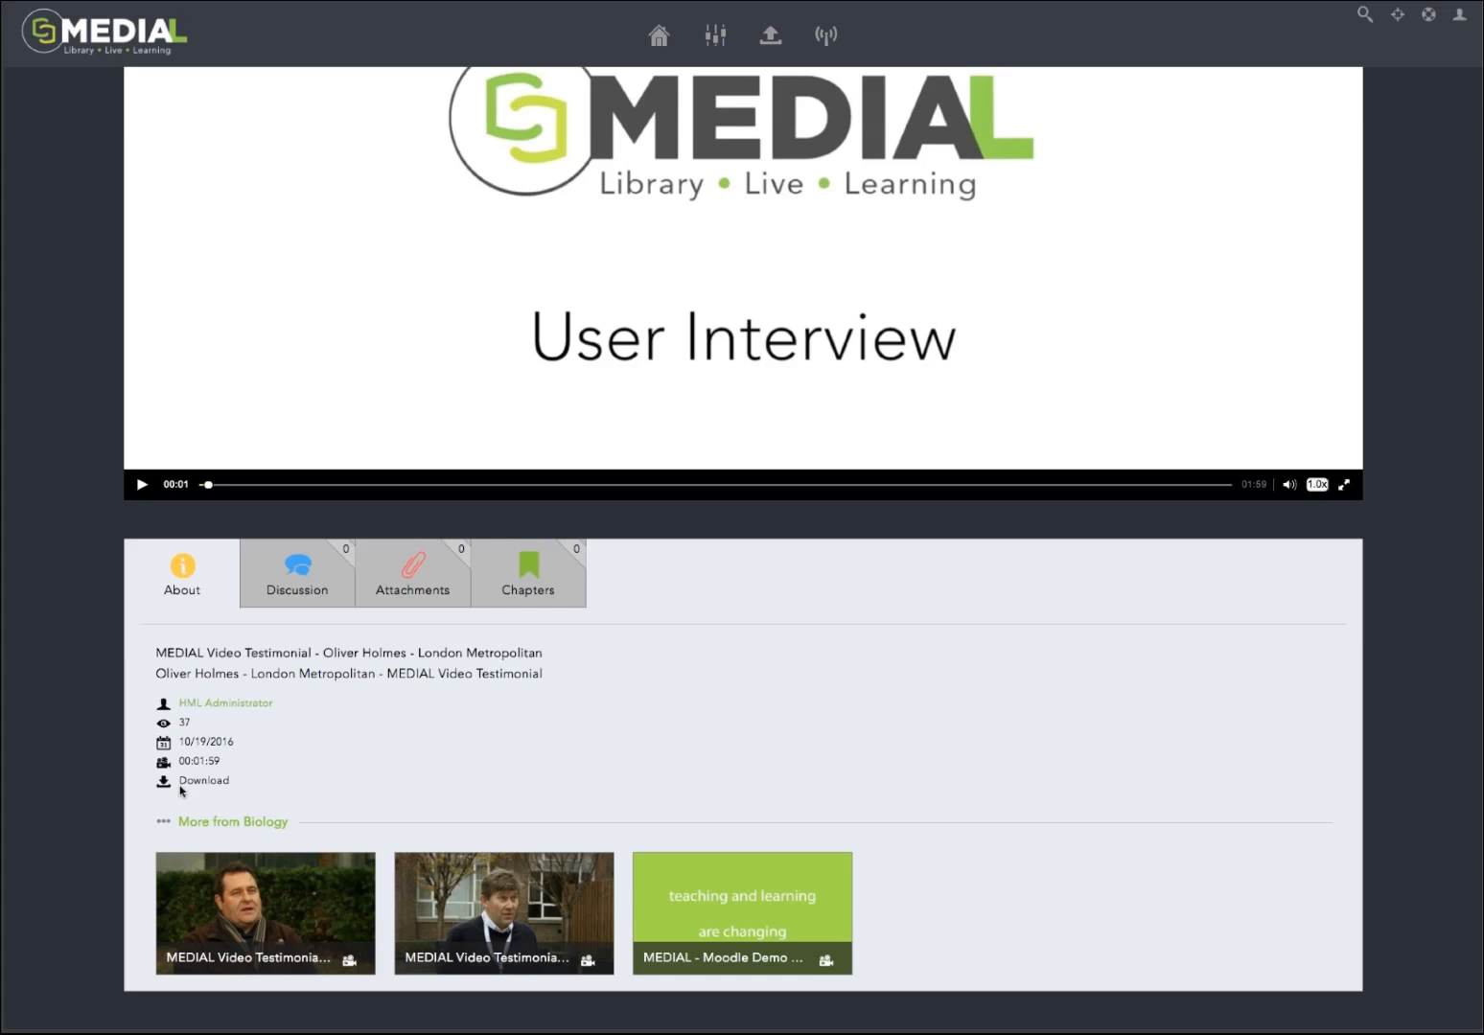
left_click(296, 598)
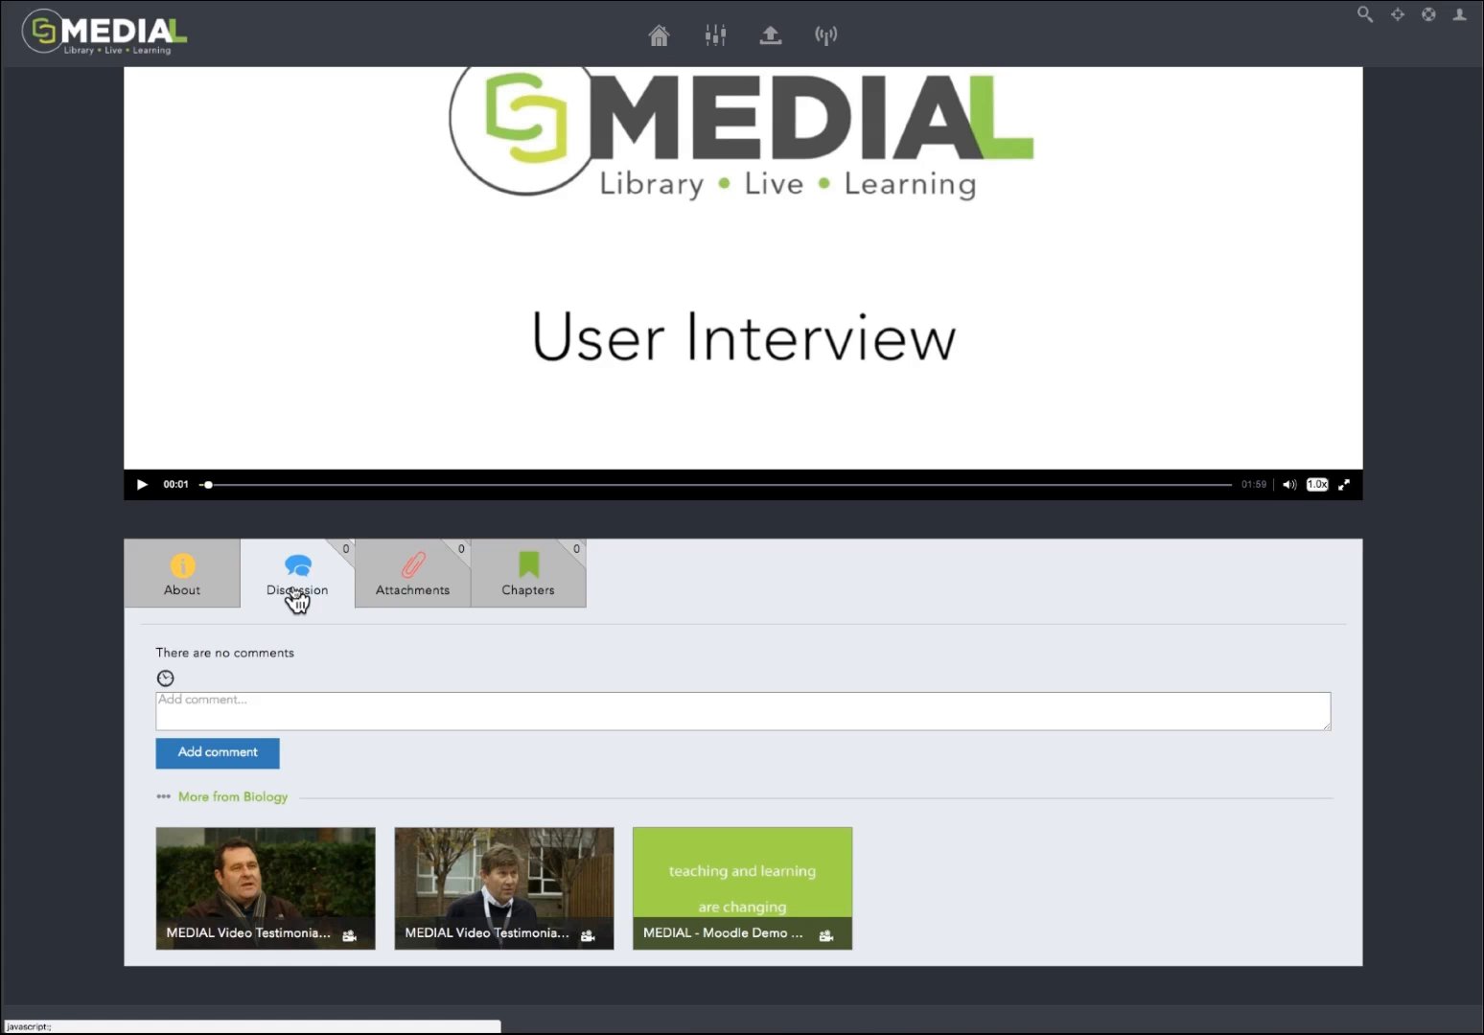
left_click(421, 593)
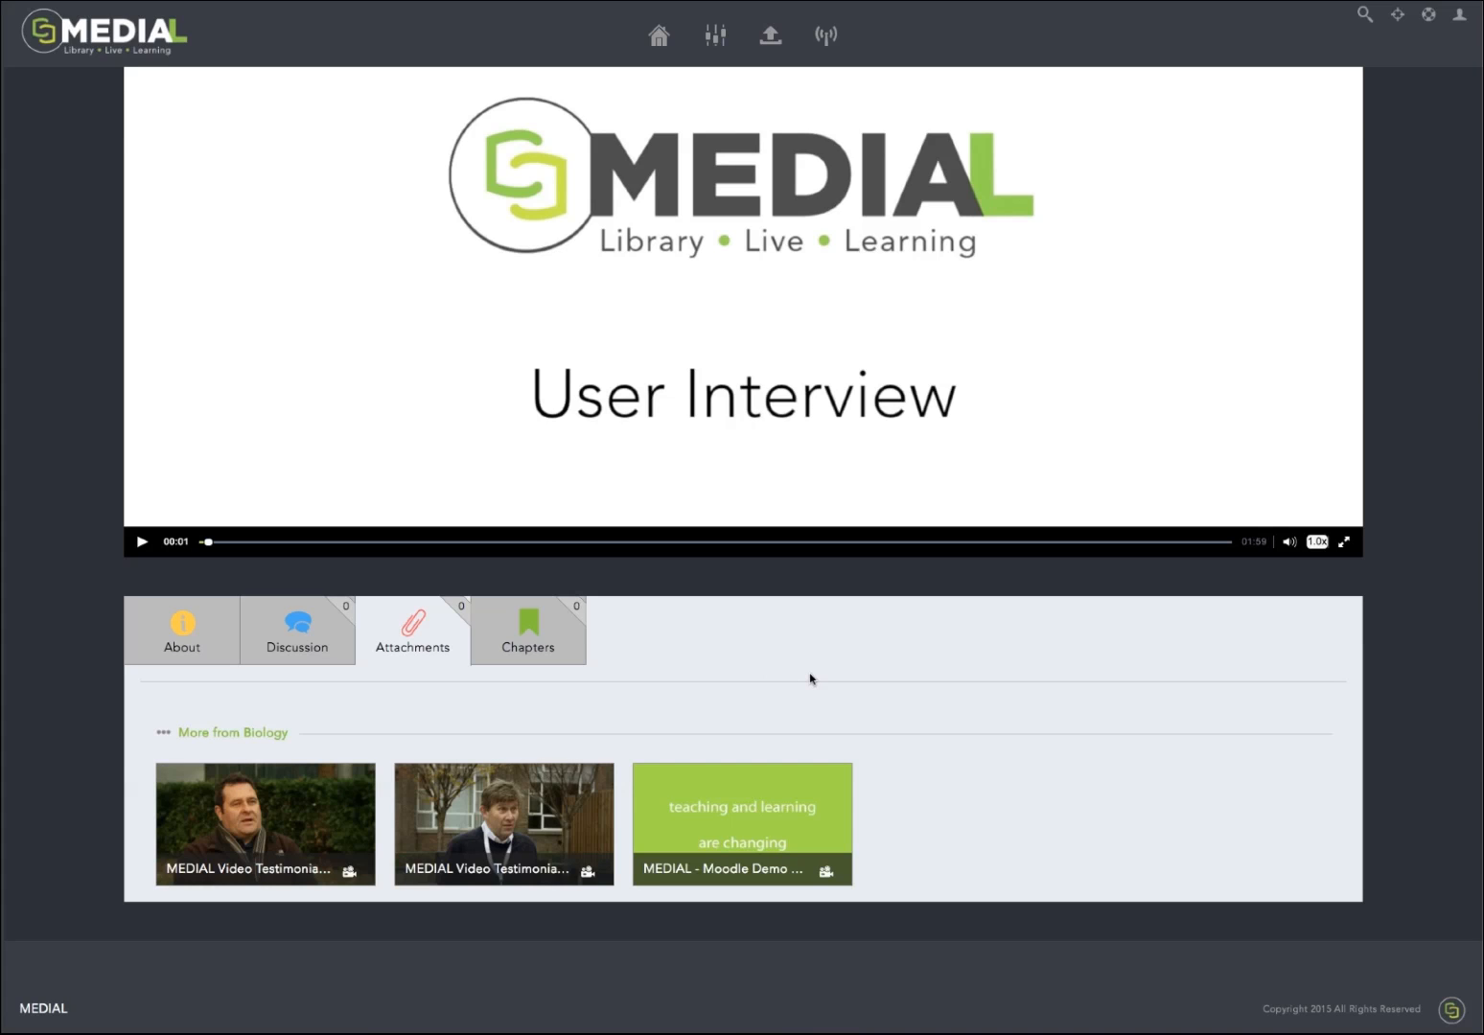
Step: Open the video's chapters and switch the list to Private Chapters
left_click(543, 659)
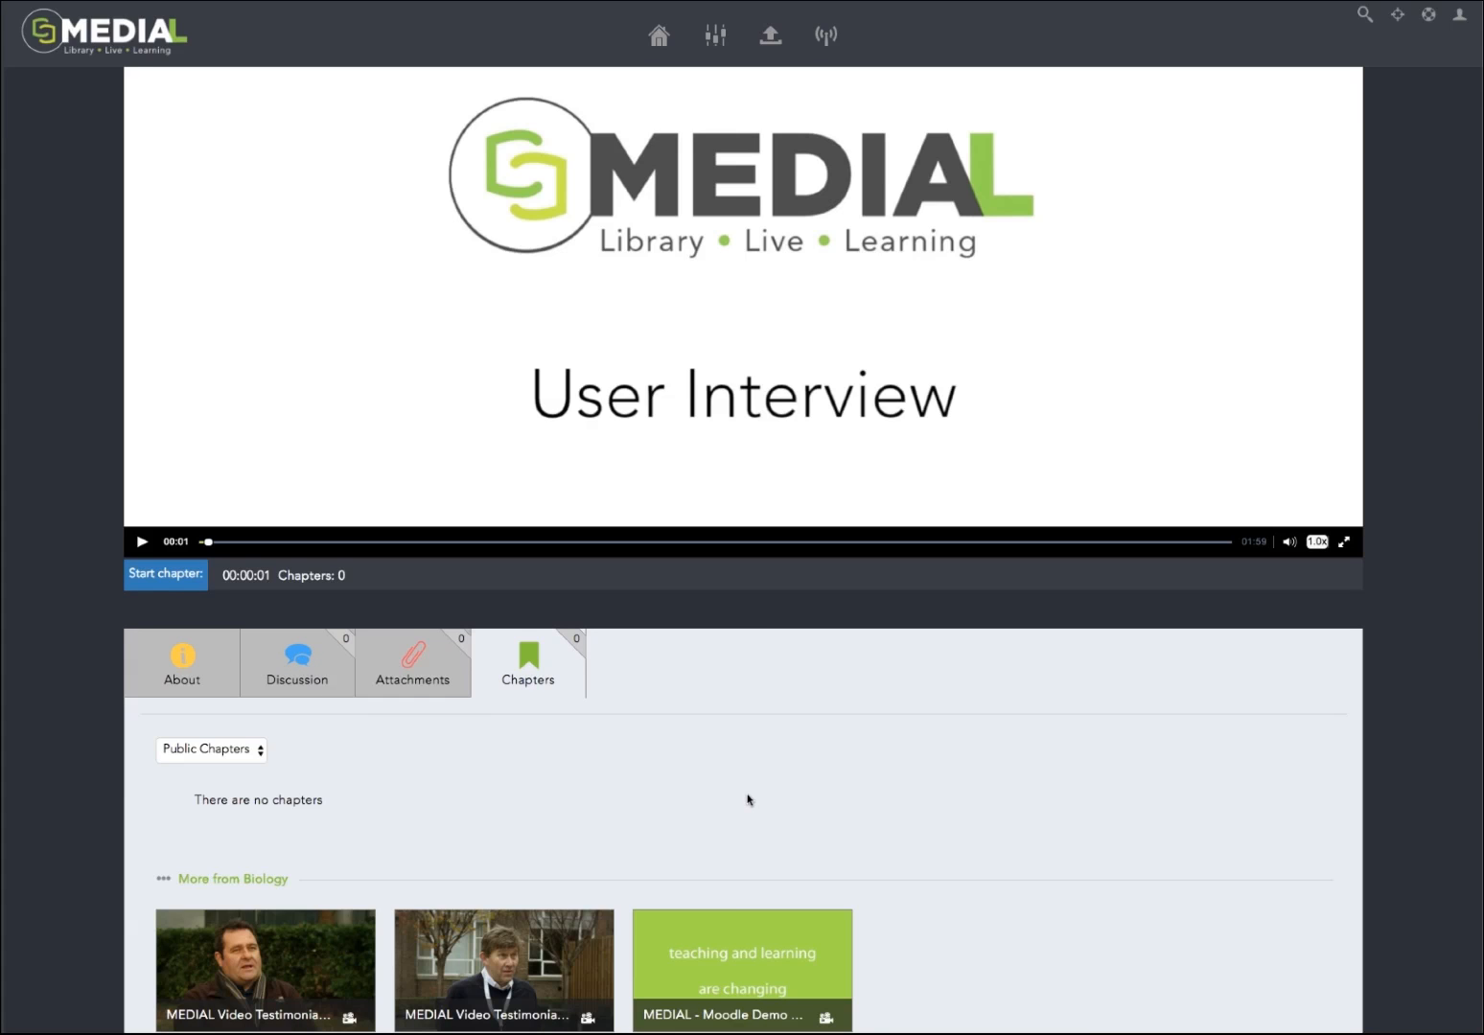
left_click(231, 753)
left_click(211, 772)
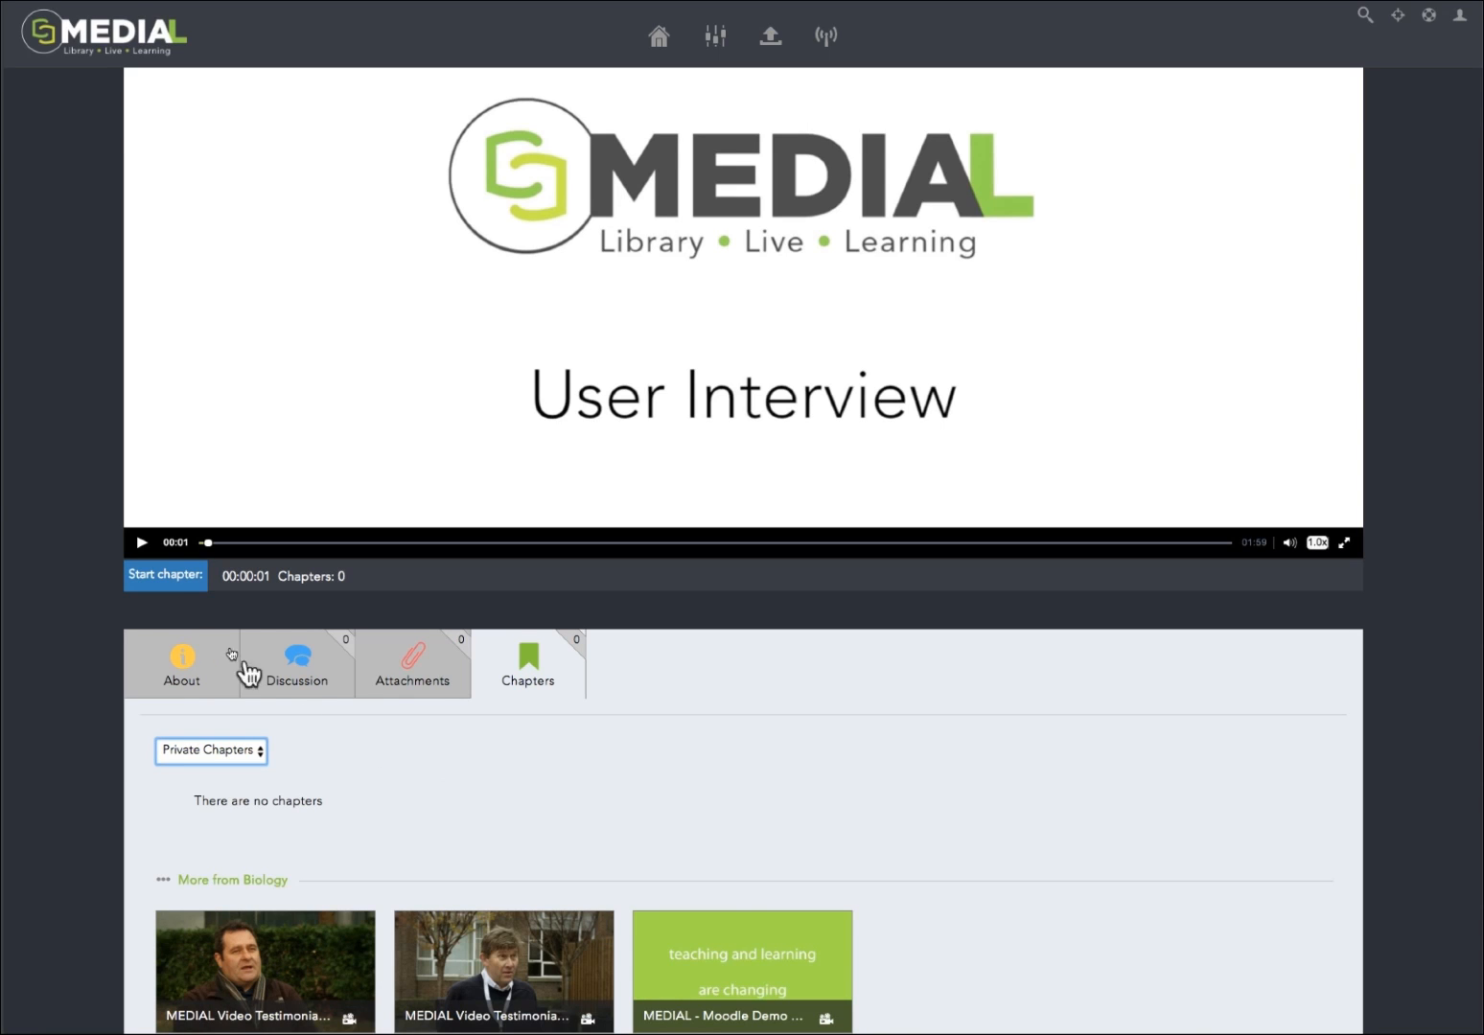
Step: Mark a private chapter from about 00:01 to 00:06 while the video plays with the sound muted
left_click(166, 584)
left_click(1290, 542)
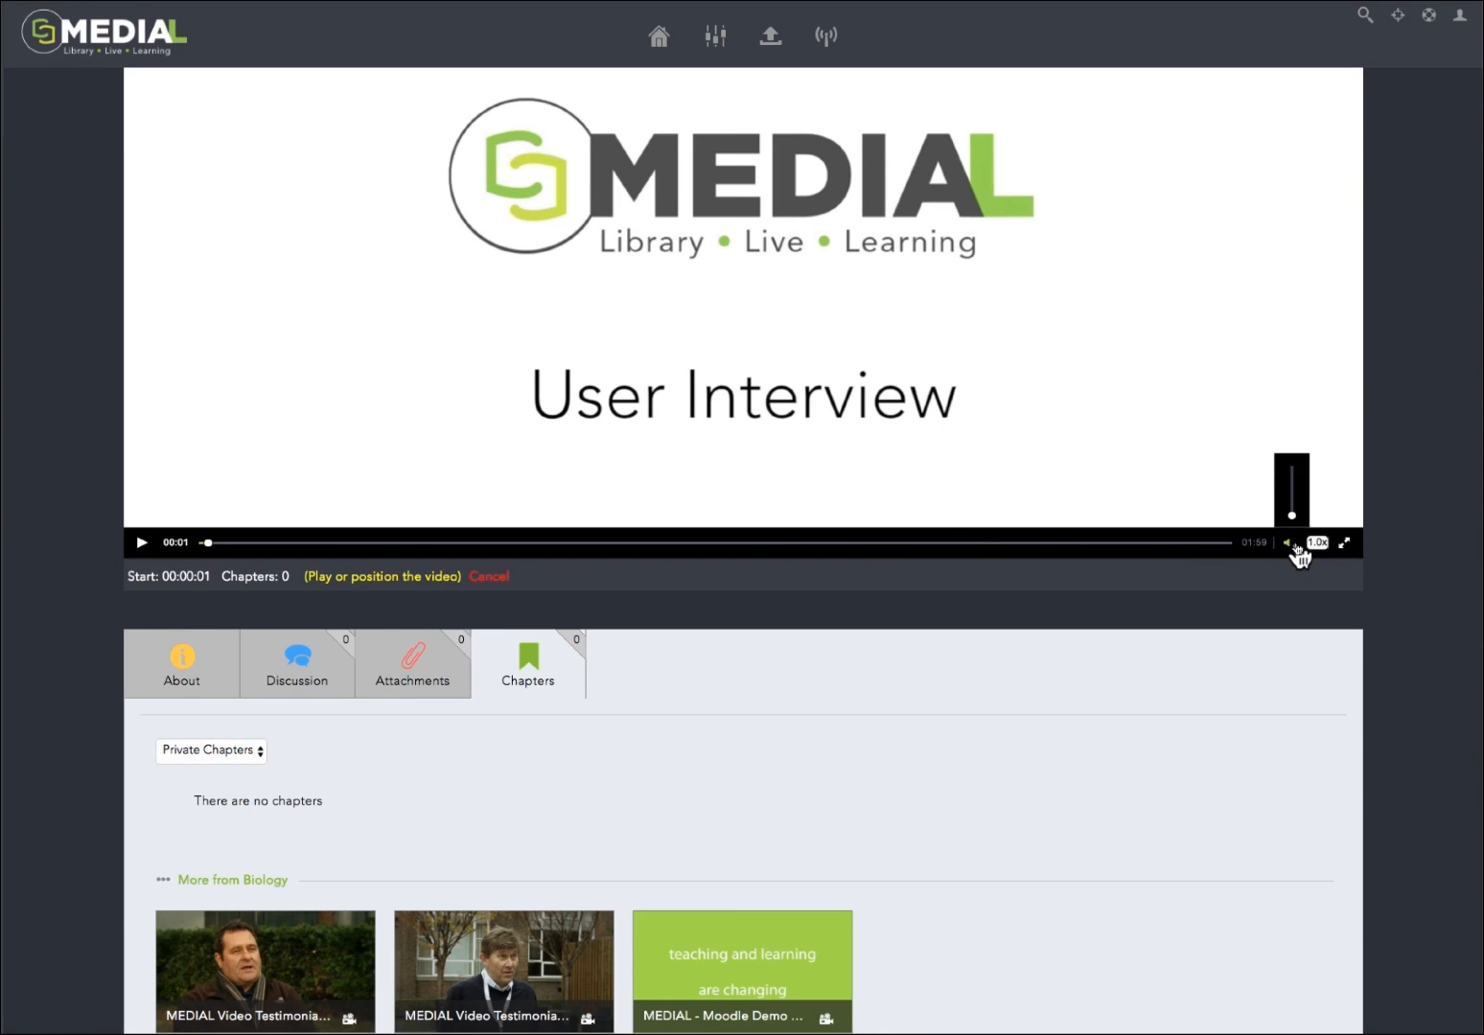
left_click(142, 543)
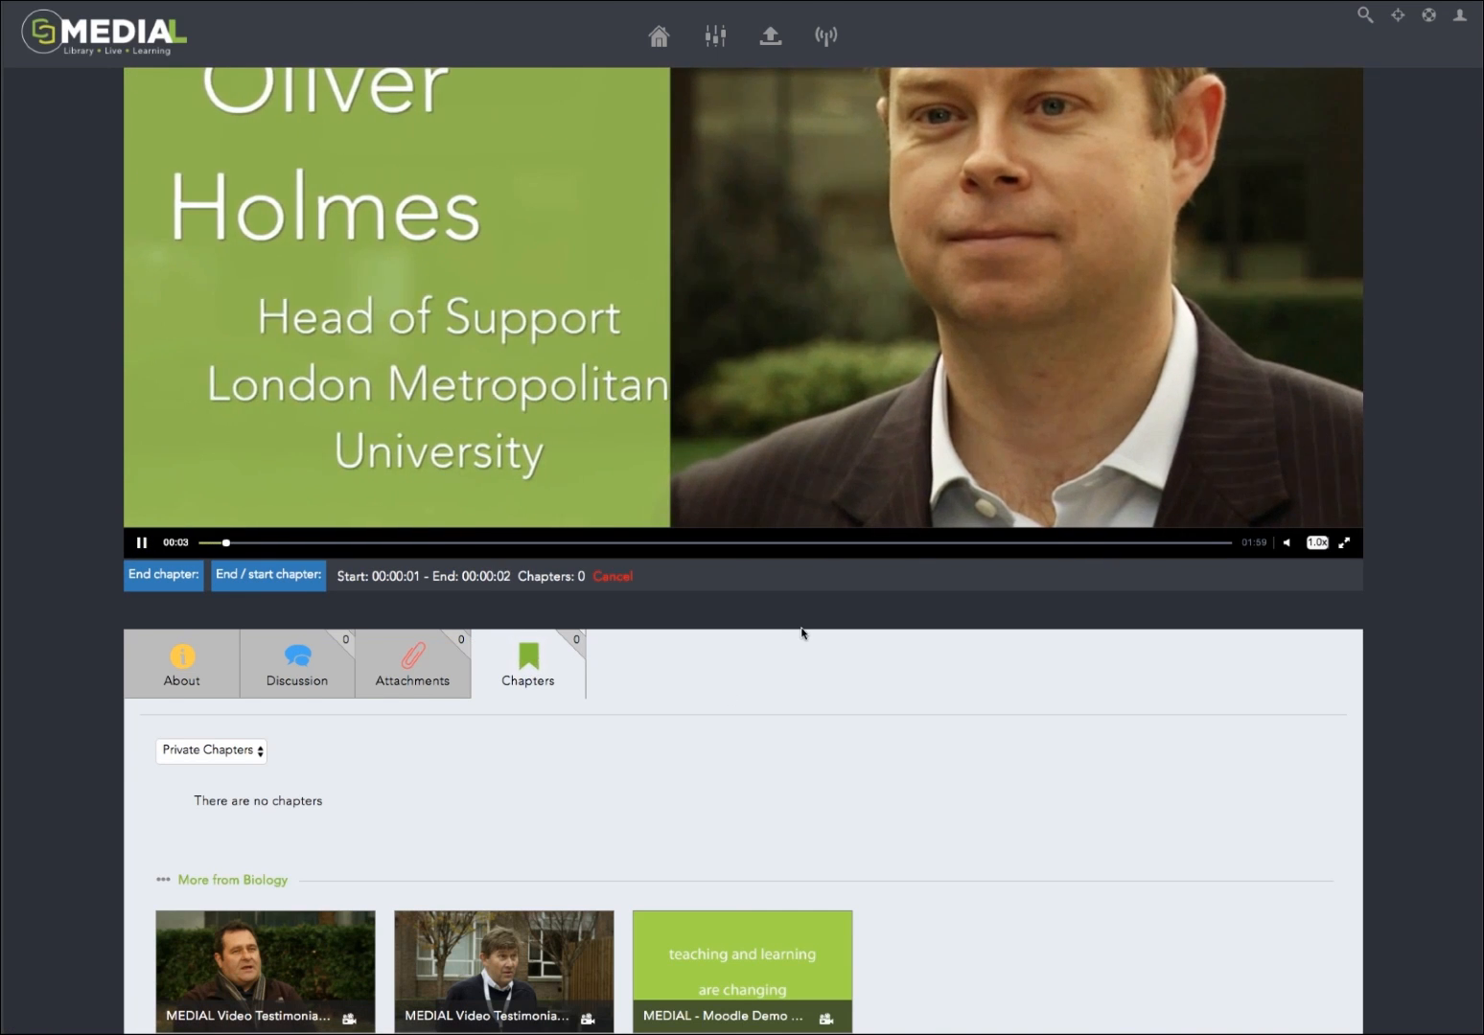
left_click(152, 577)
left_click(152, 576)
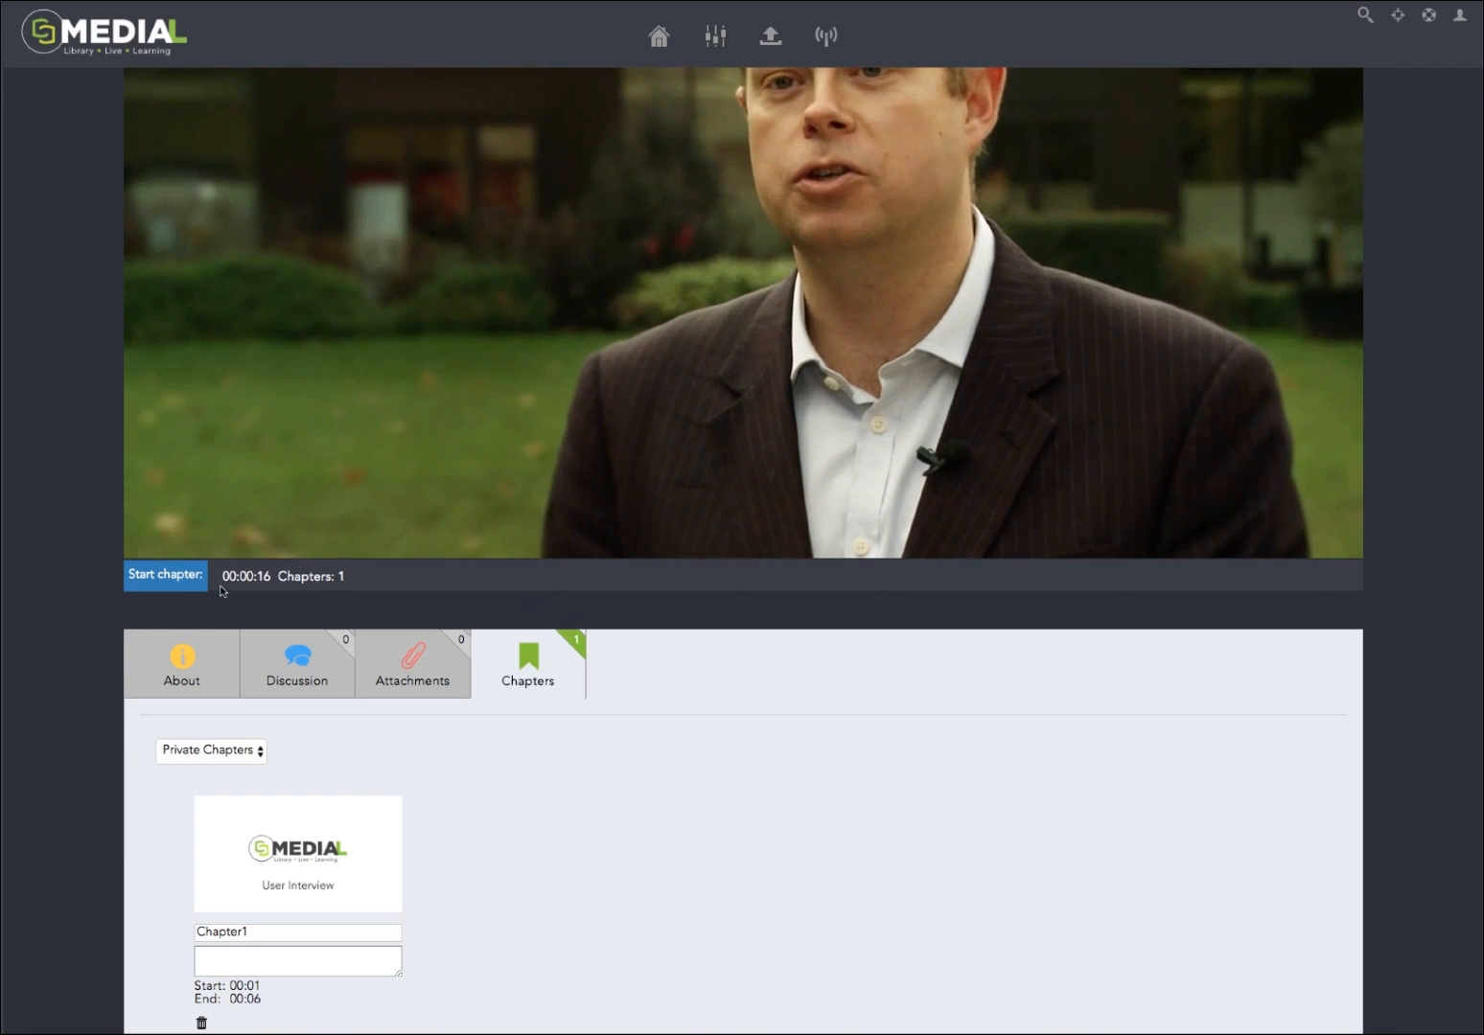
Step: Mark a second private chapter from about 00:17 to 00:22 while the video plays
left_click(171, 577)
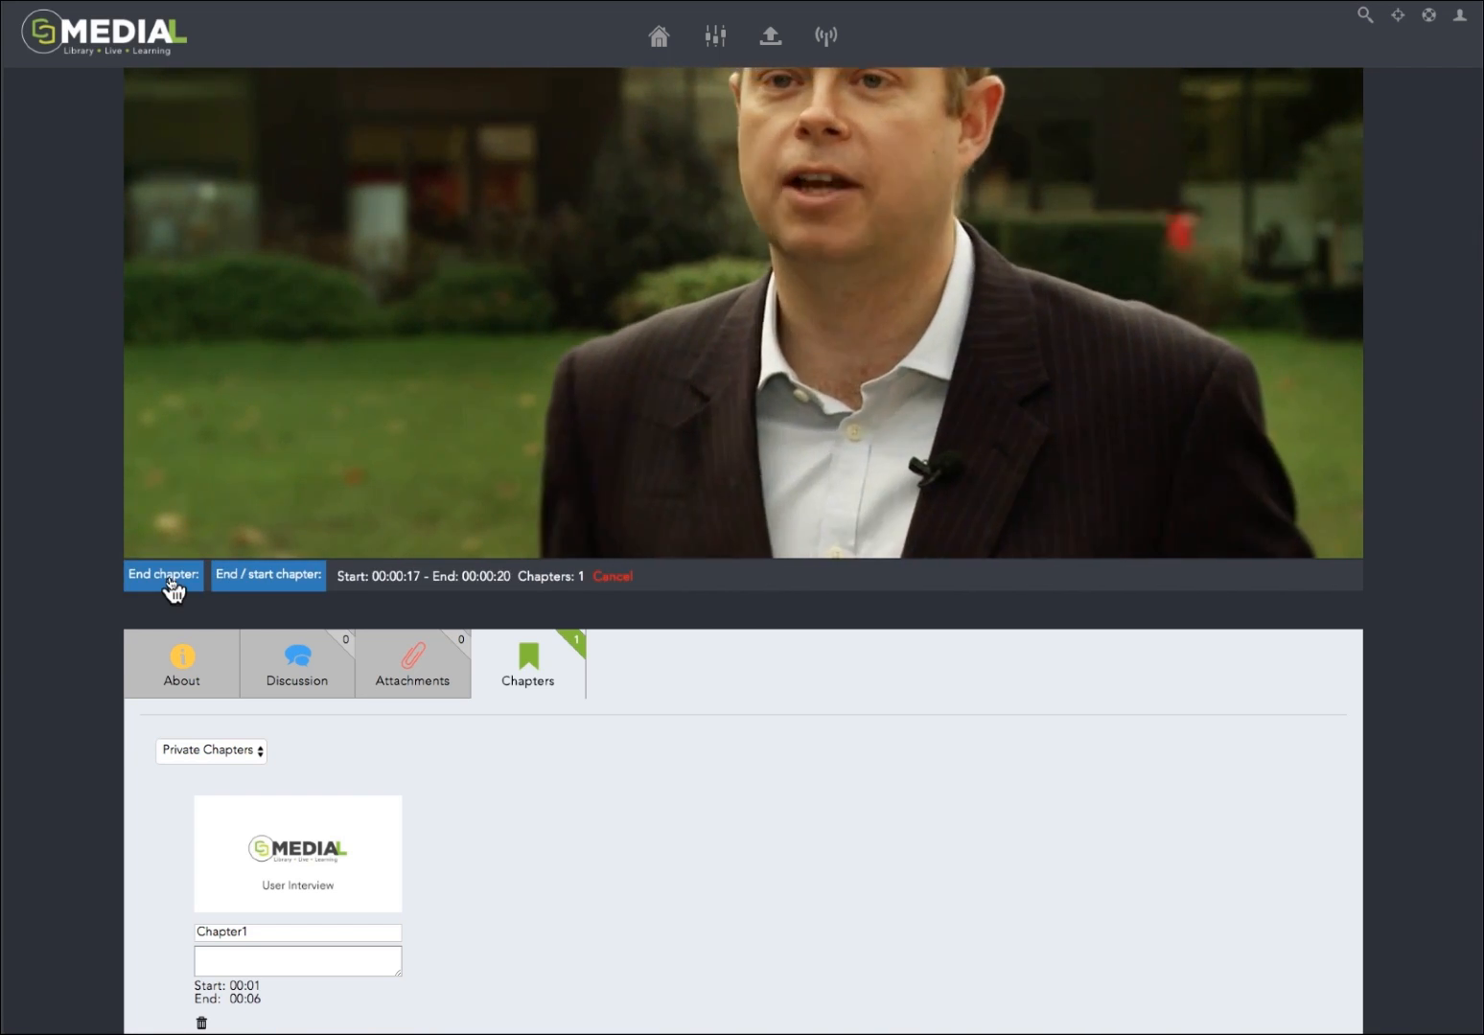
left_click(170, 580)
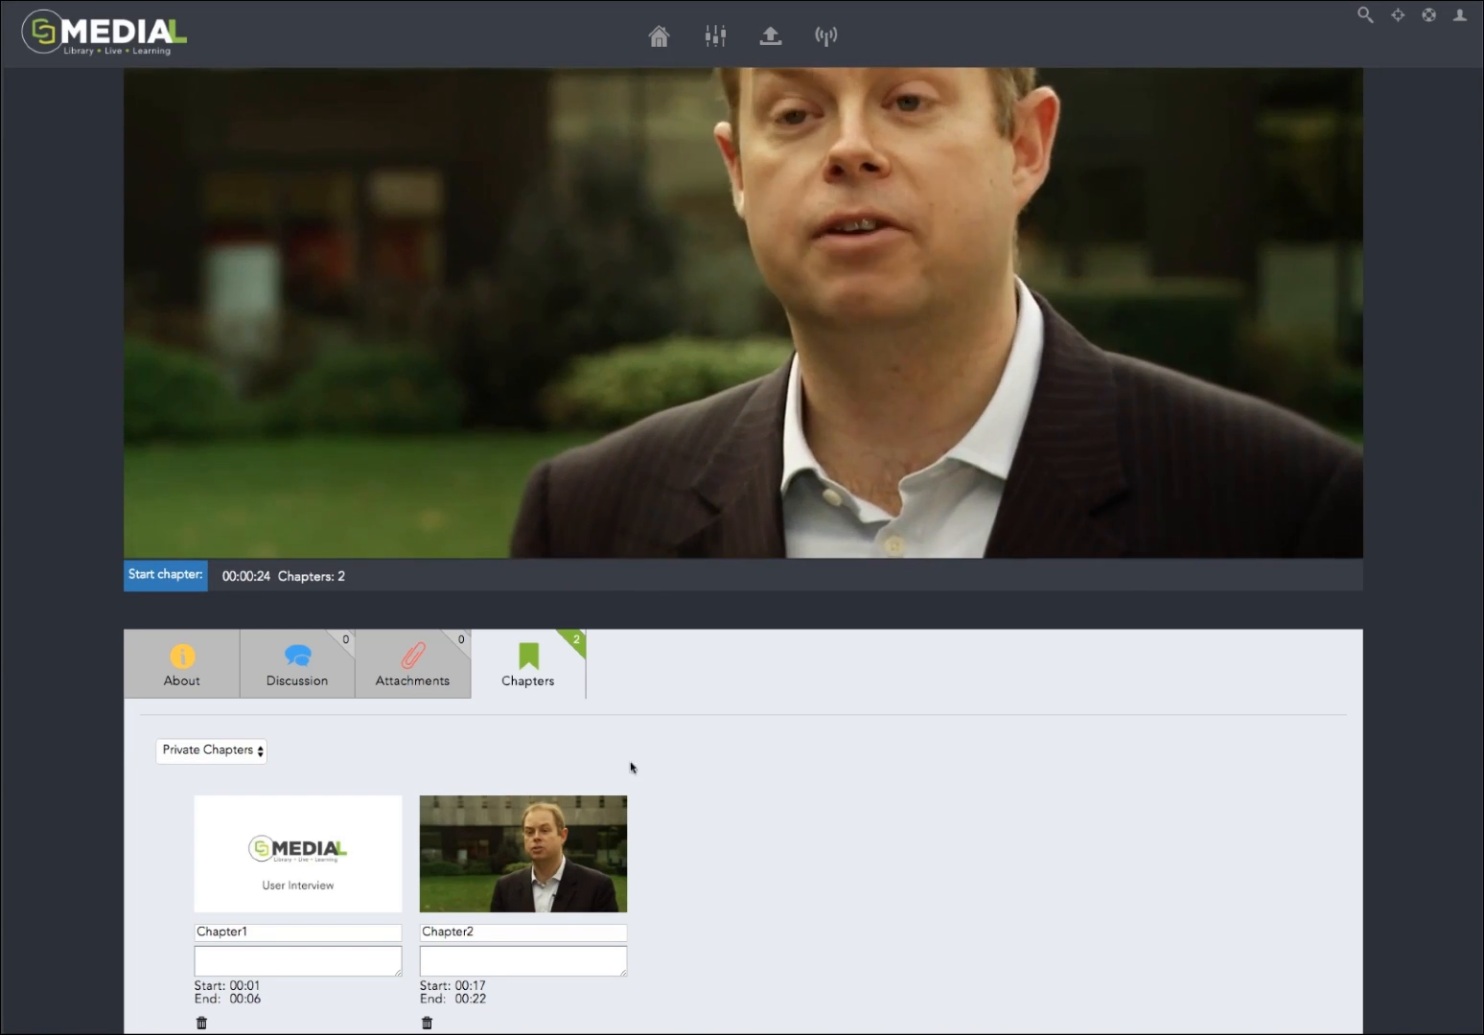
Step: Play the second chapter on its own with the sound muted and show its share link
scroll(1076, 841, "down", 2)
scroll(1072, 841, "down", 3)
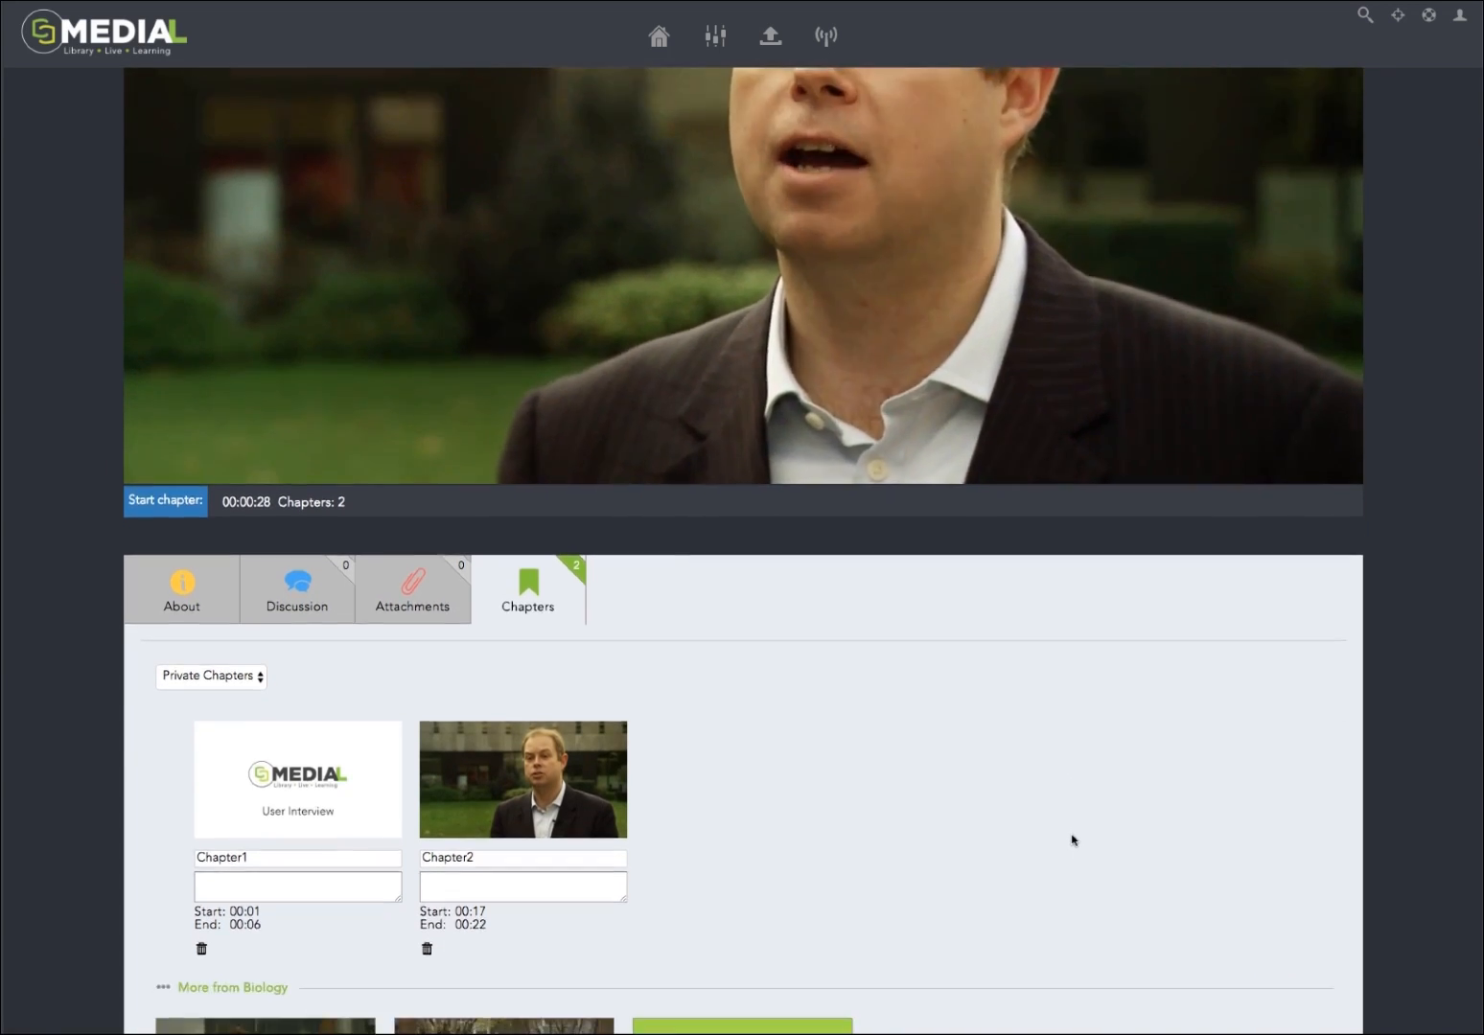
left_click(534, 792)
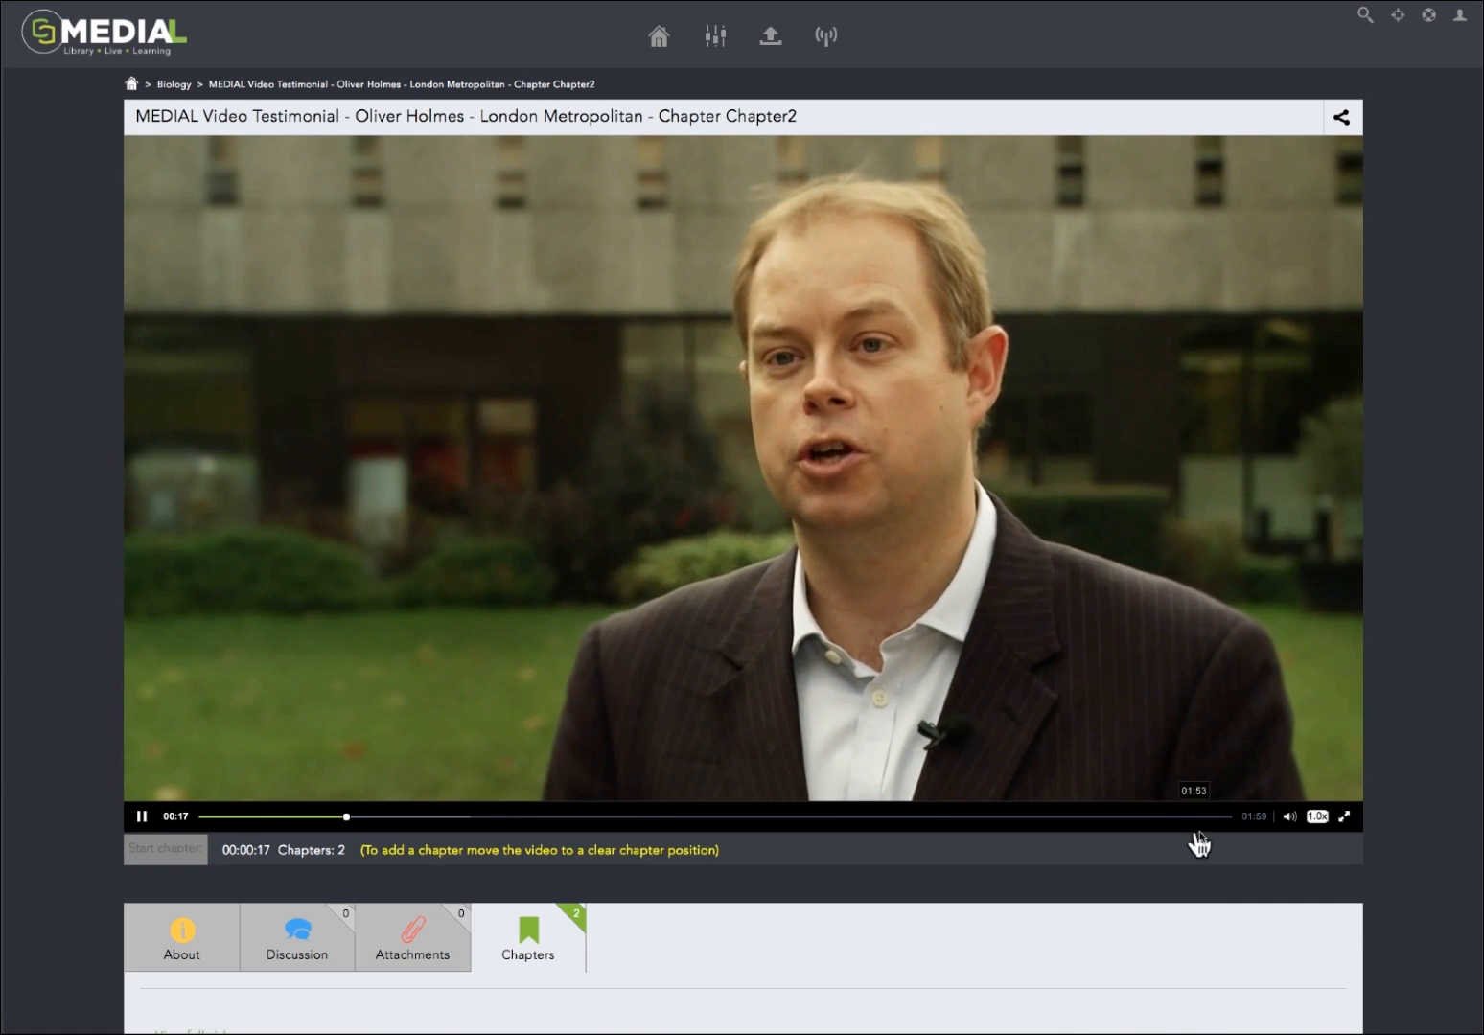
left_click(1300, 797)
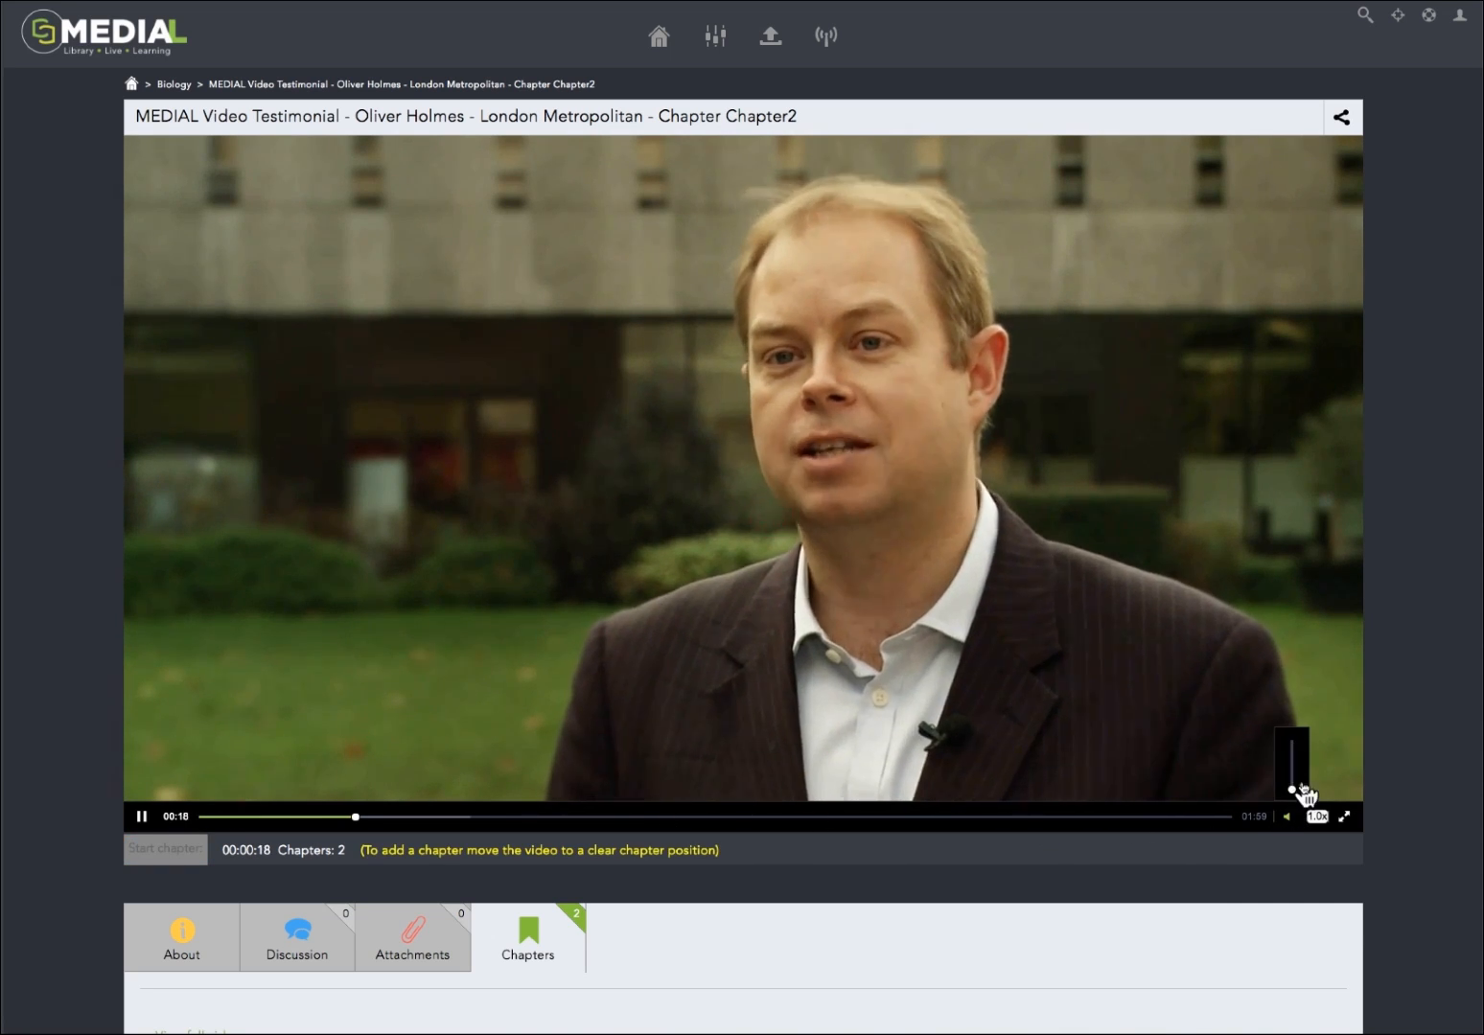
left_click(1347, 123)
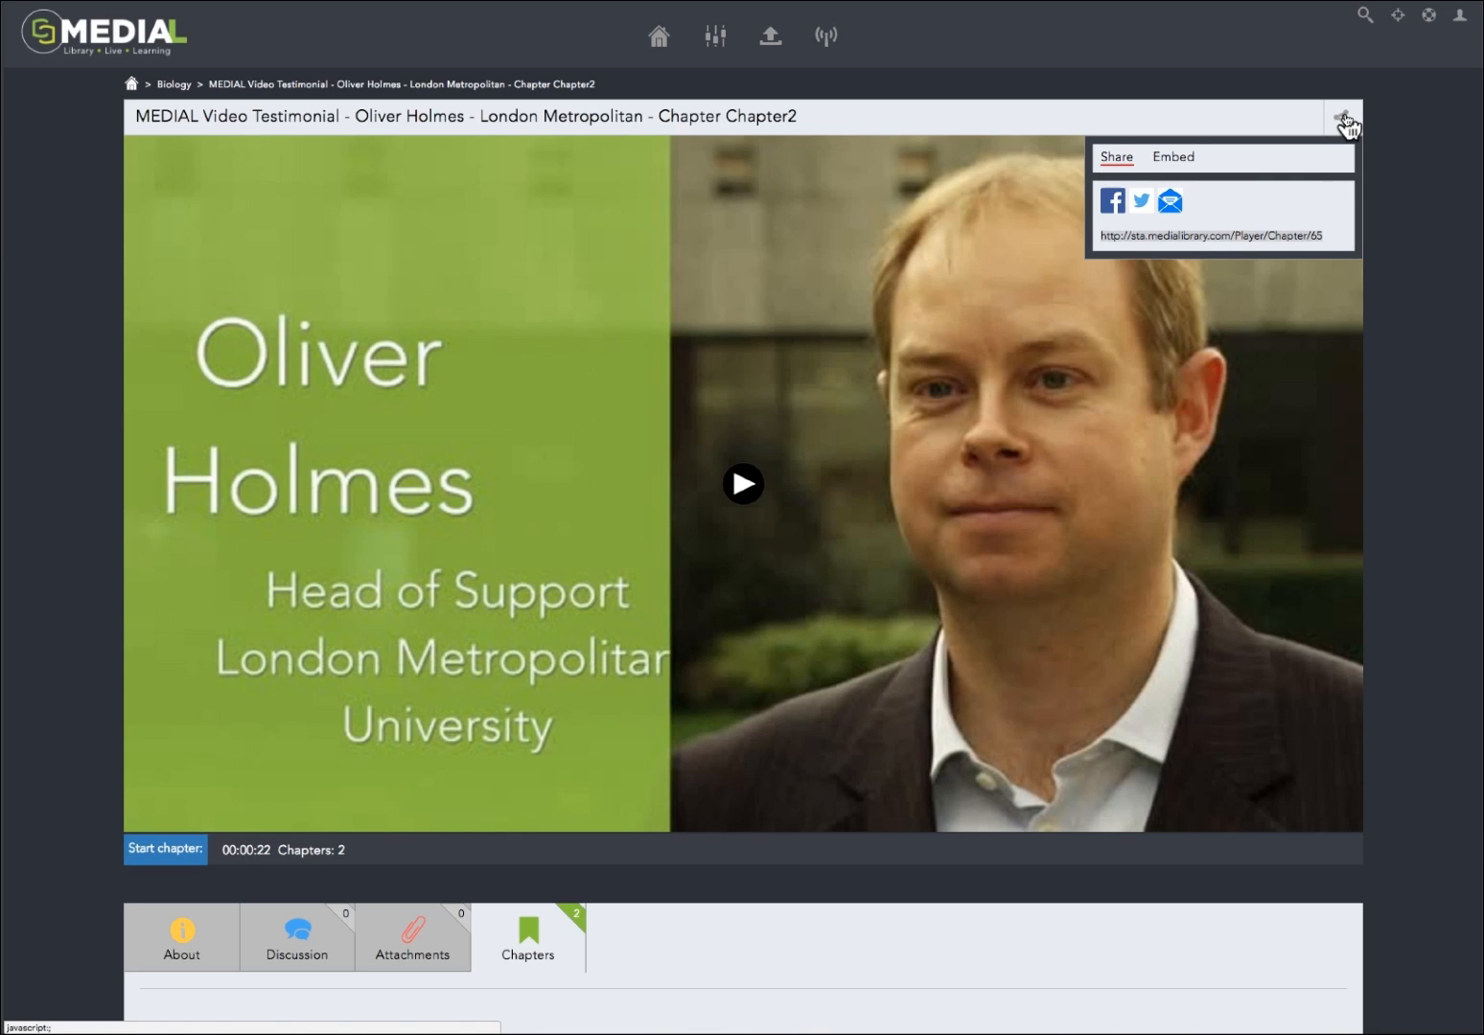
Step: Return to the full testimonial video and open the listing of more media from the Biology category
scroll(1007, 545, "down", 2)
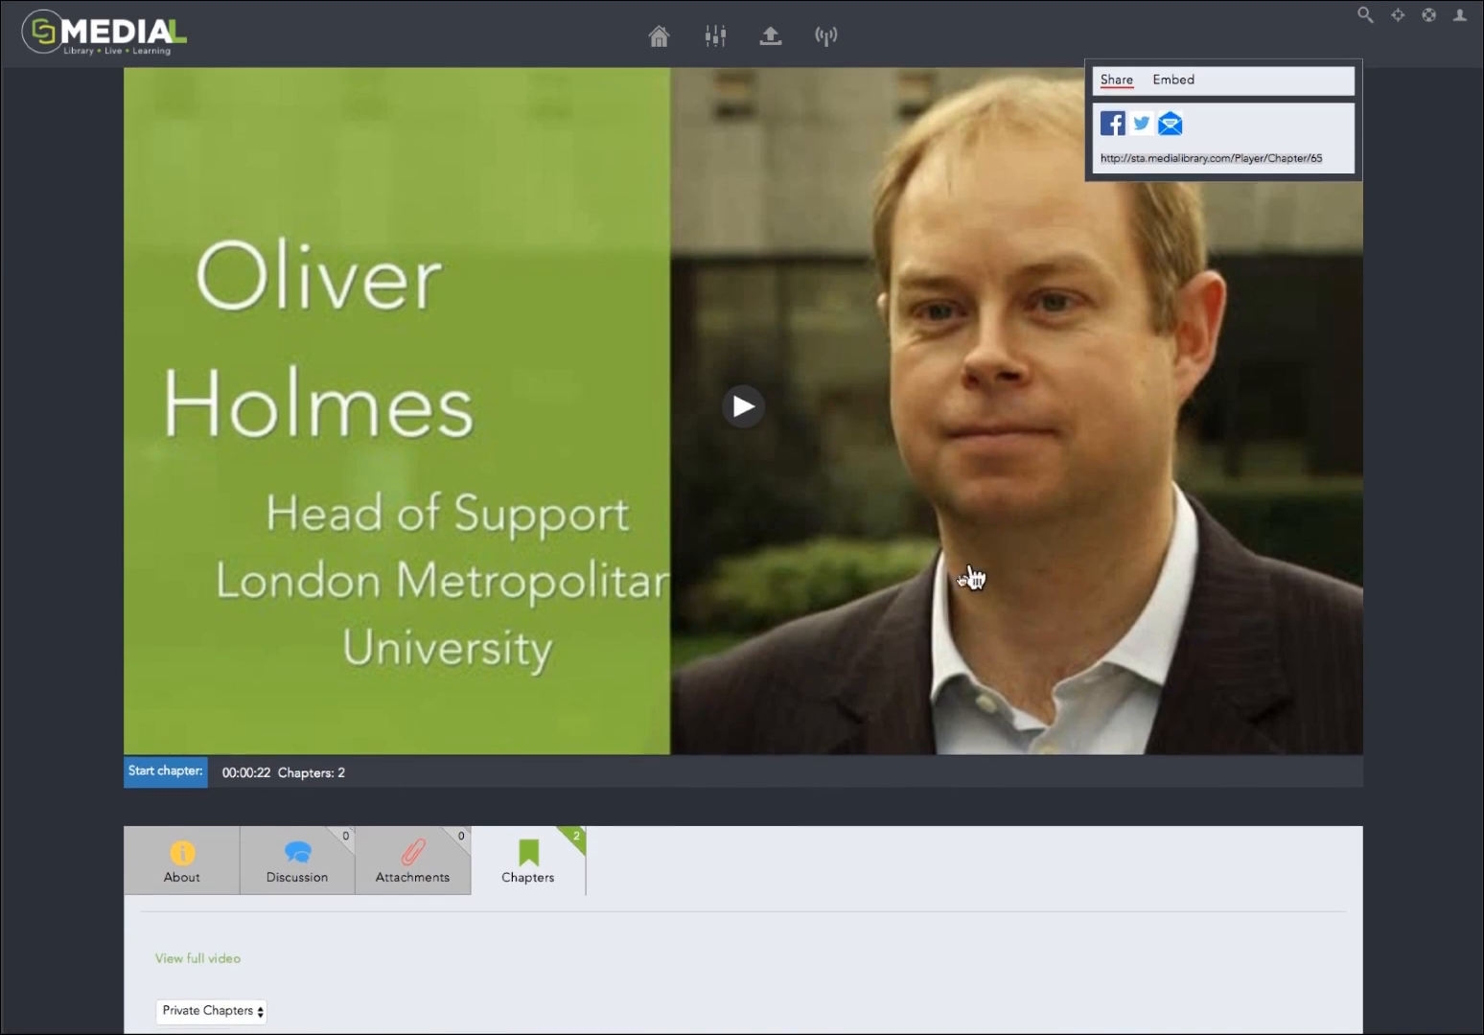
left_click(205, 964)
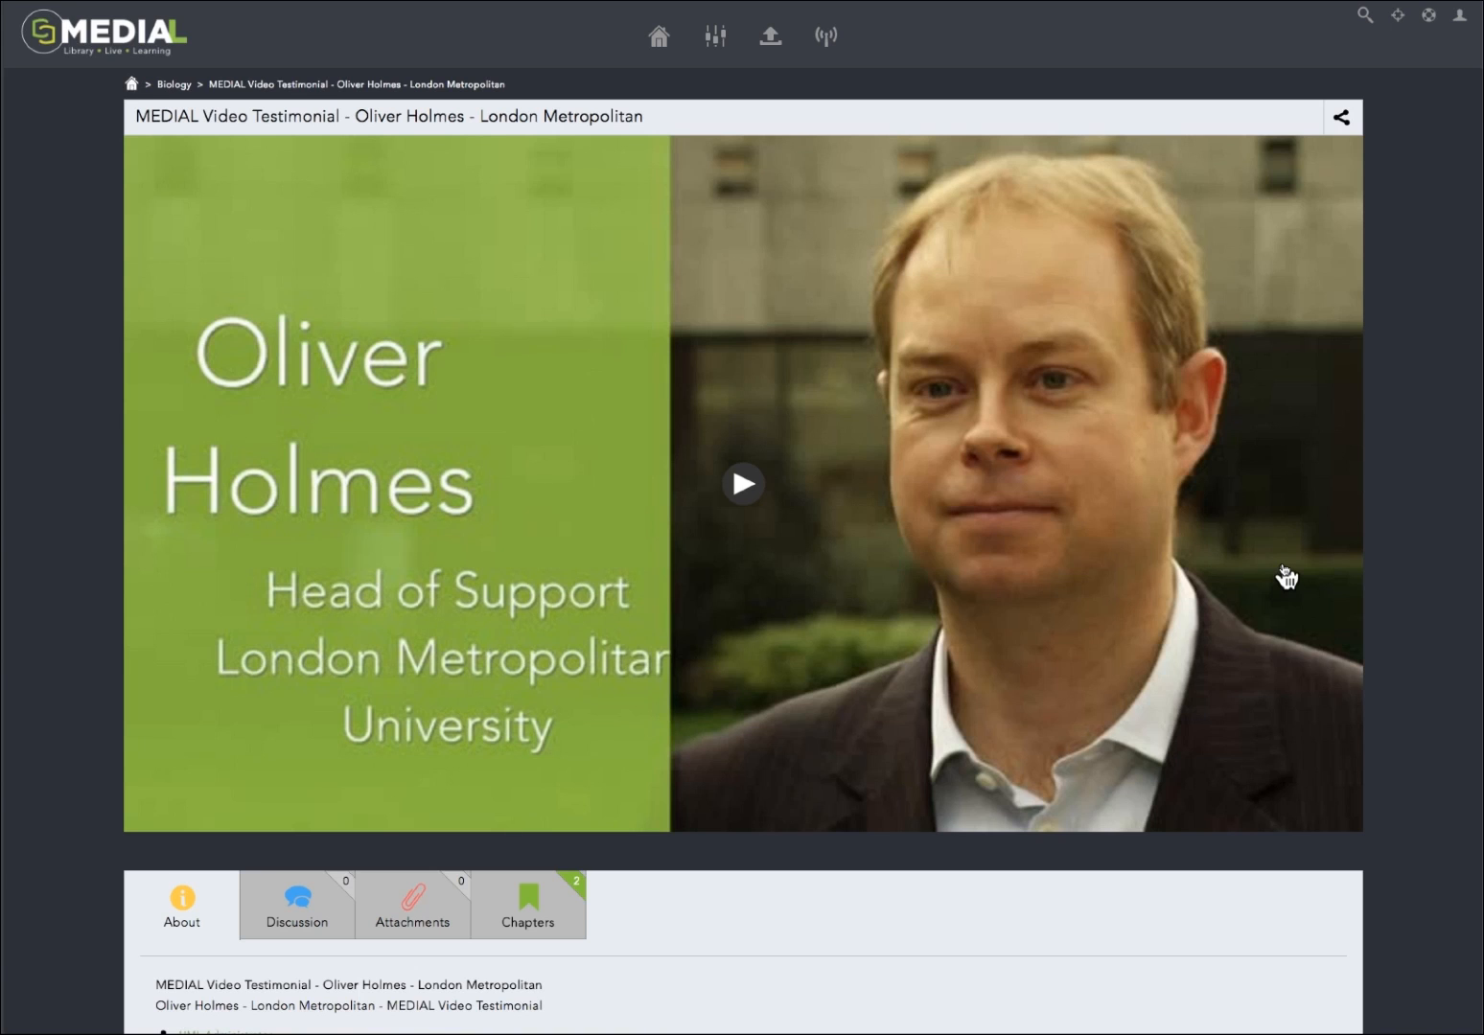
scroll(1285, 575, "down", 5)
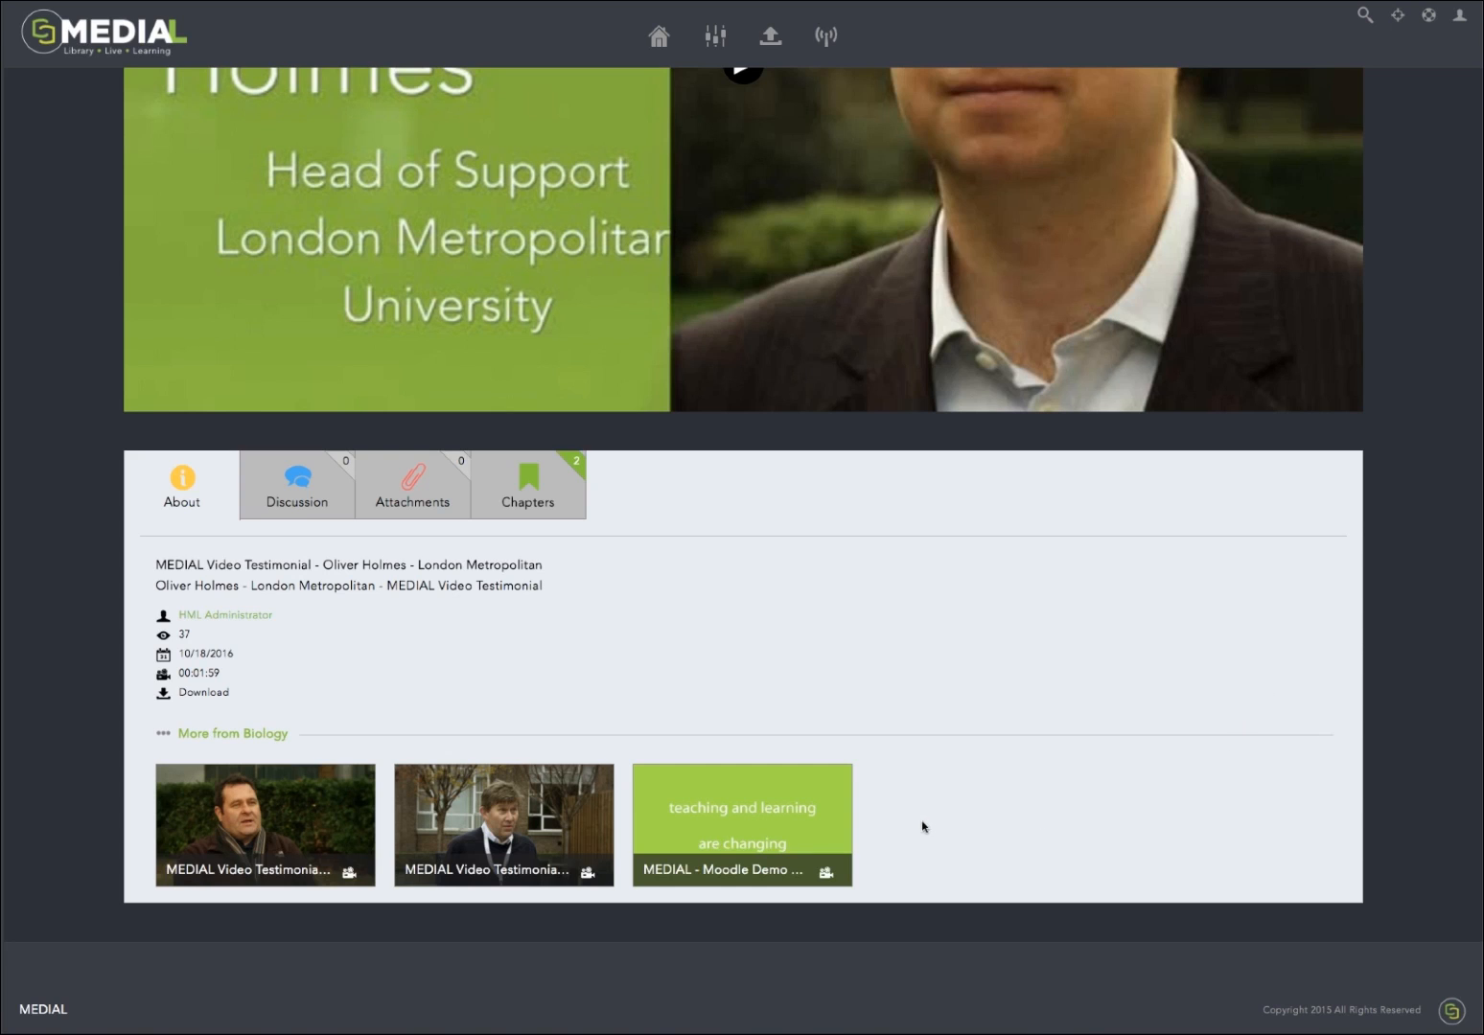
mouse_move(801, 833)
left_click(261, 734)
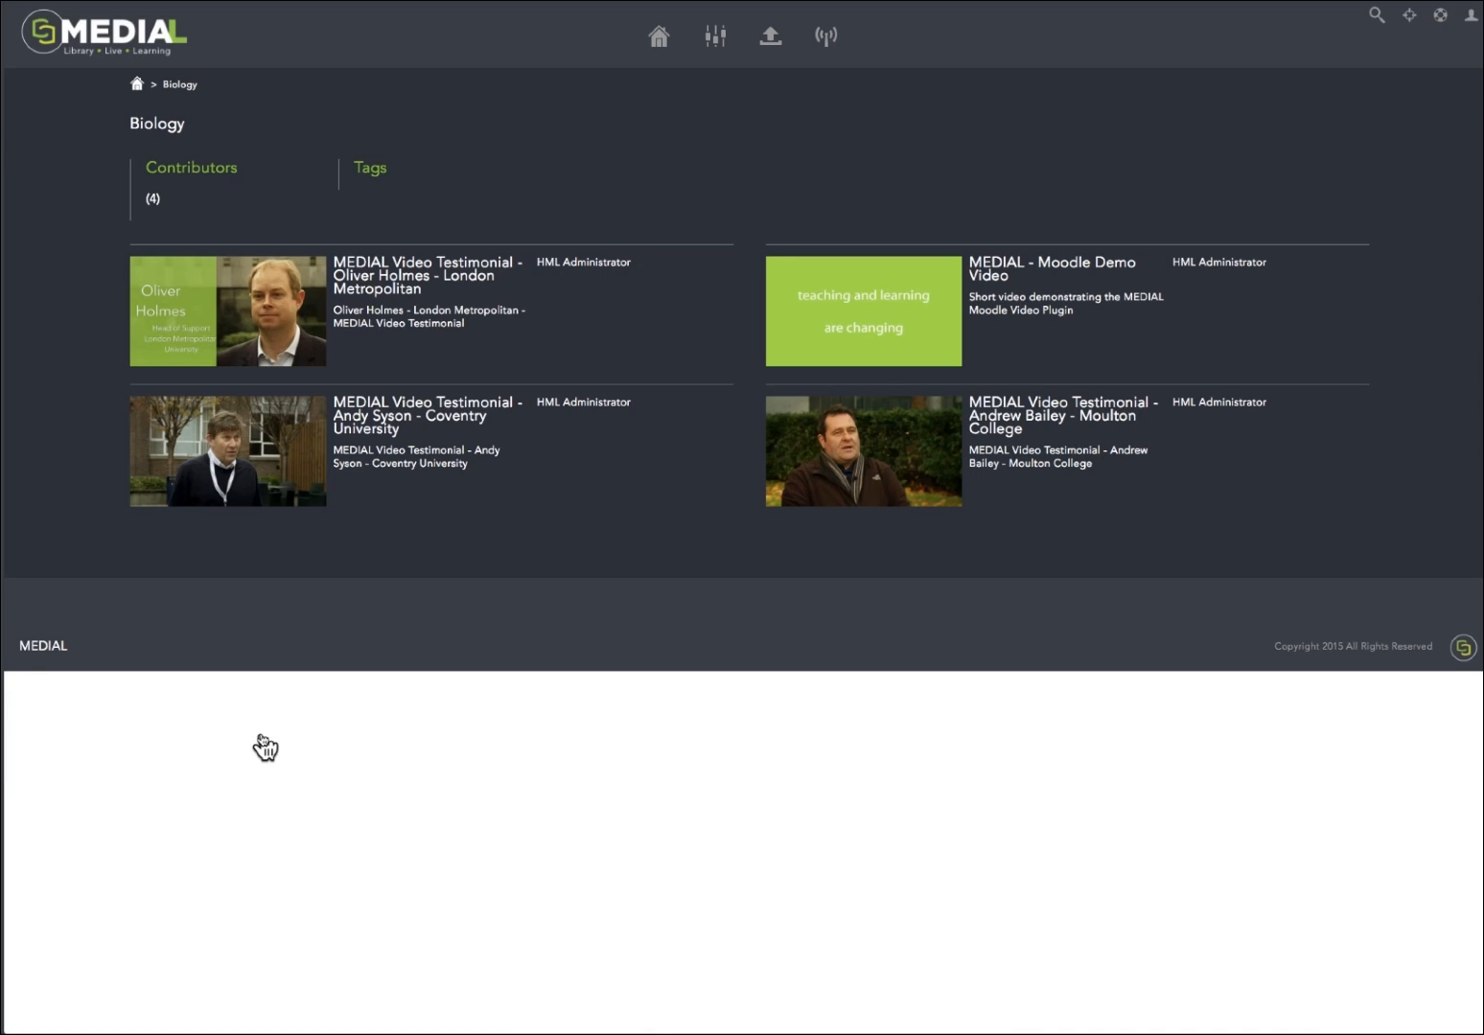
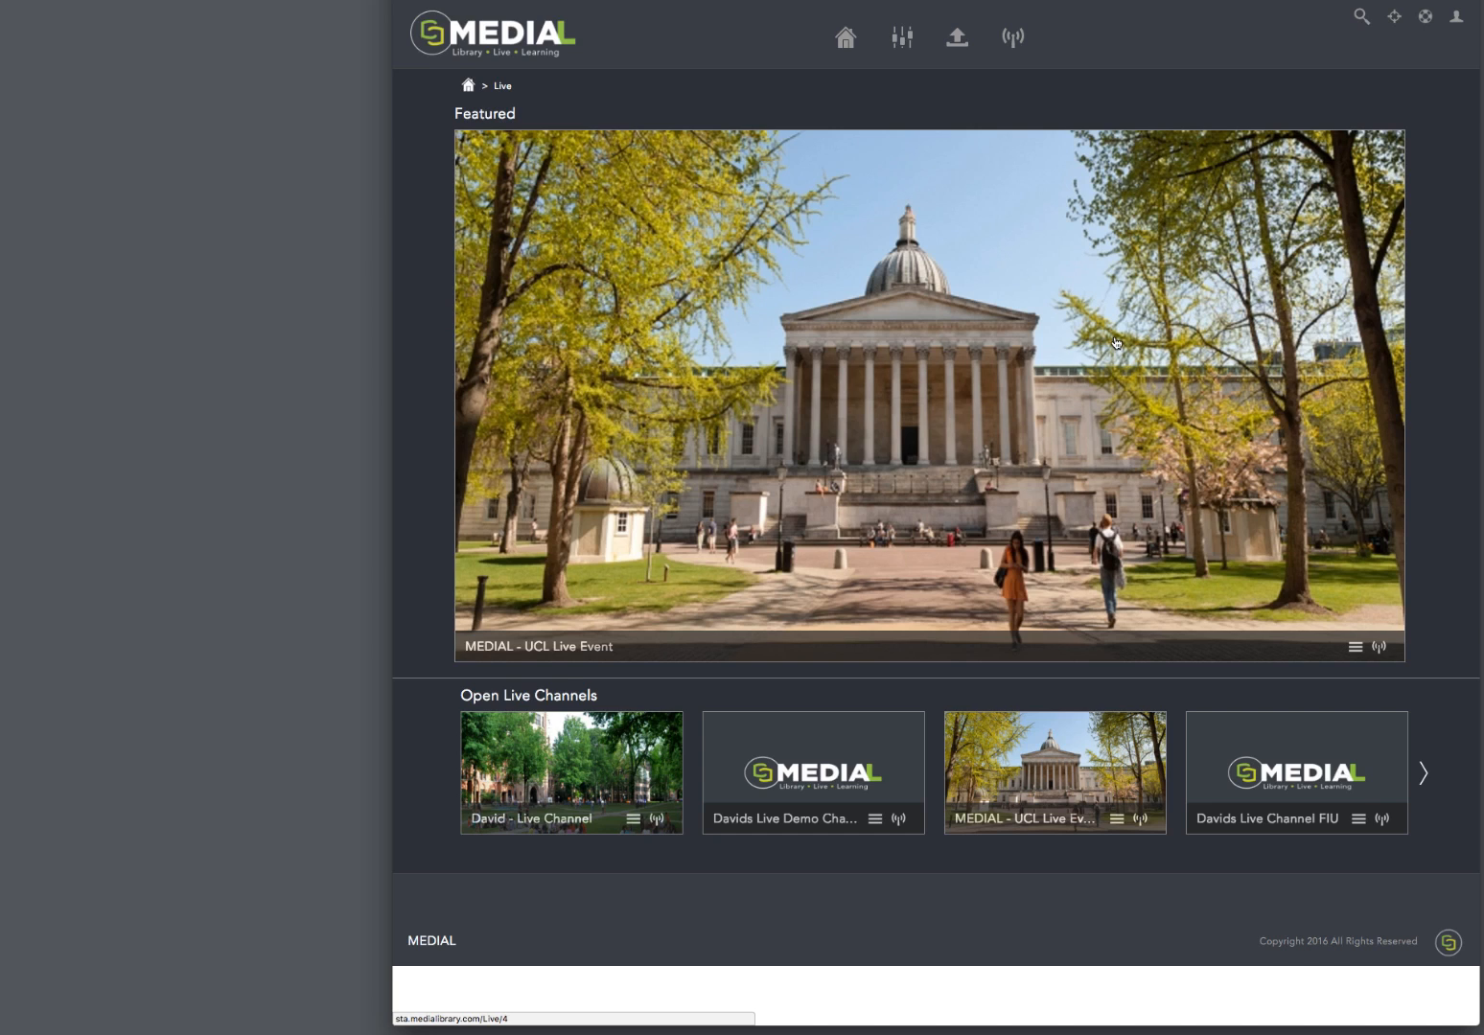
Step: Browse the open live channels and open the channel under Live Broadcasting Now for management
left_click(1423, 774)
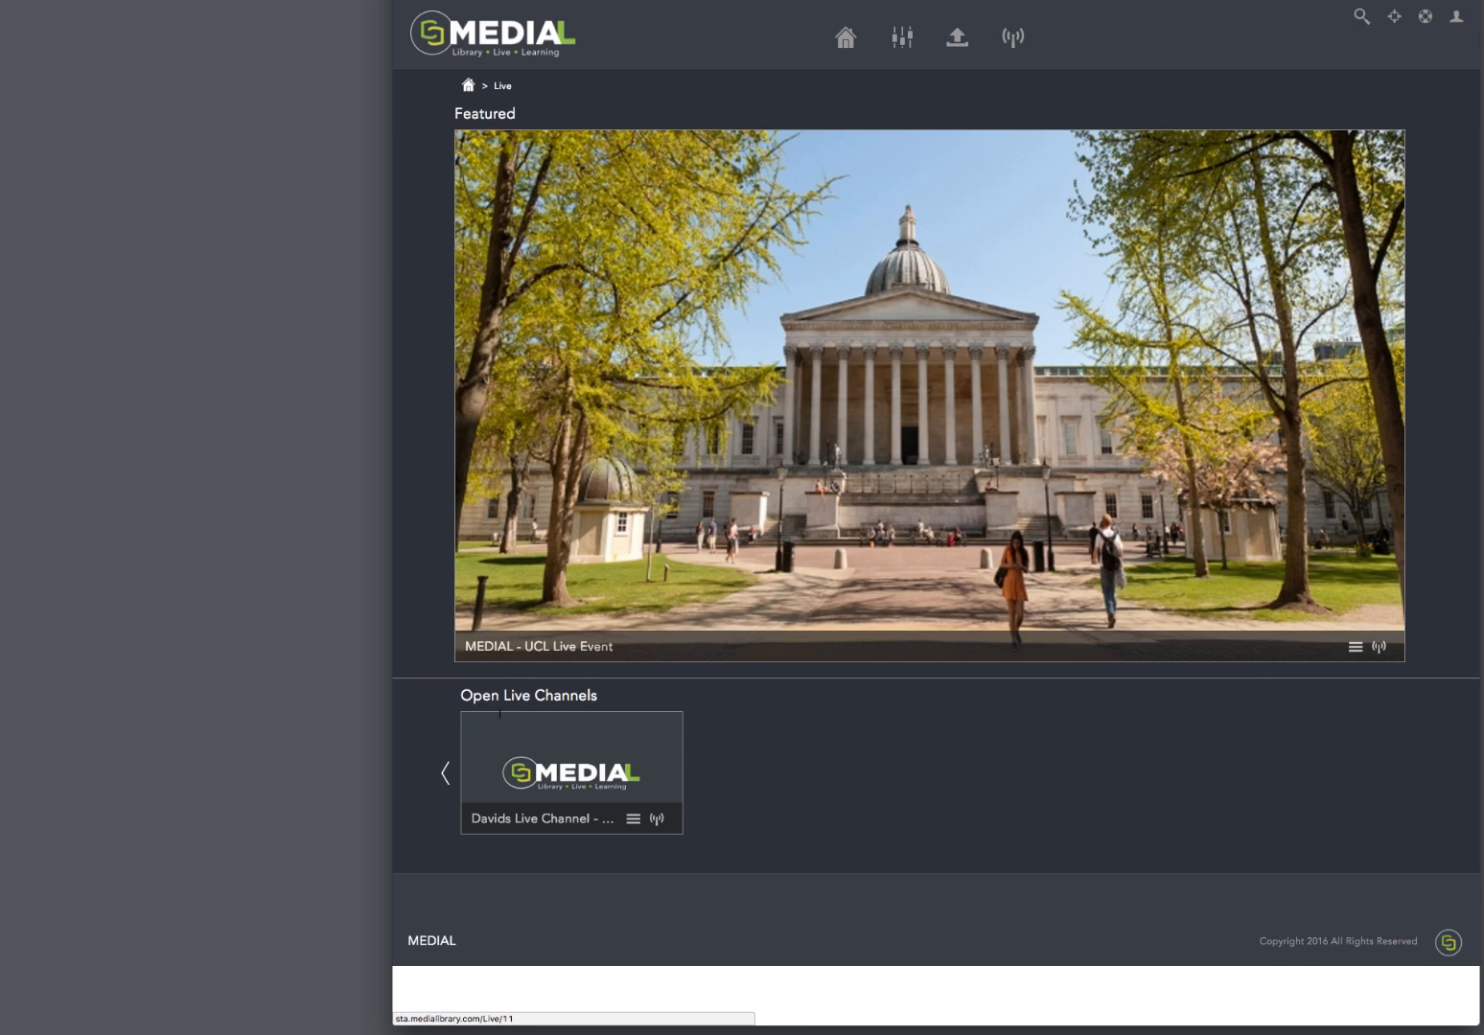
left_click(446, 773)
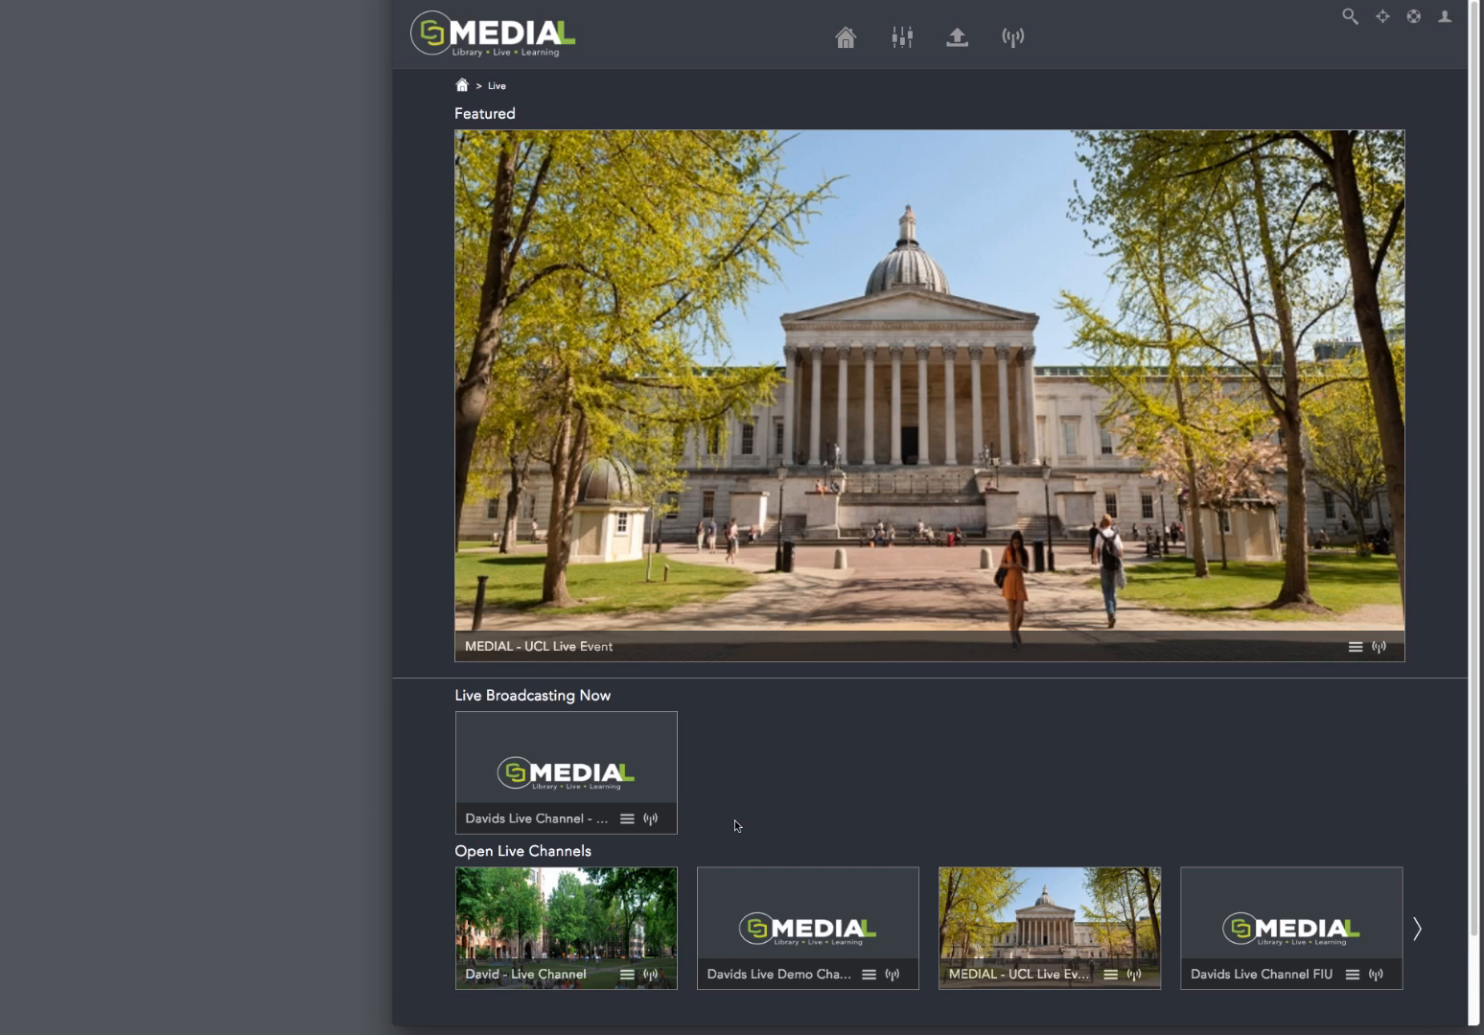
left_click(631, 820)
left_click(600, 814)
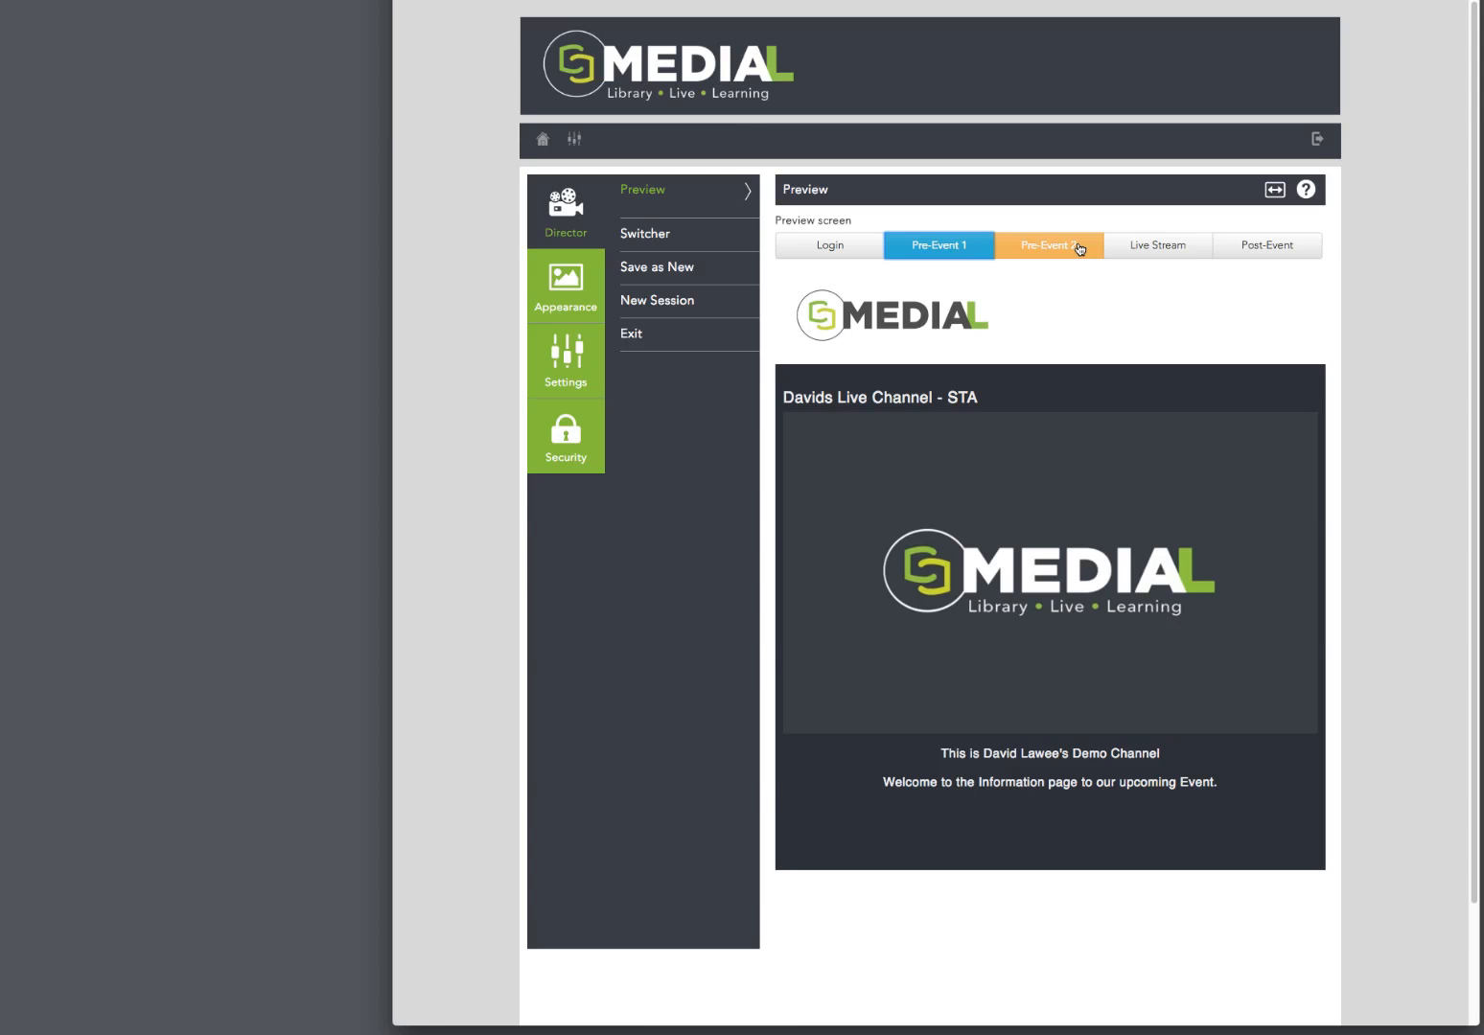
Step: Open the channel's live state switcher and check the viewer page for the Pre-Event 1 state
left_click(659, 235)
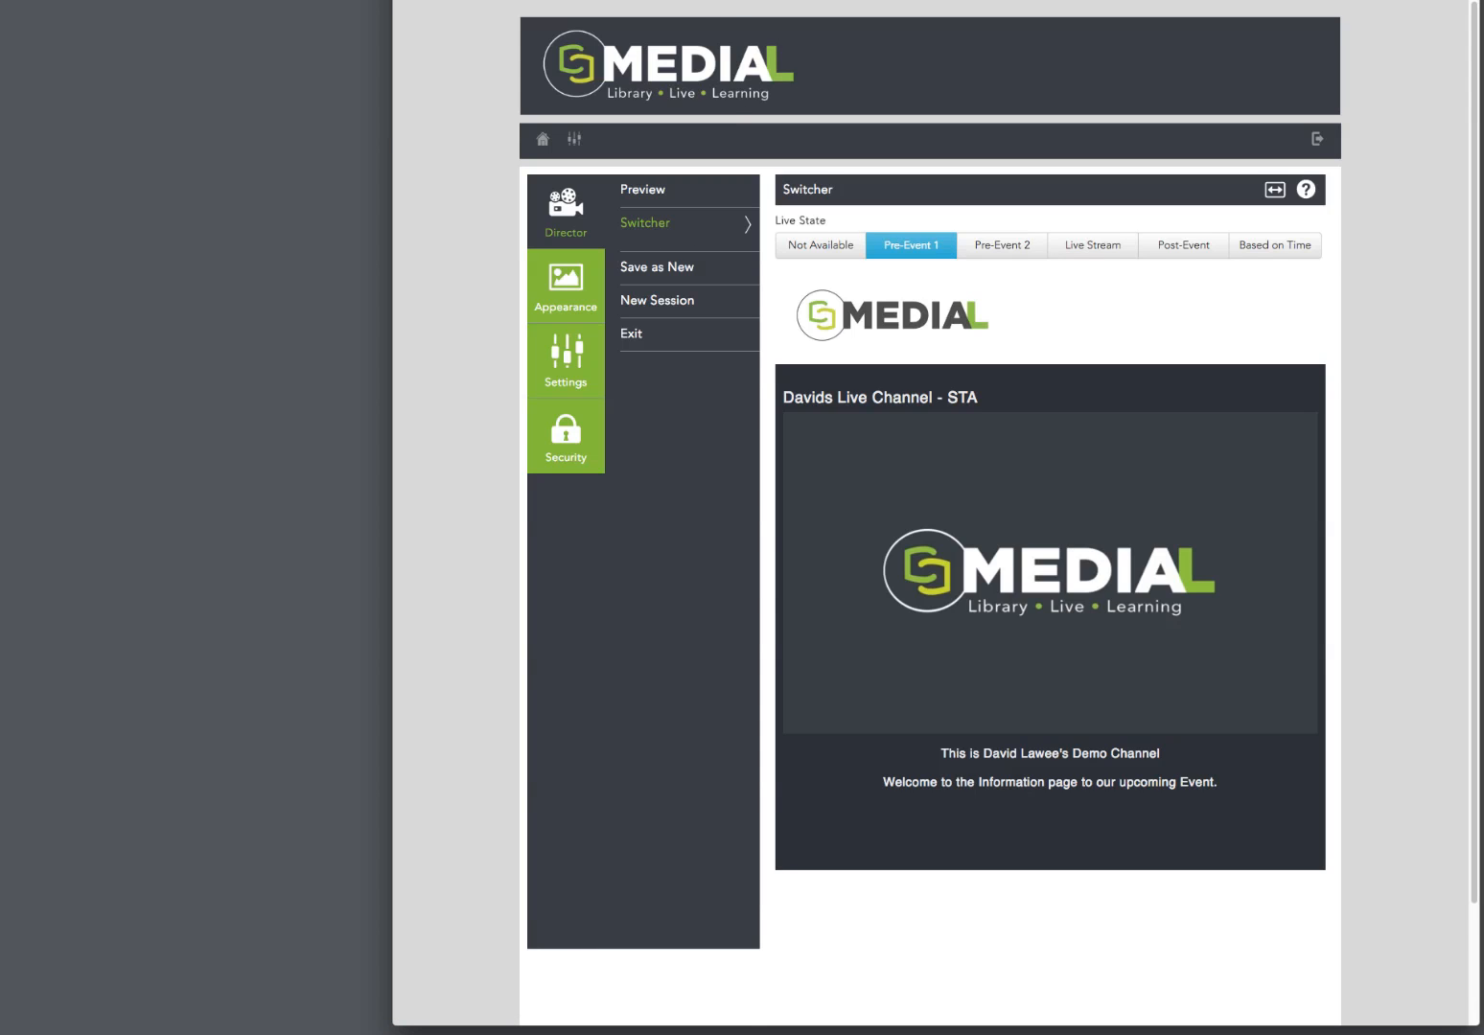
key("ctrl+Tab")
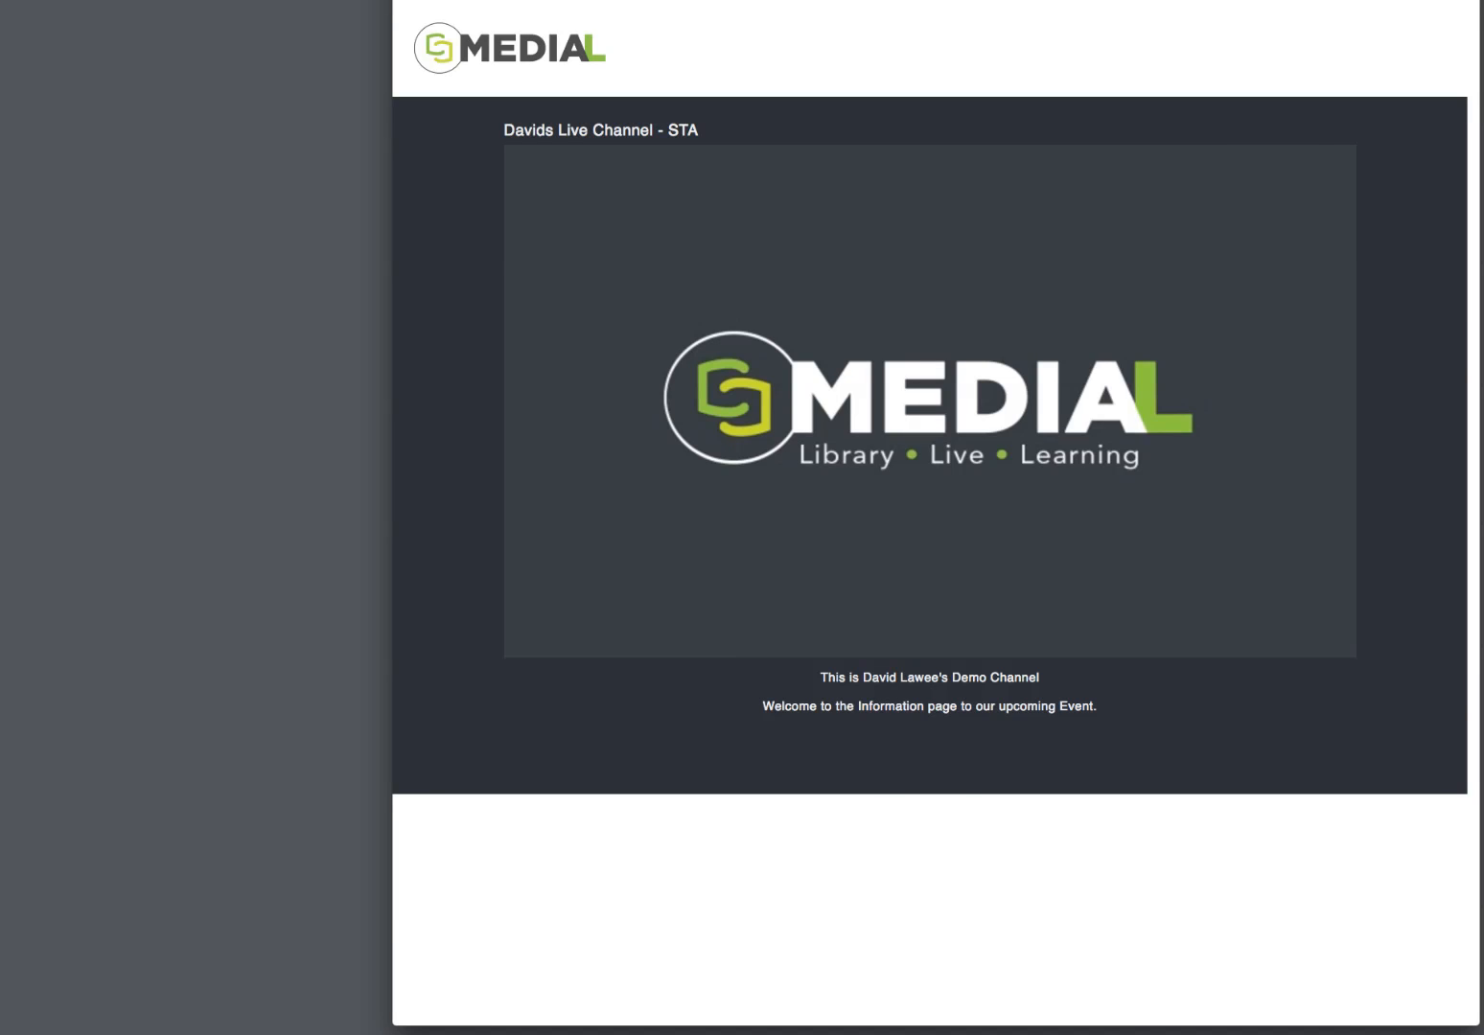
key("ctrl+shift+Tab")
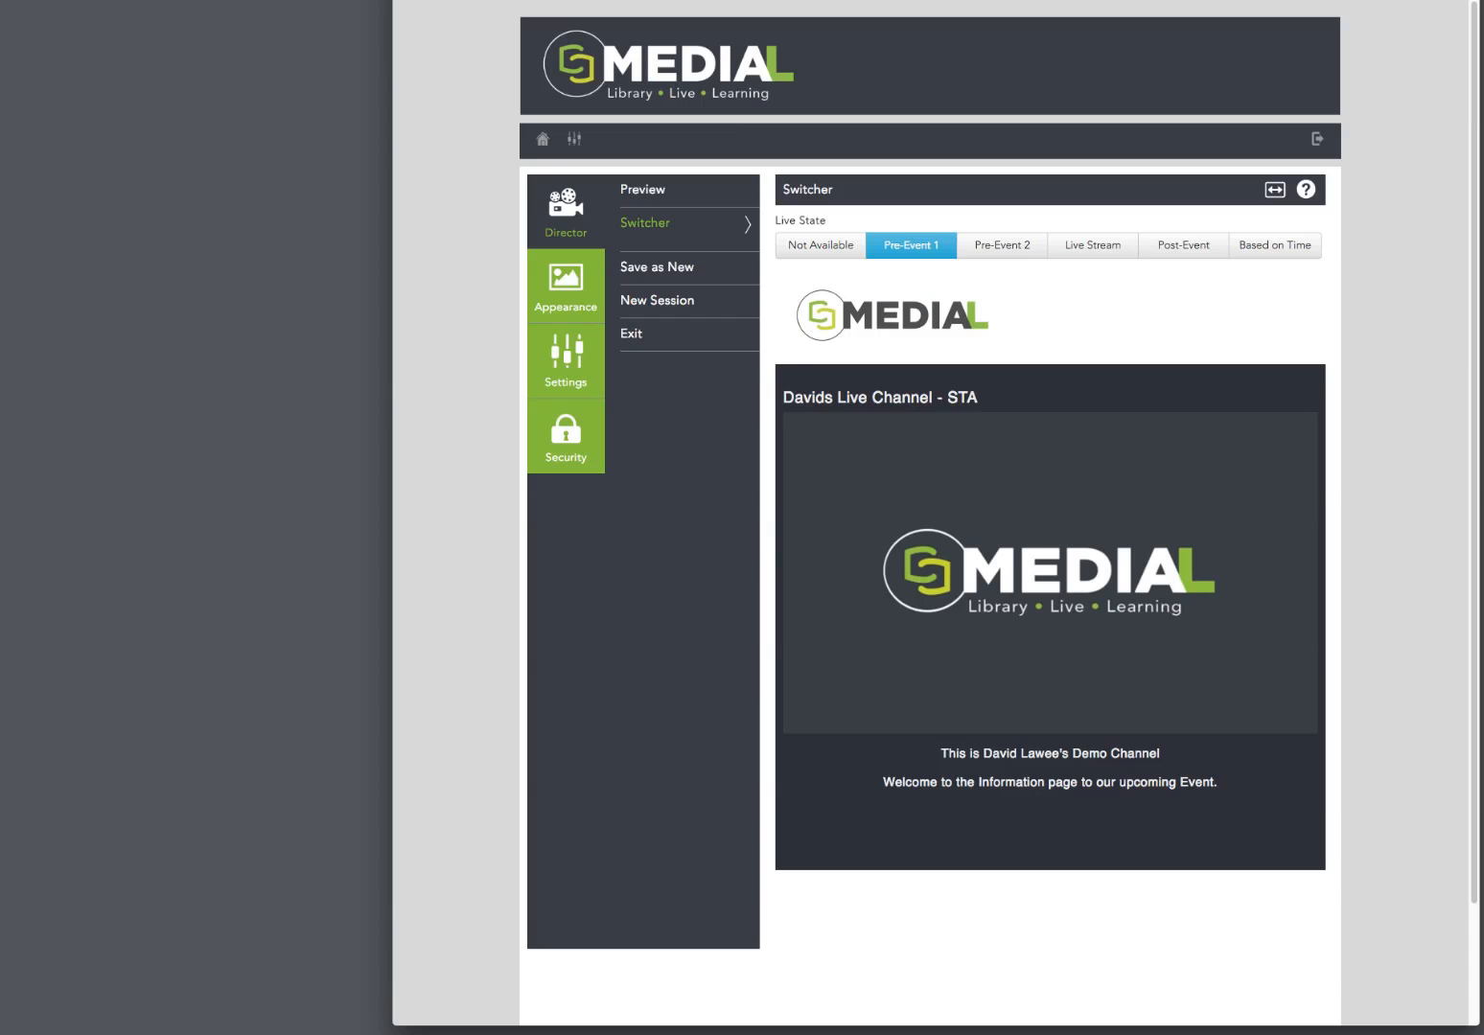
Step: Switch the channel's live state to Pre-Event 2, check the viewer page and mute the holding video in the switcher
left_click(1026, 246)
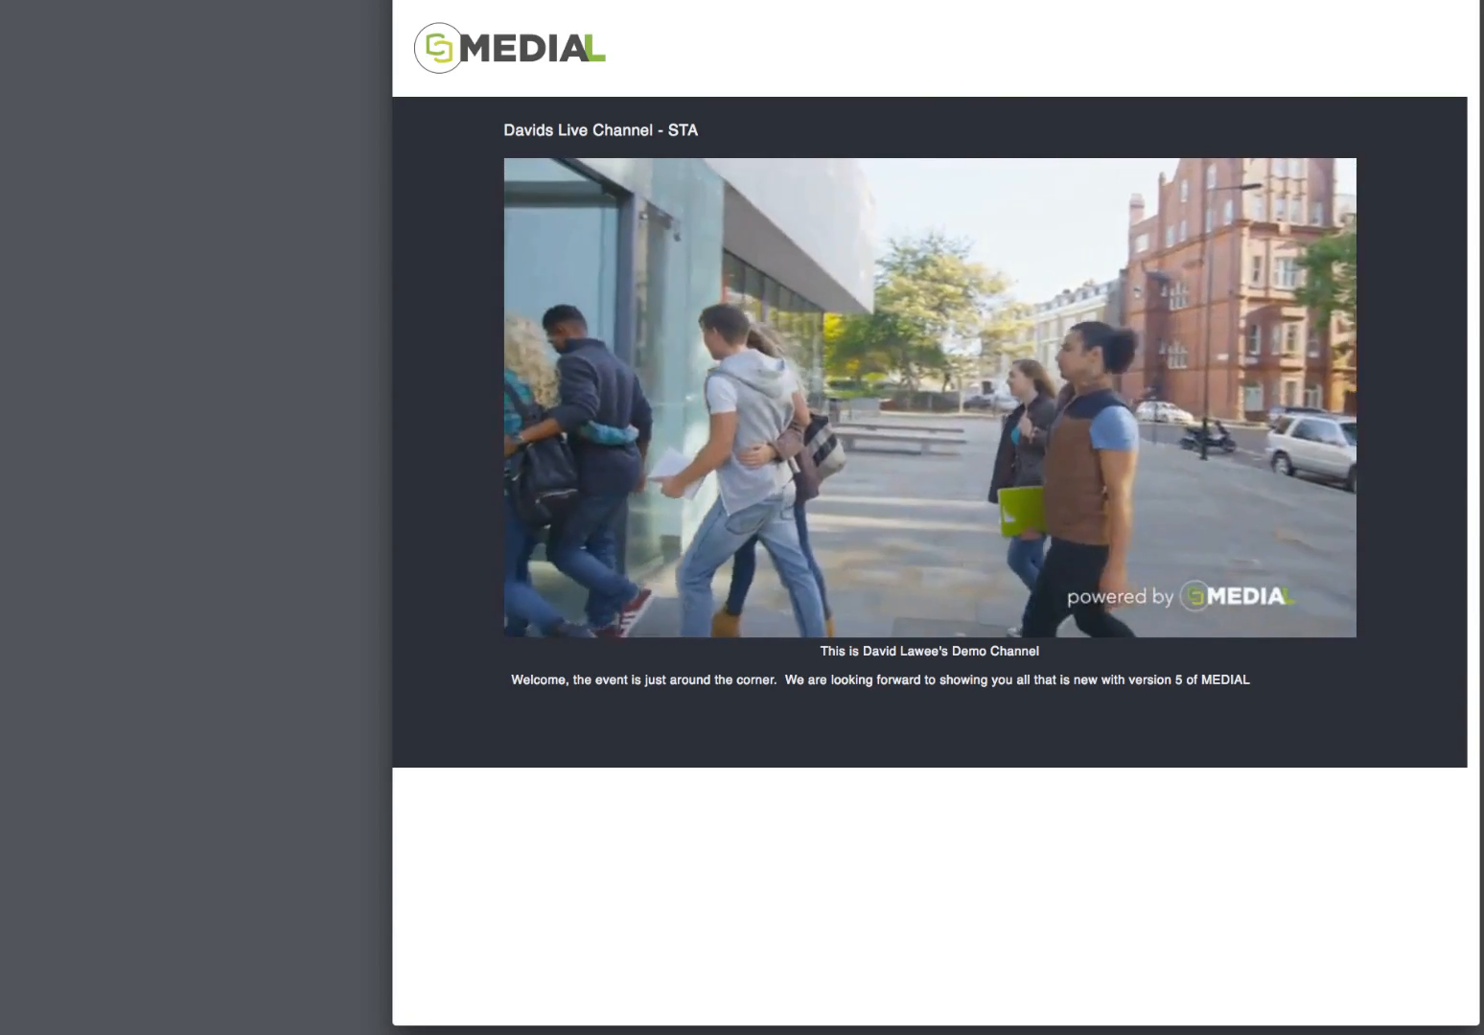
mouse_move(1306, 629)
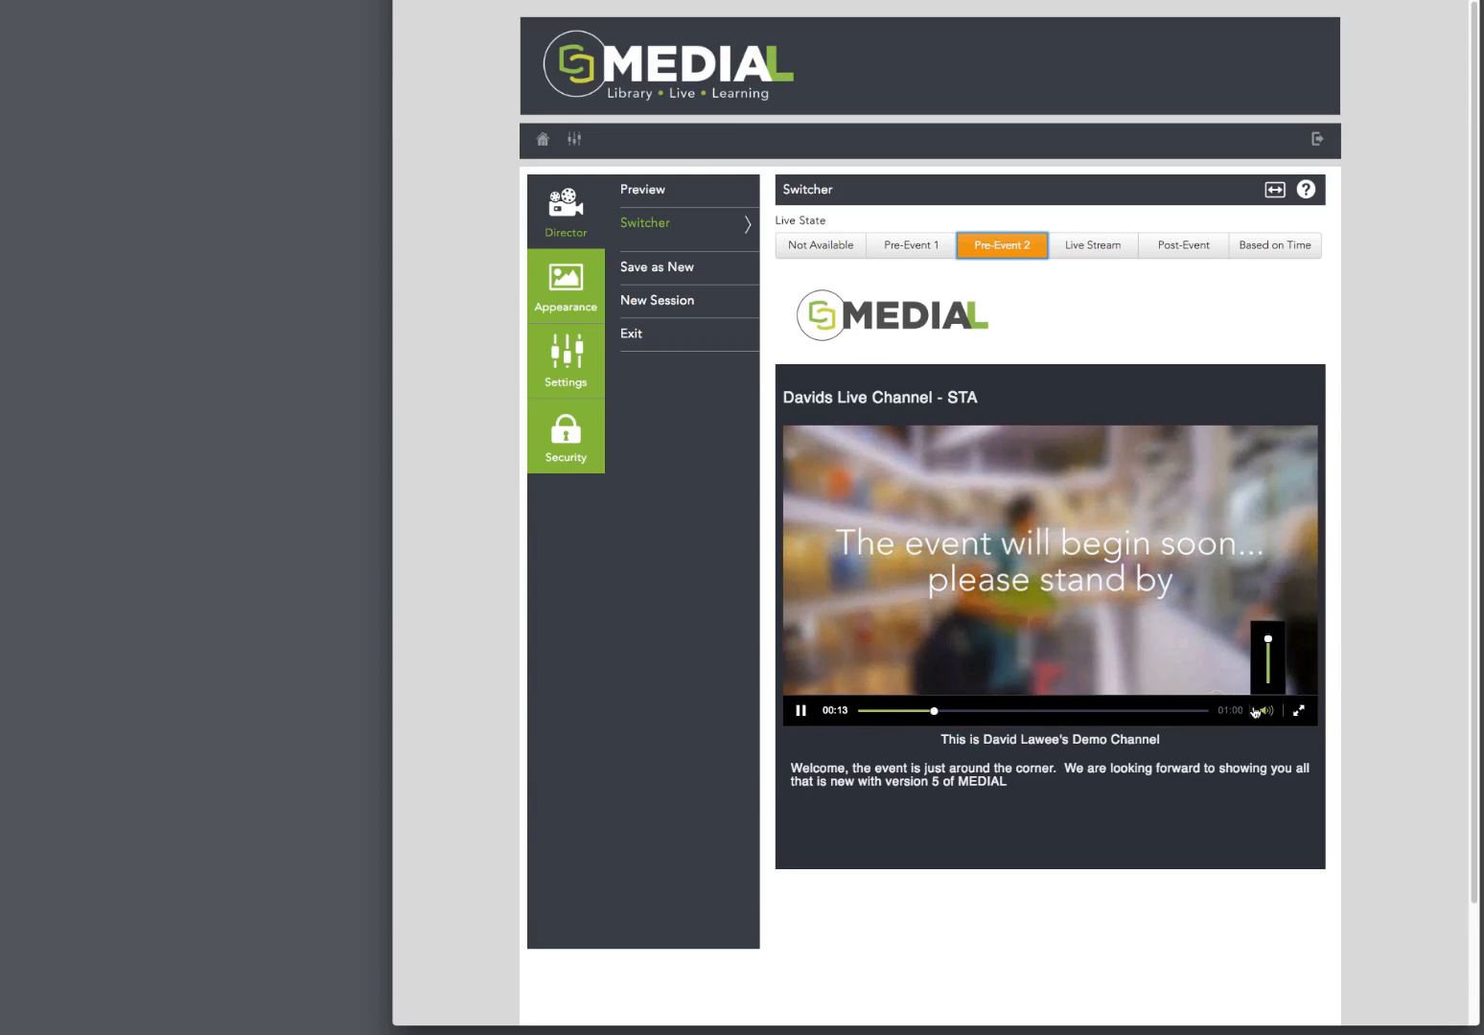
left_click(1275, 715)
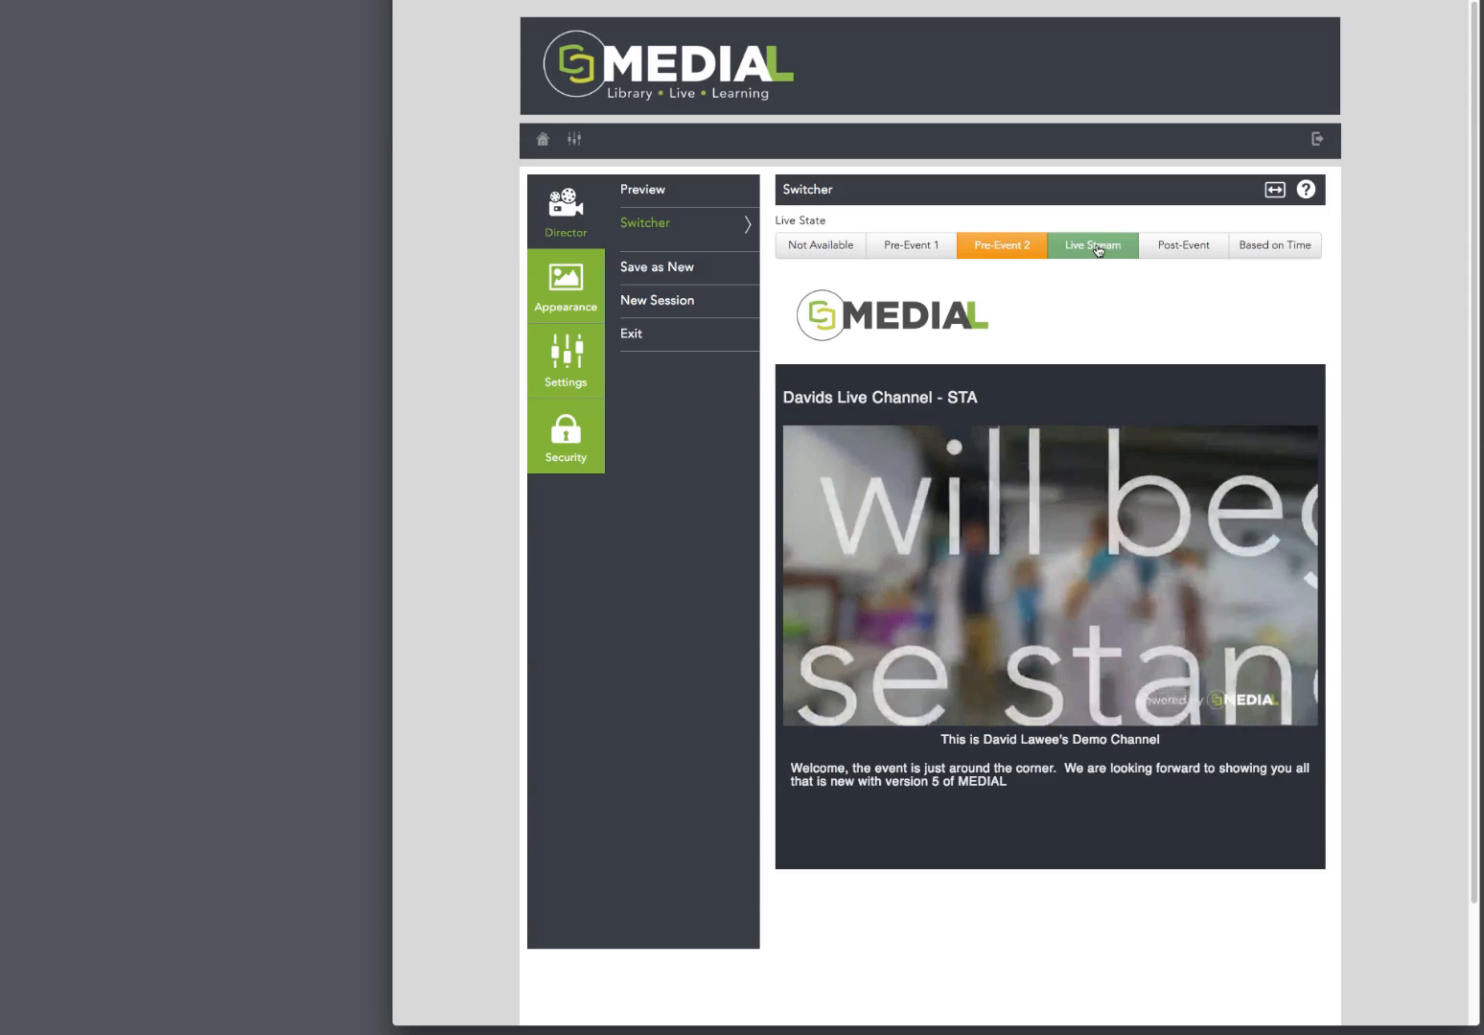
Step: Switch the live state to Live Stream, check the viewer page and return the channel to Pre-Event 1
left_click(1095, 246)
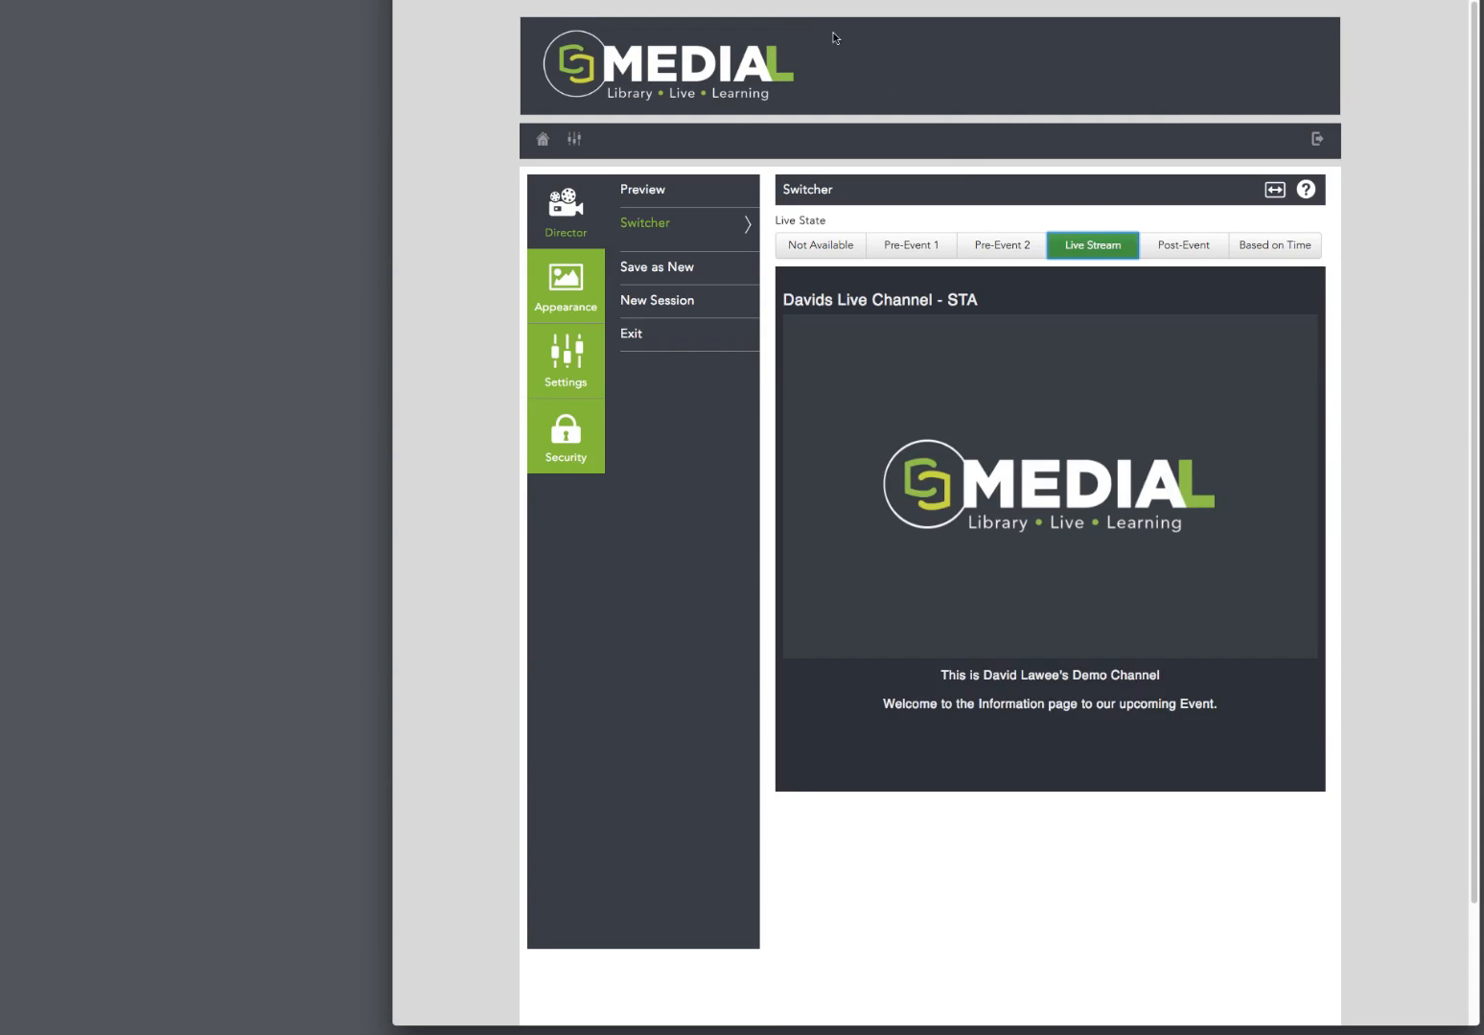
key("ctrl+Tab")
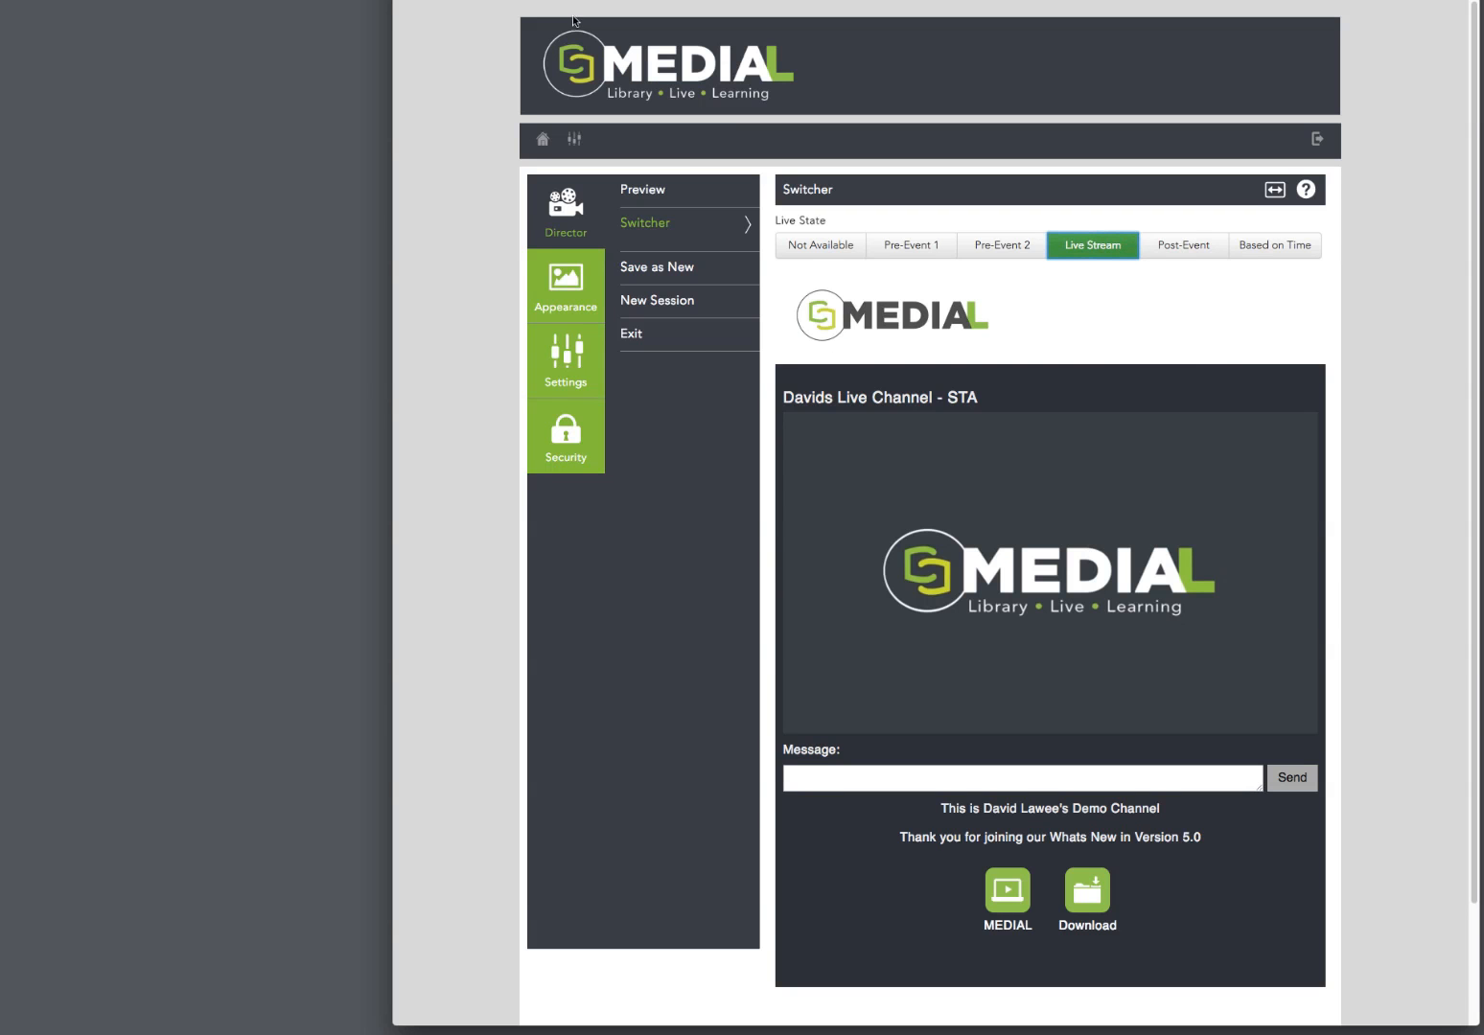
left_click(927, 246)
left_click(907, 247)
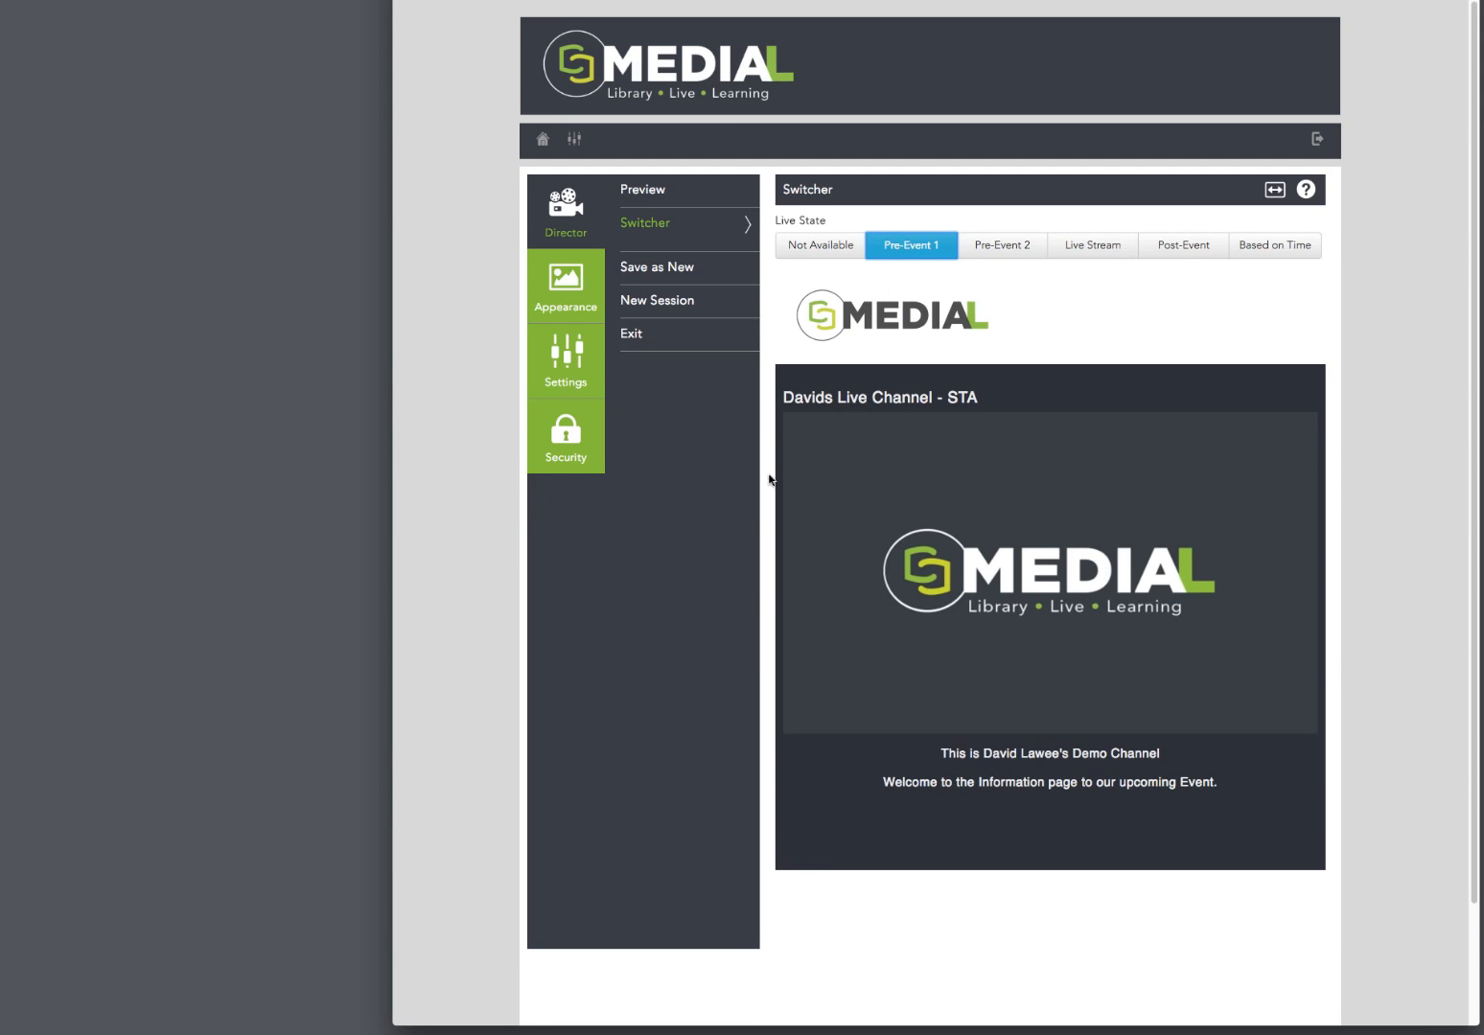
Step: Review the available login player appearance choices and the page modules' appearance options
left_click(572, 298)
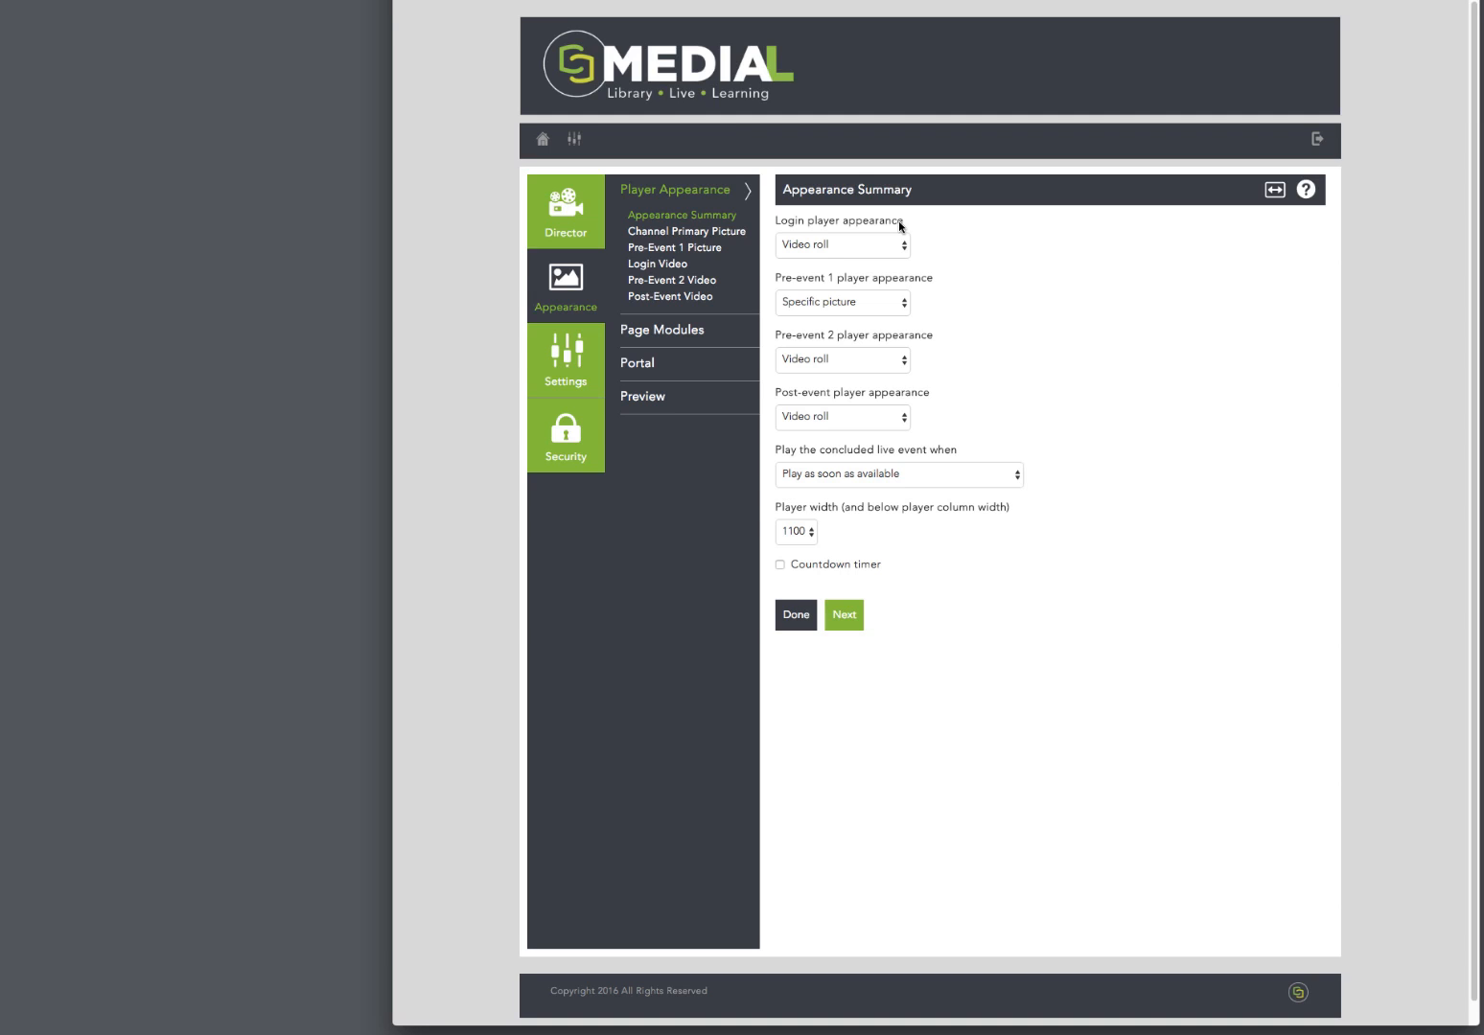
left_click(902, 246)
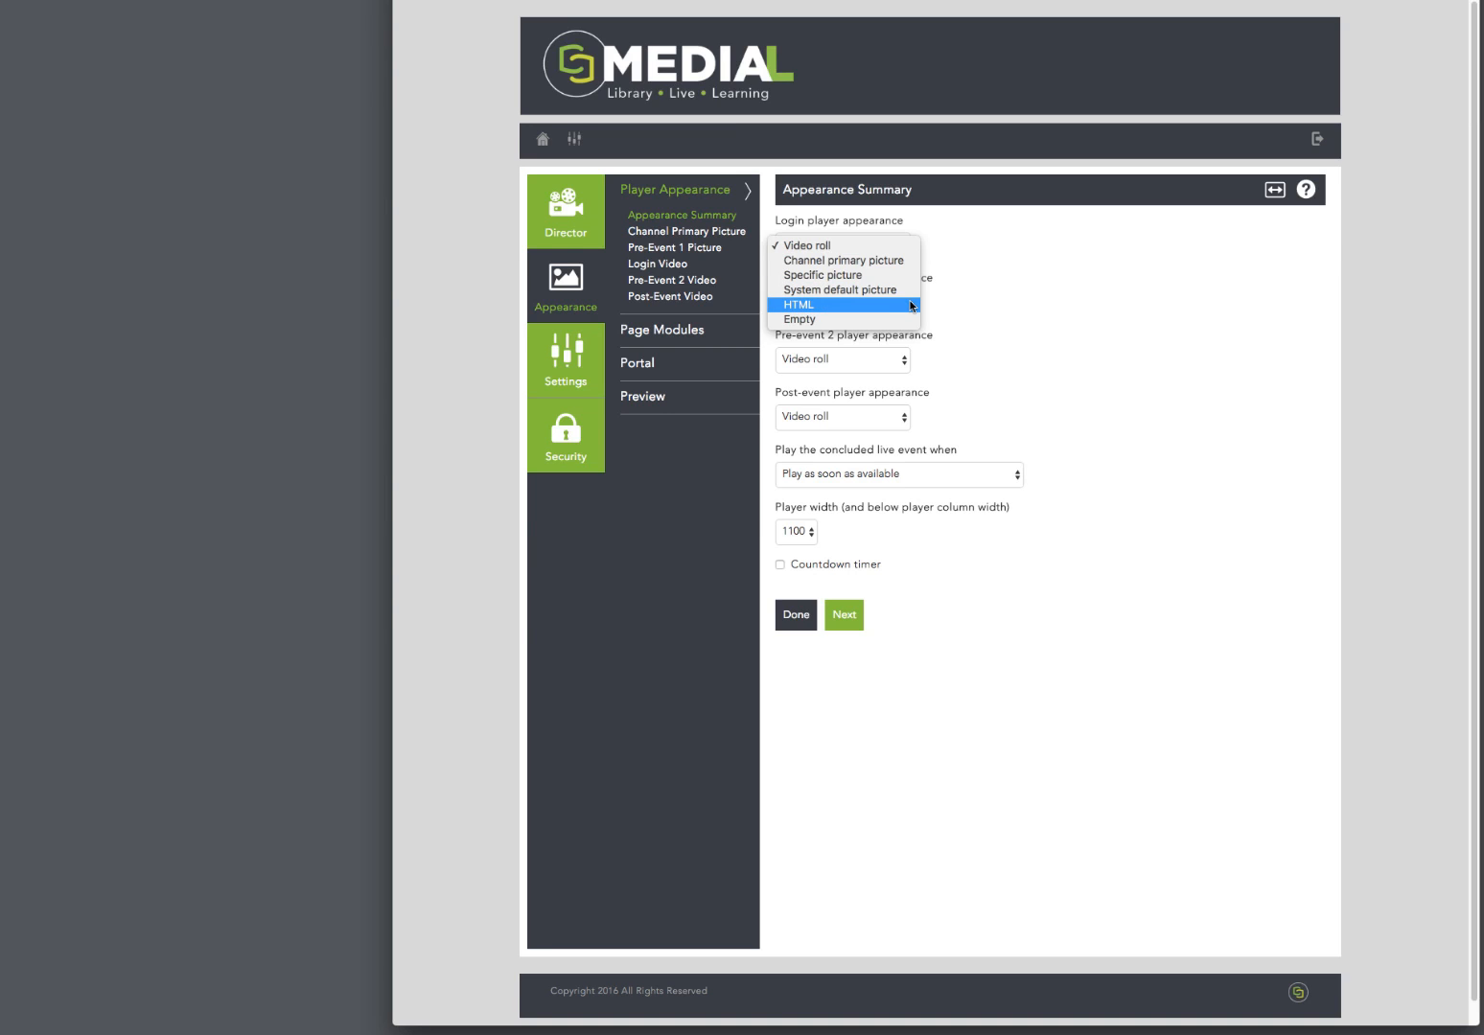
left_click(1112, 305)
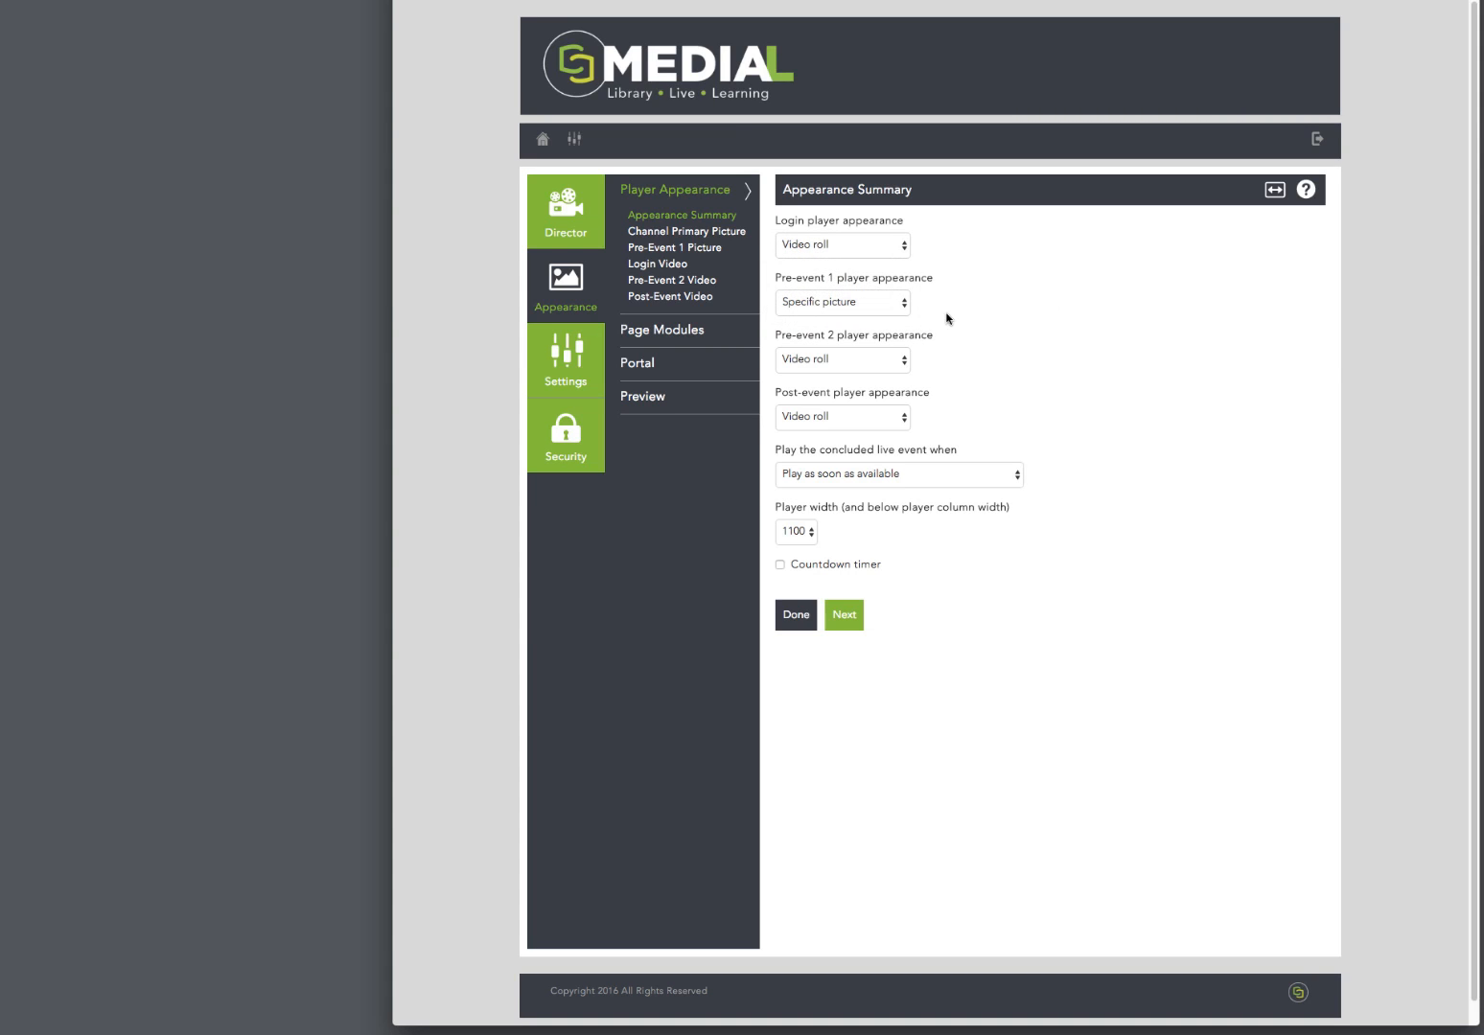
left_click(904, 248)
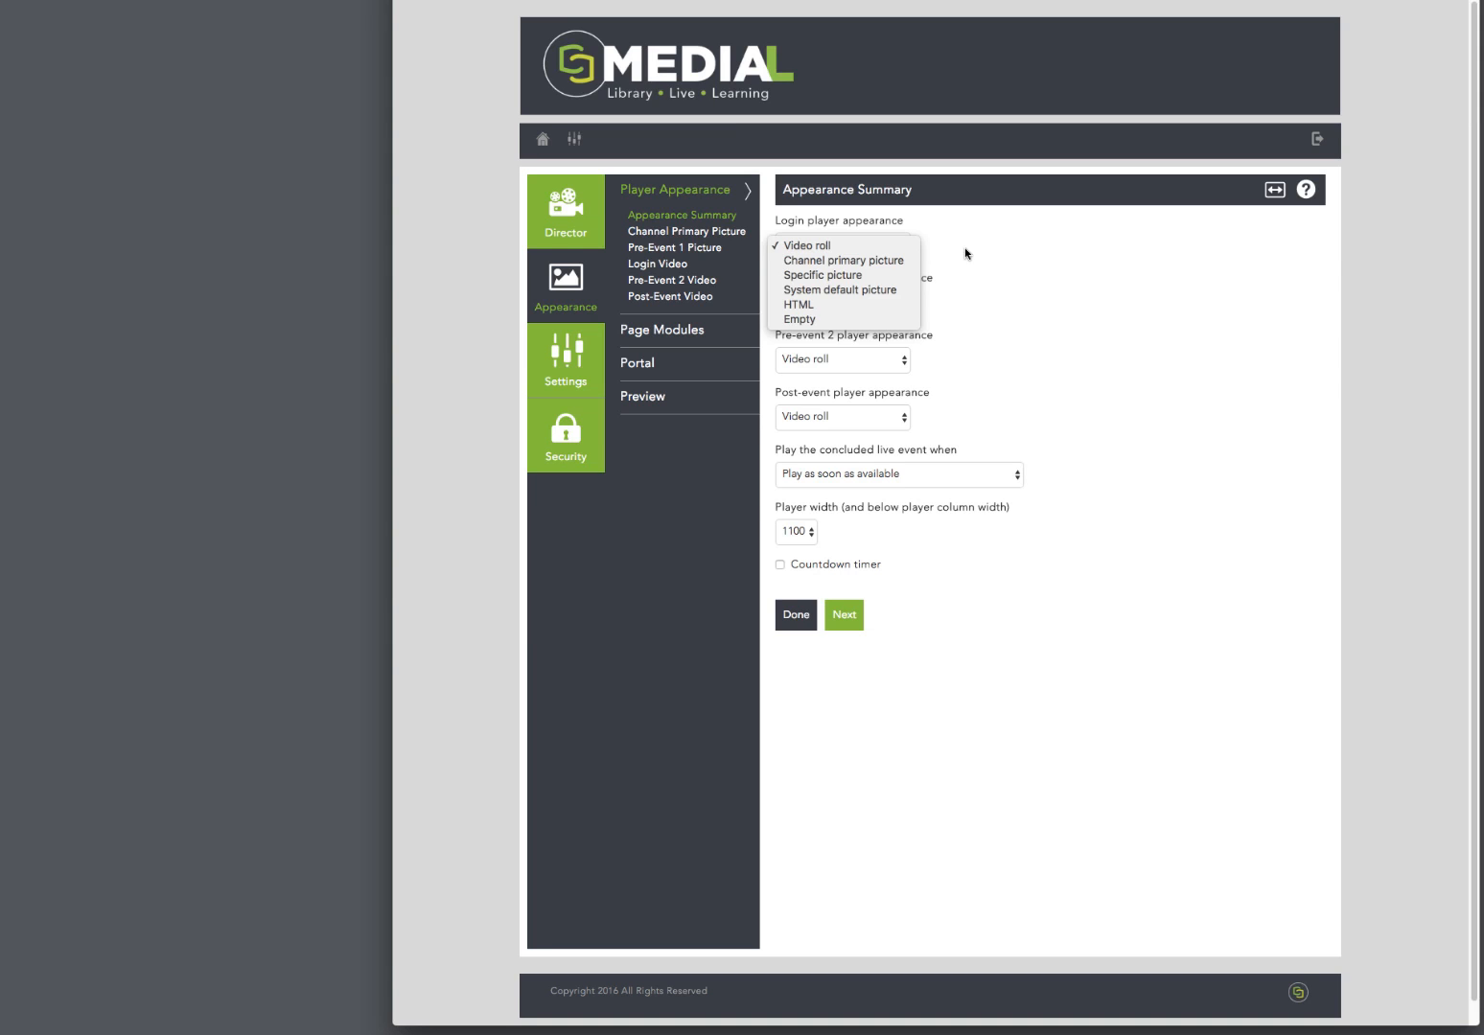
left_click(1045, 259)
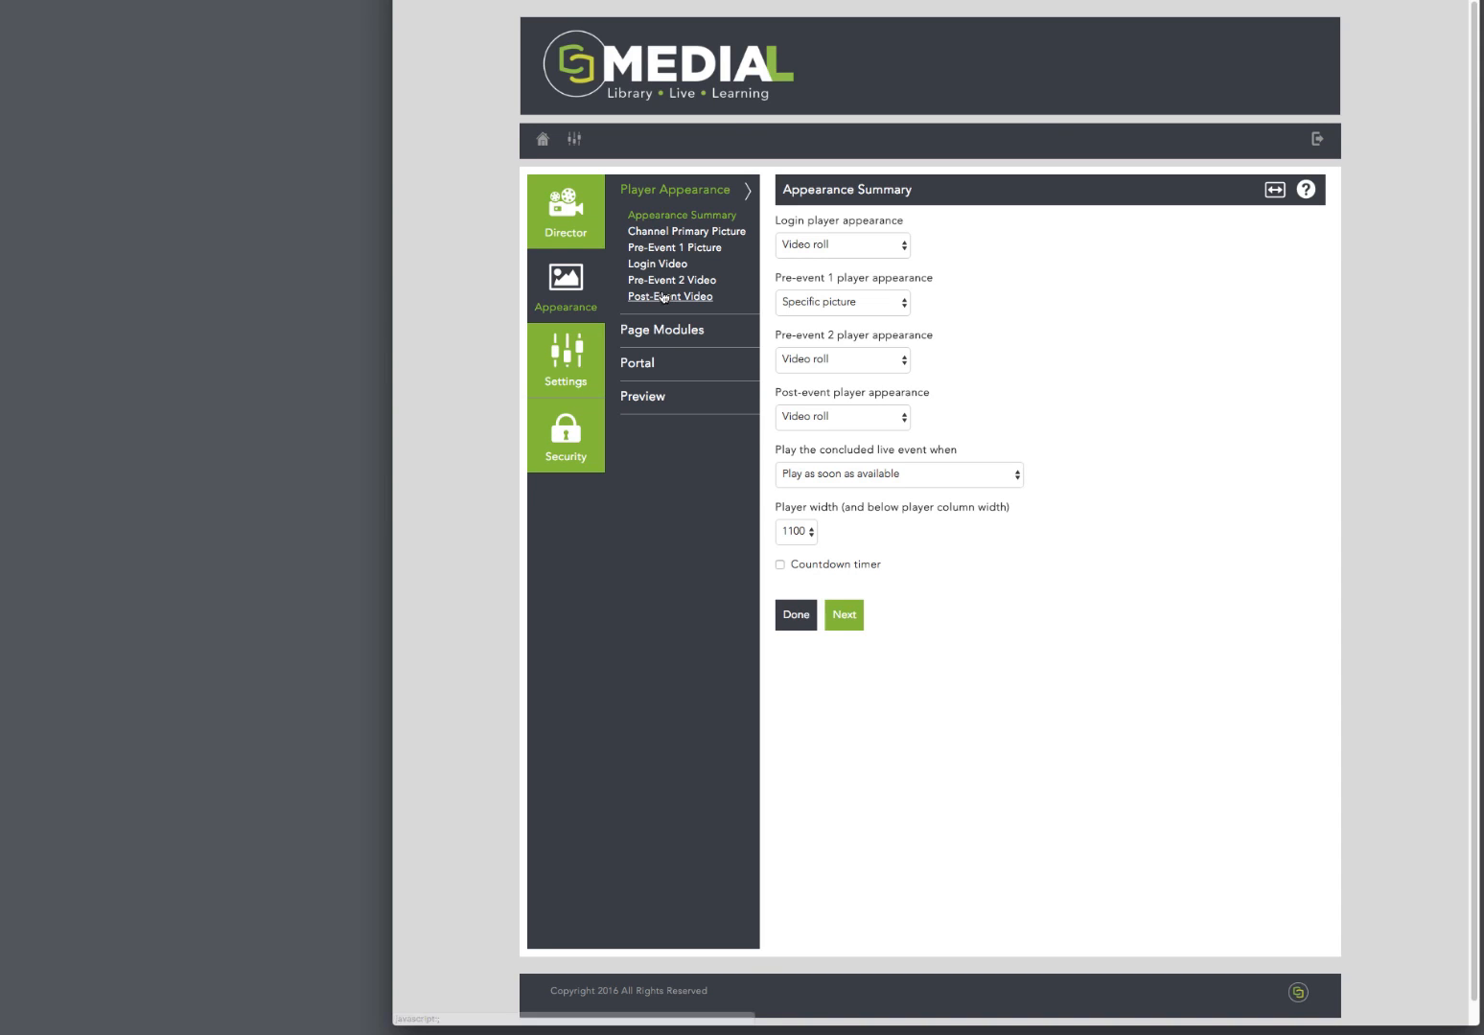
left_click(663, 332)
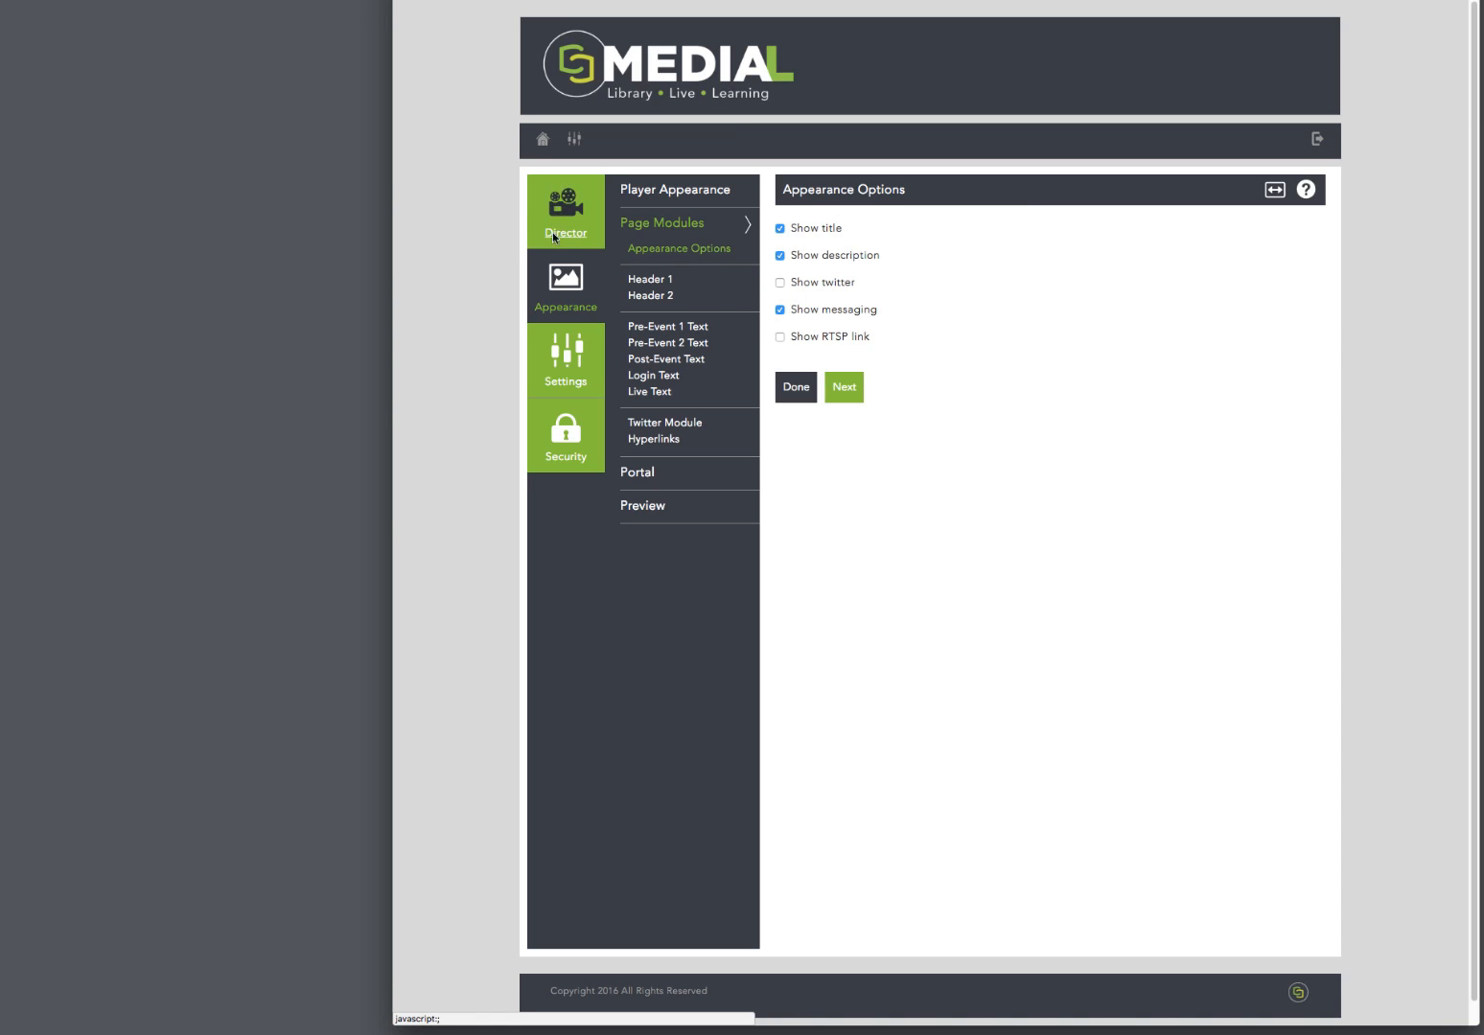
Step: Preview the channel's Live Stream screen, expand the preview to full width and restore its normal size
left_click(633, 508)
left_click(1032, 246)
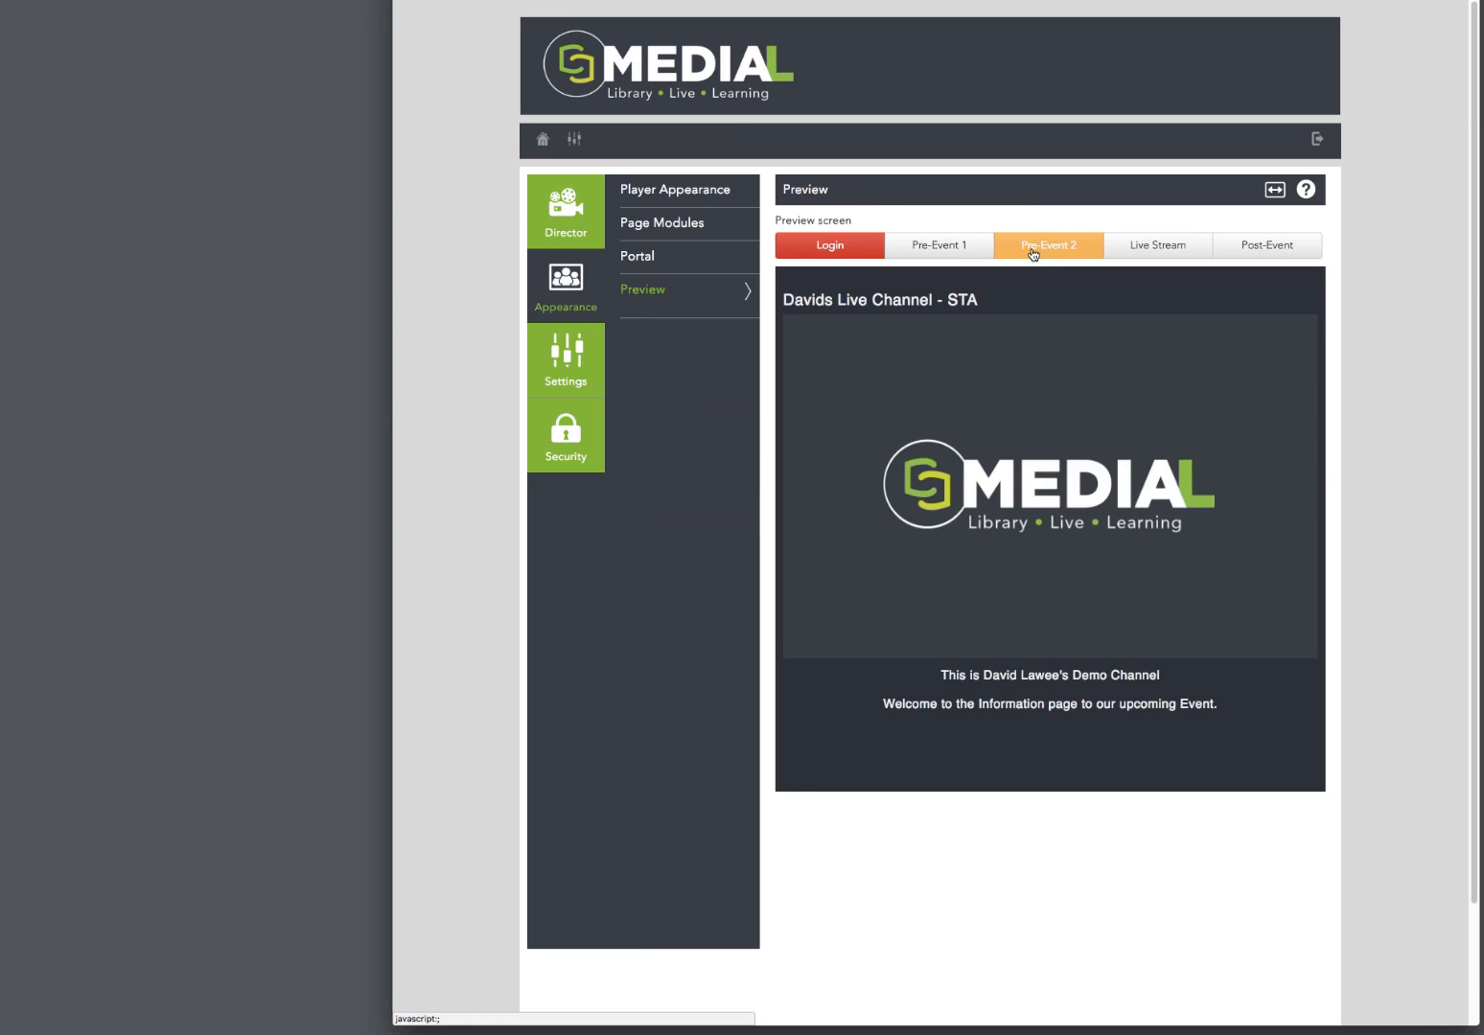
left_click(1164, 247)
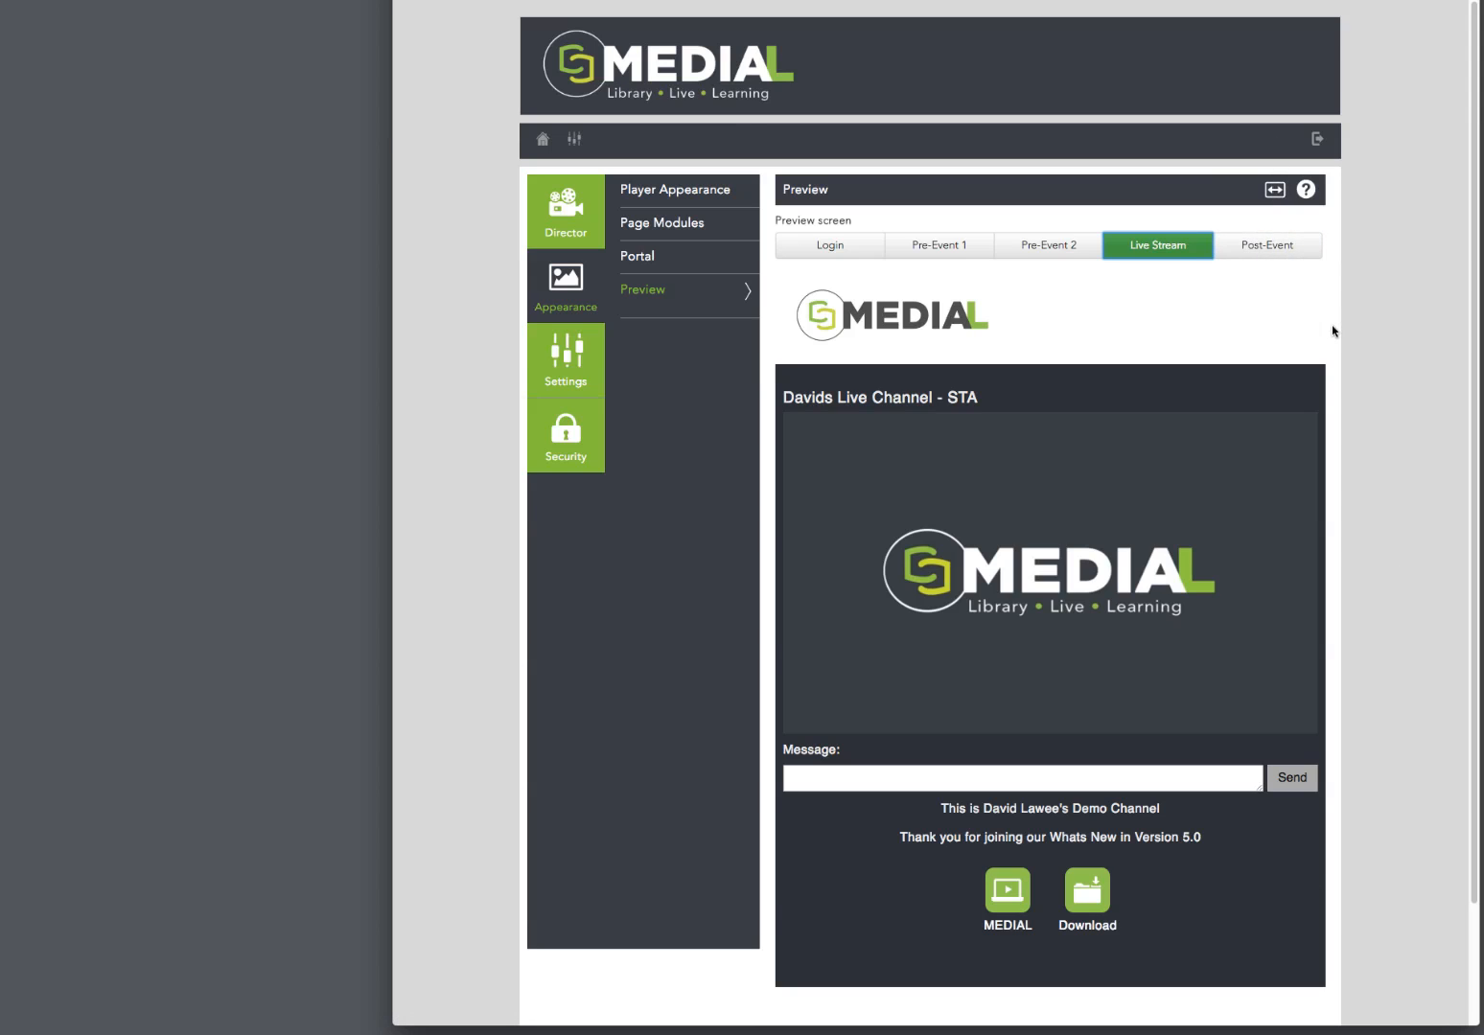
left_click(1275, 193)
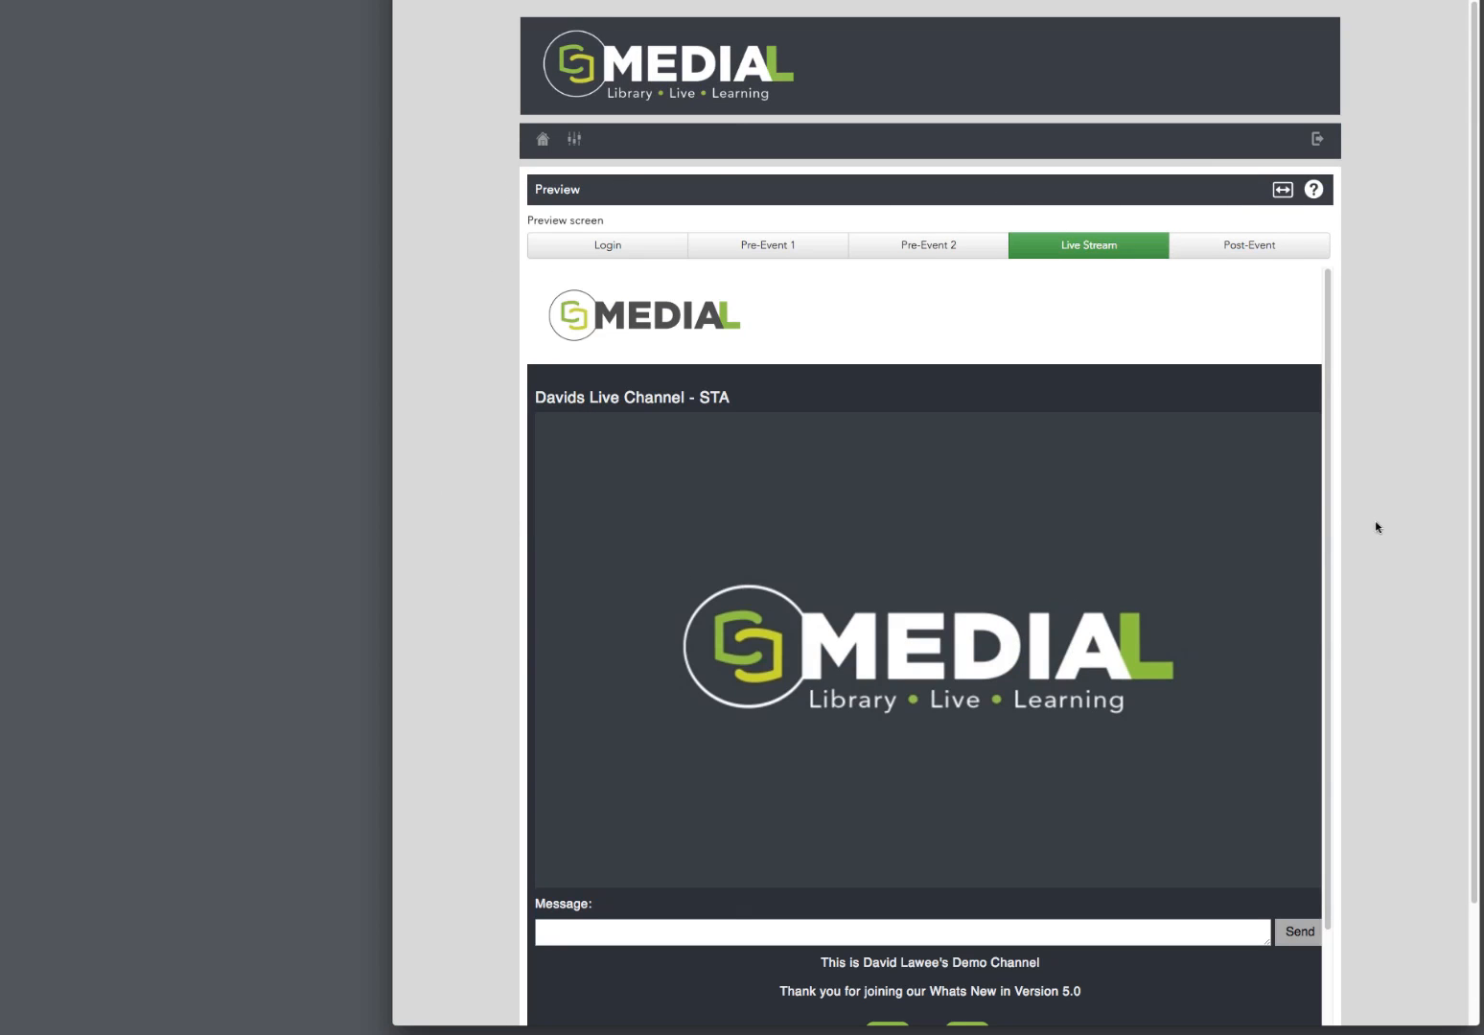
scroll(1402, 478, "down", 2)
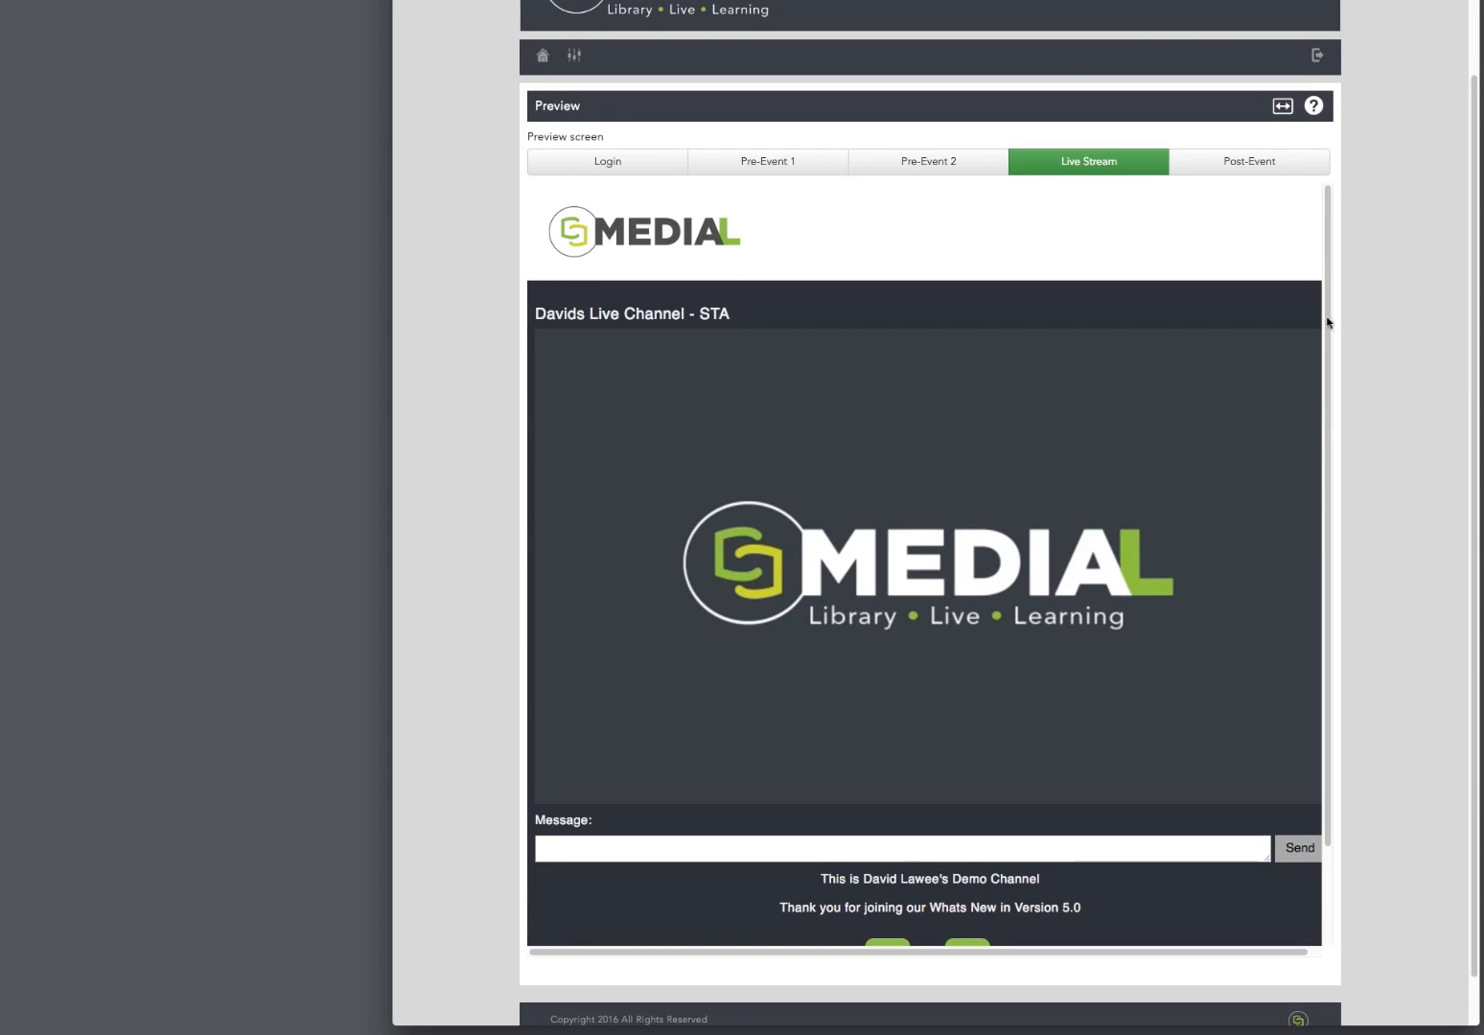
left_click(1283, 106)
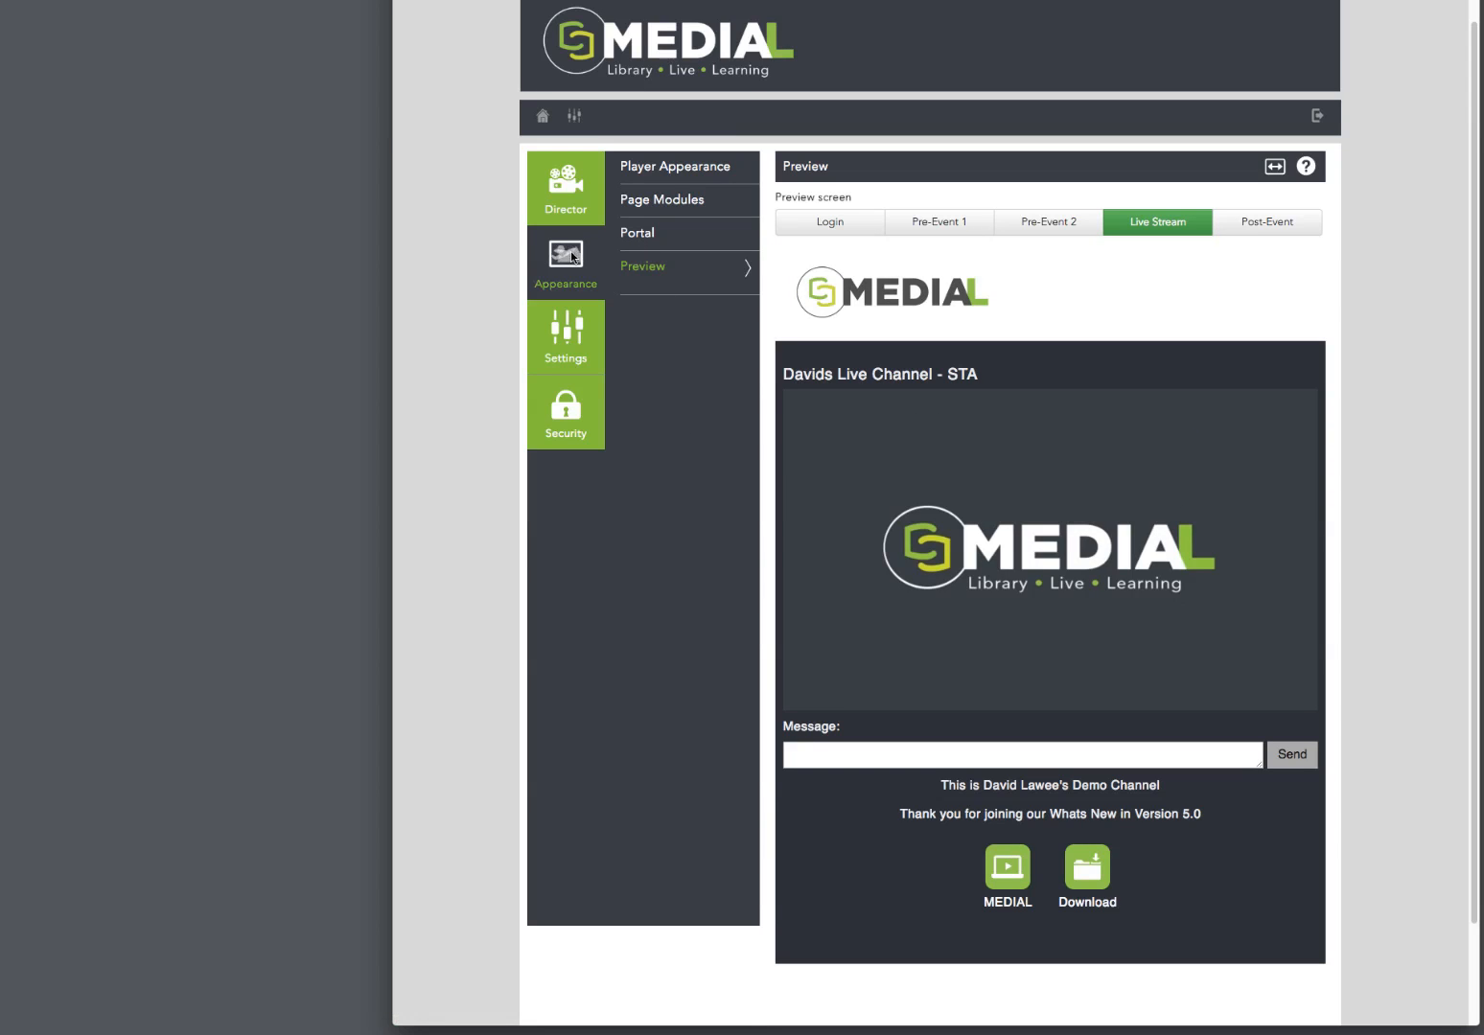
Step: Review the Header 1 page module settings and check the header in the Live Stream preview
left_click(662, 199)
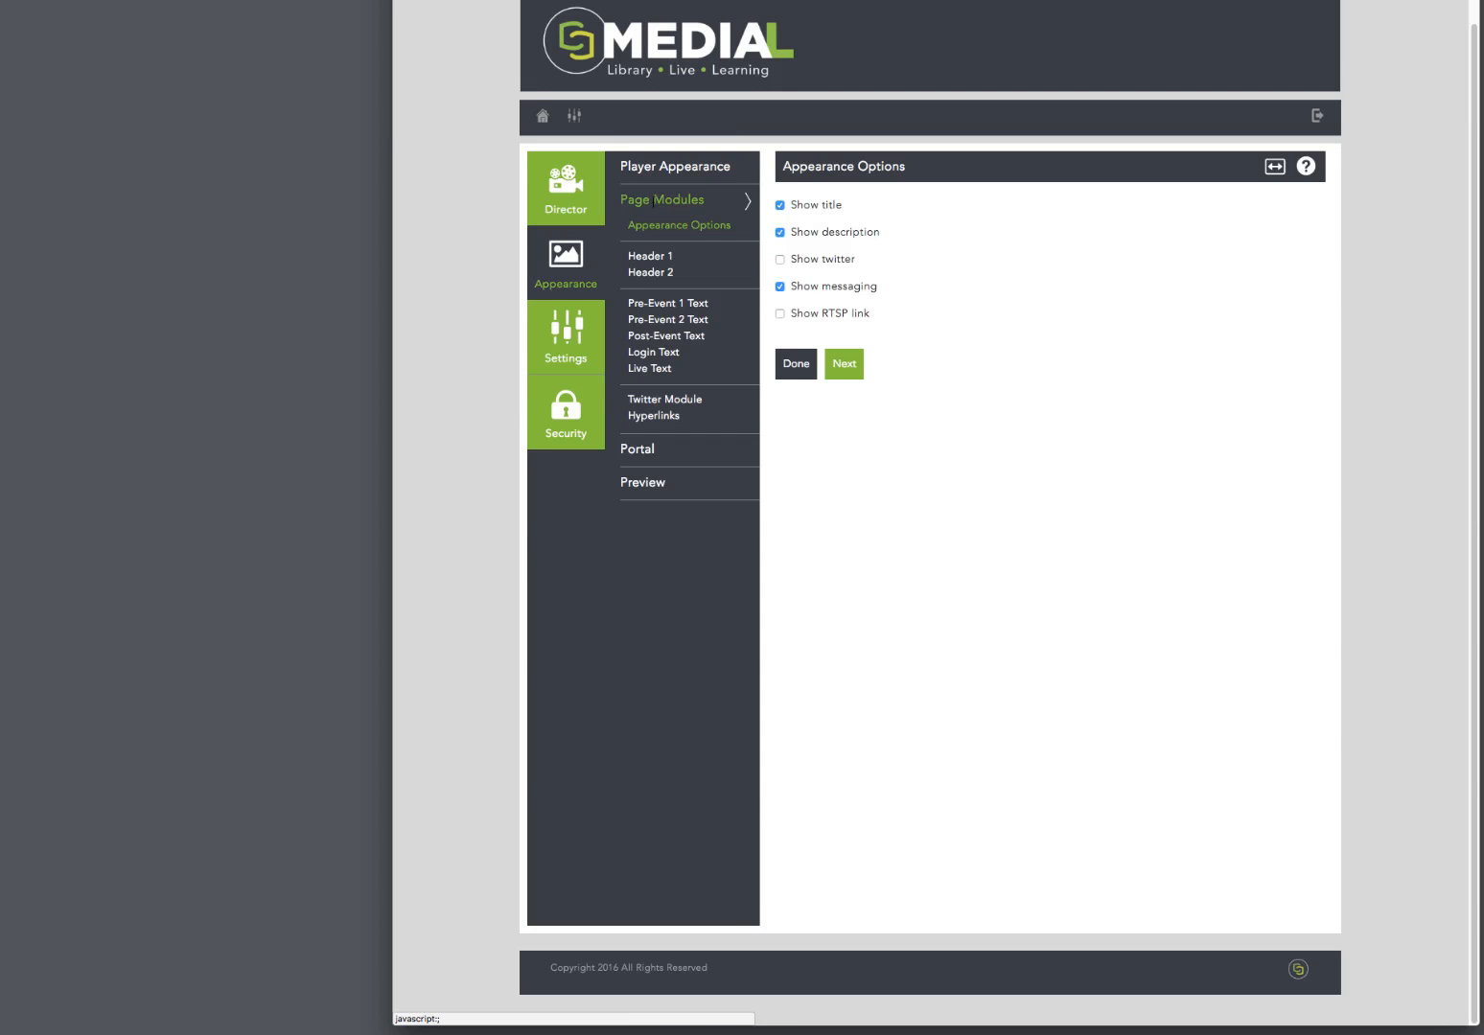
left_click(649, 257)
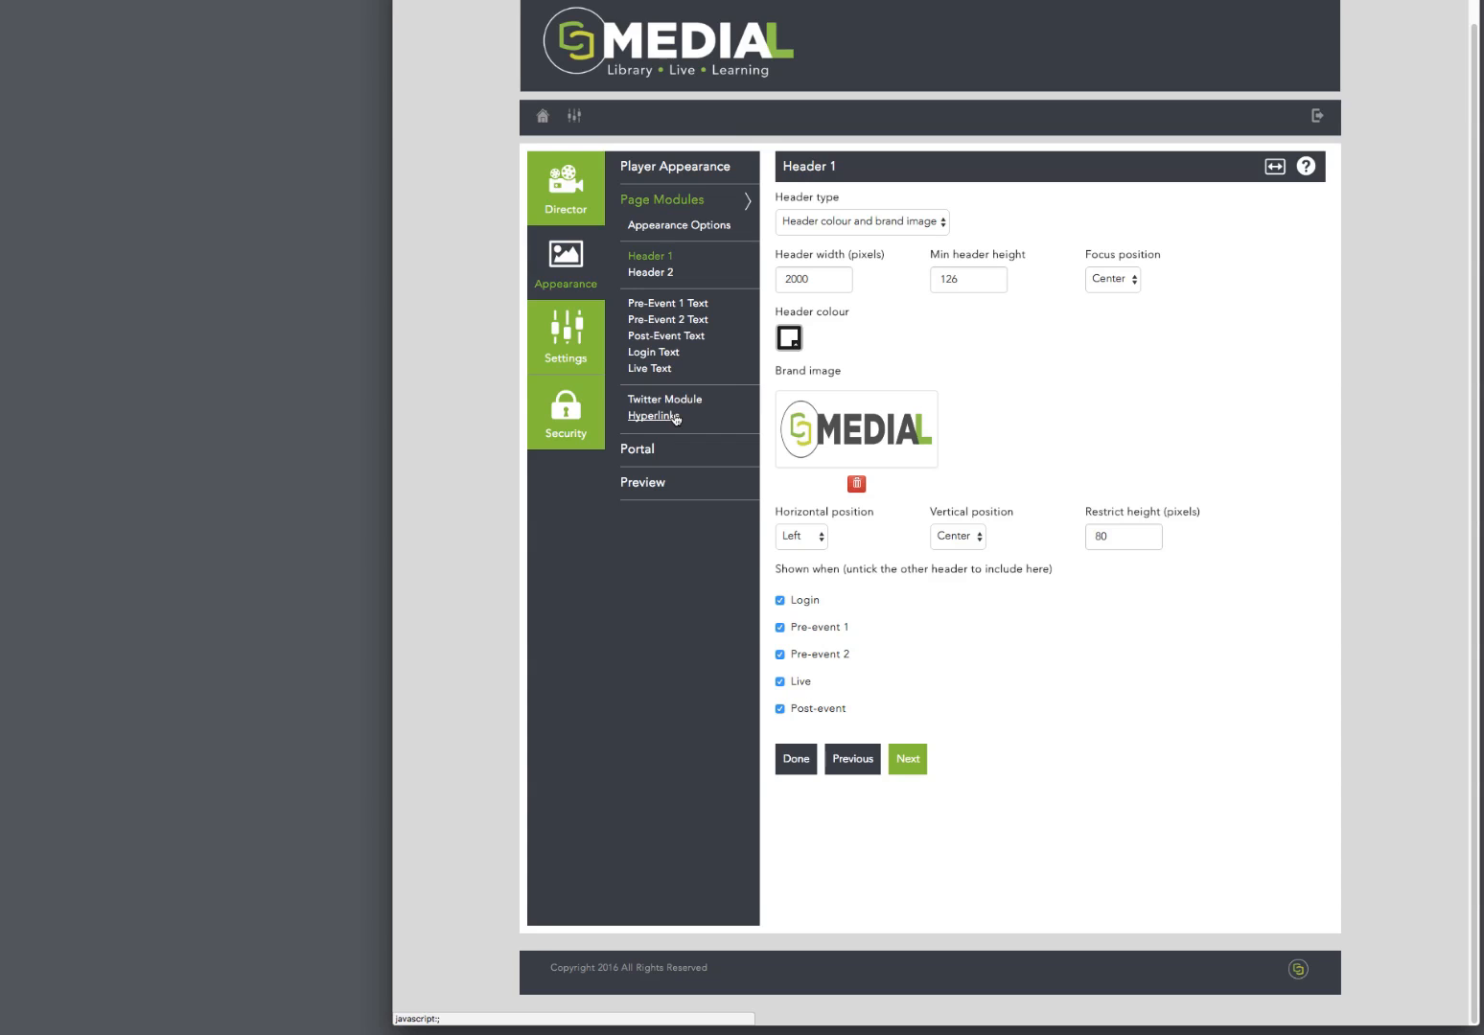
left_click(659, 485)
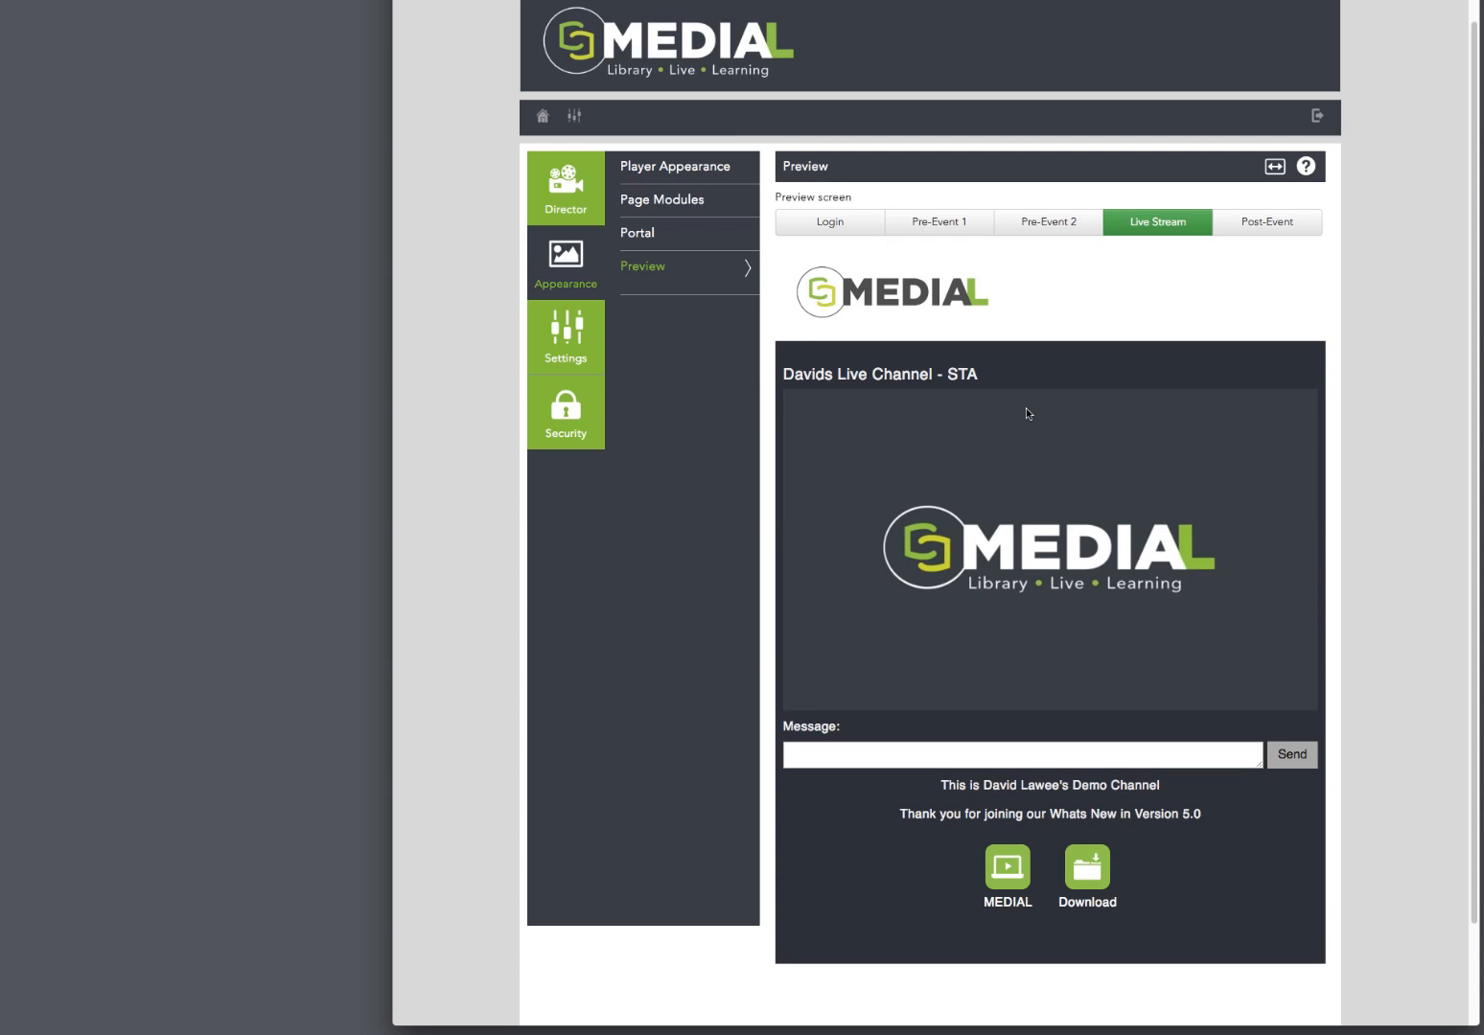
Step: Review the channel's name settings and login types, and set the login type to Login with custom password
left_click(564, 332)
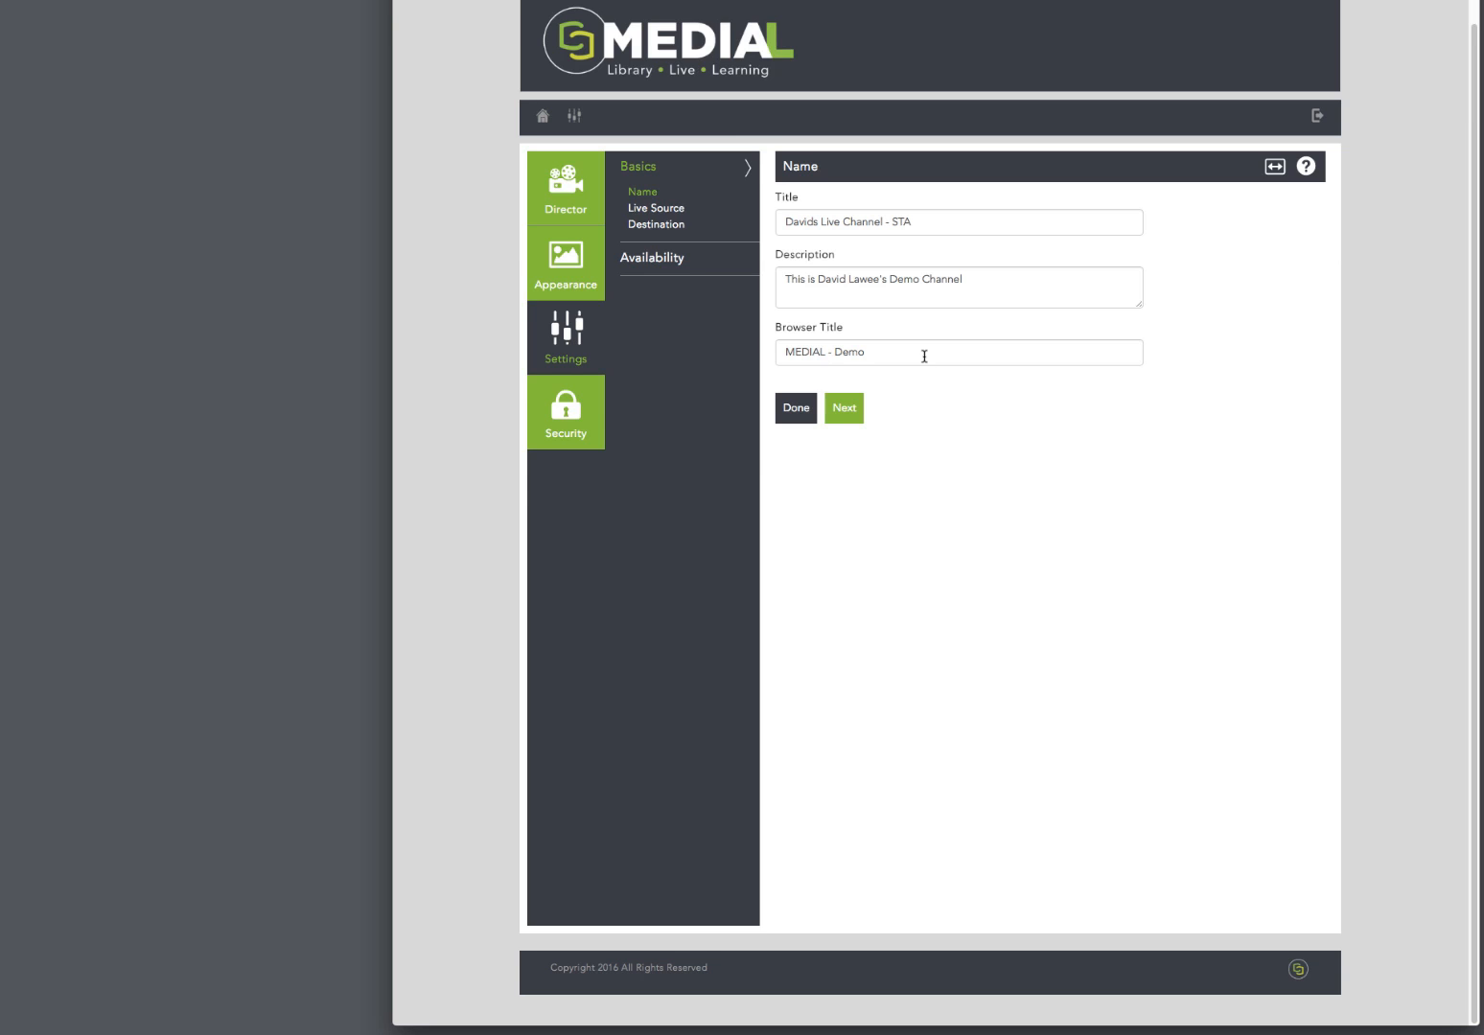
left_click(568, 412)
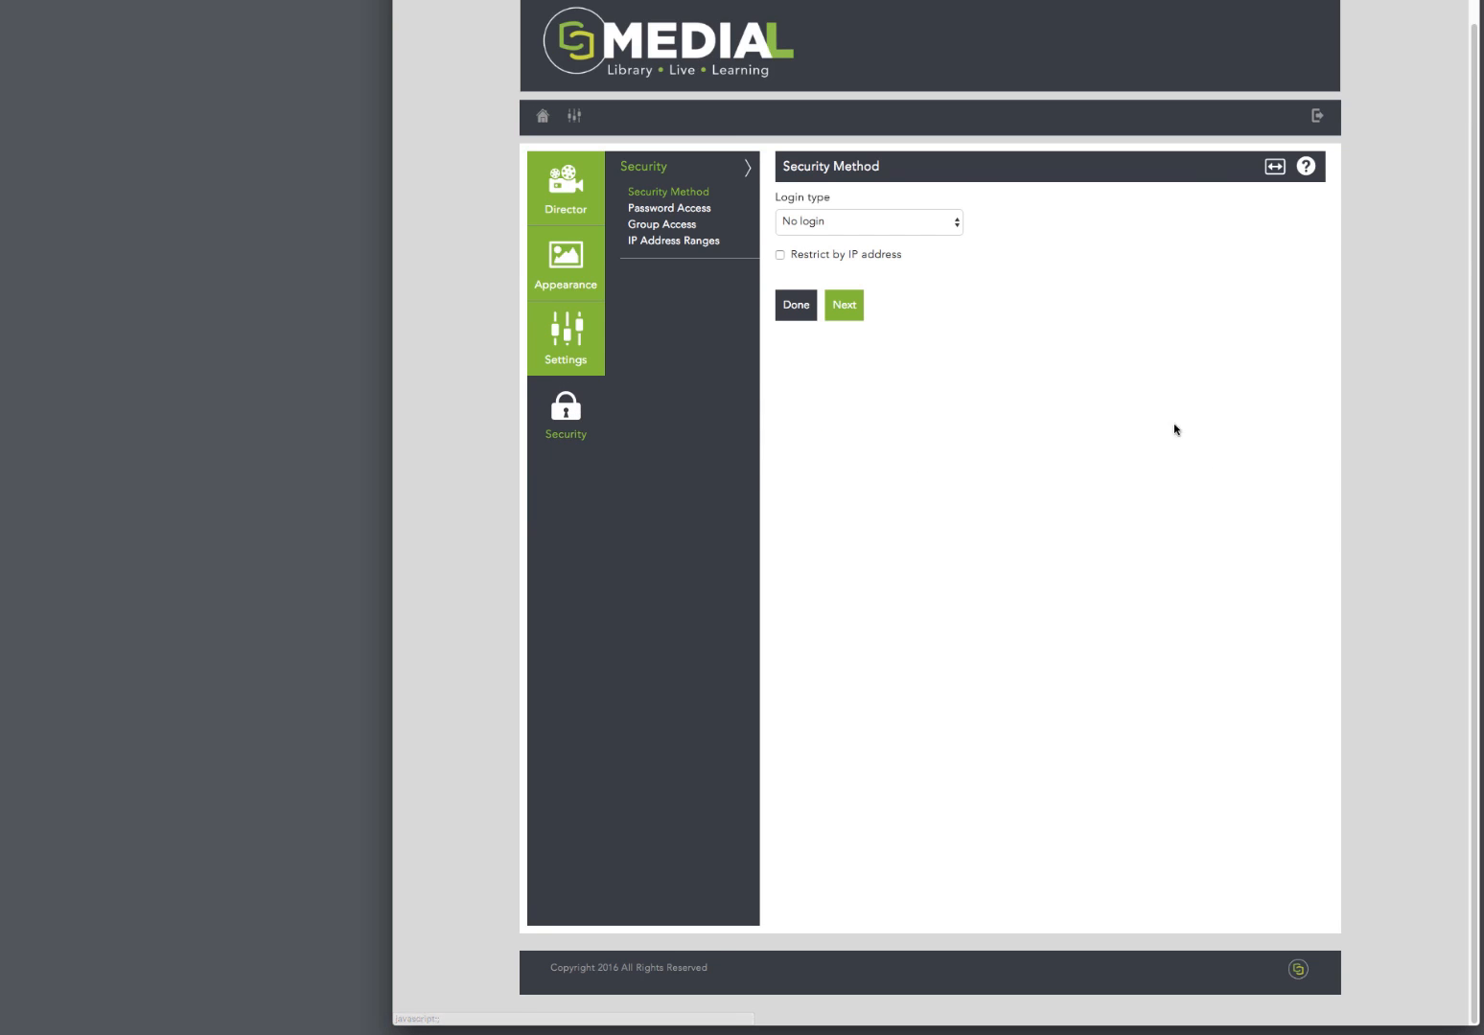
left_click(960, 228)
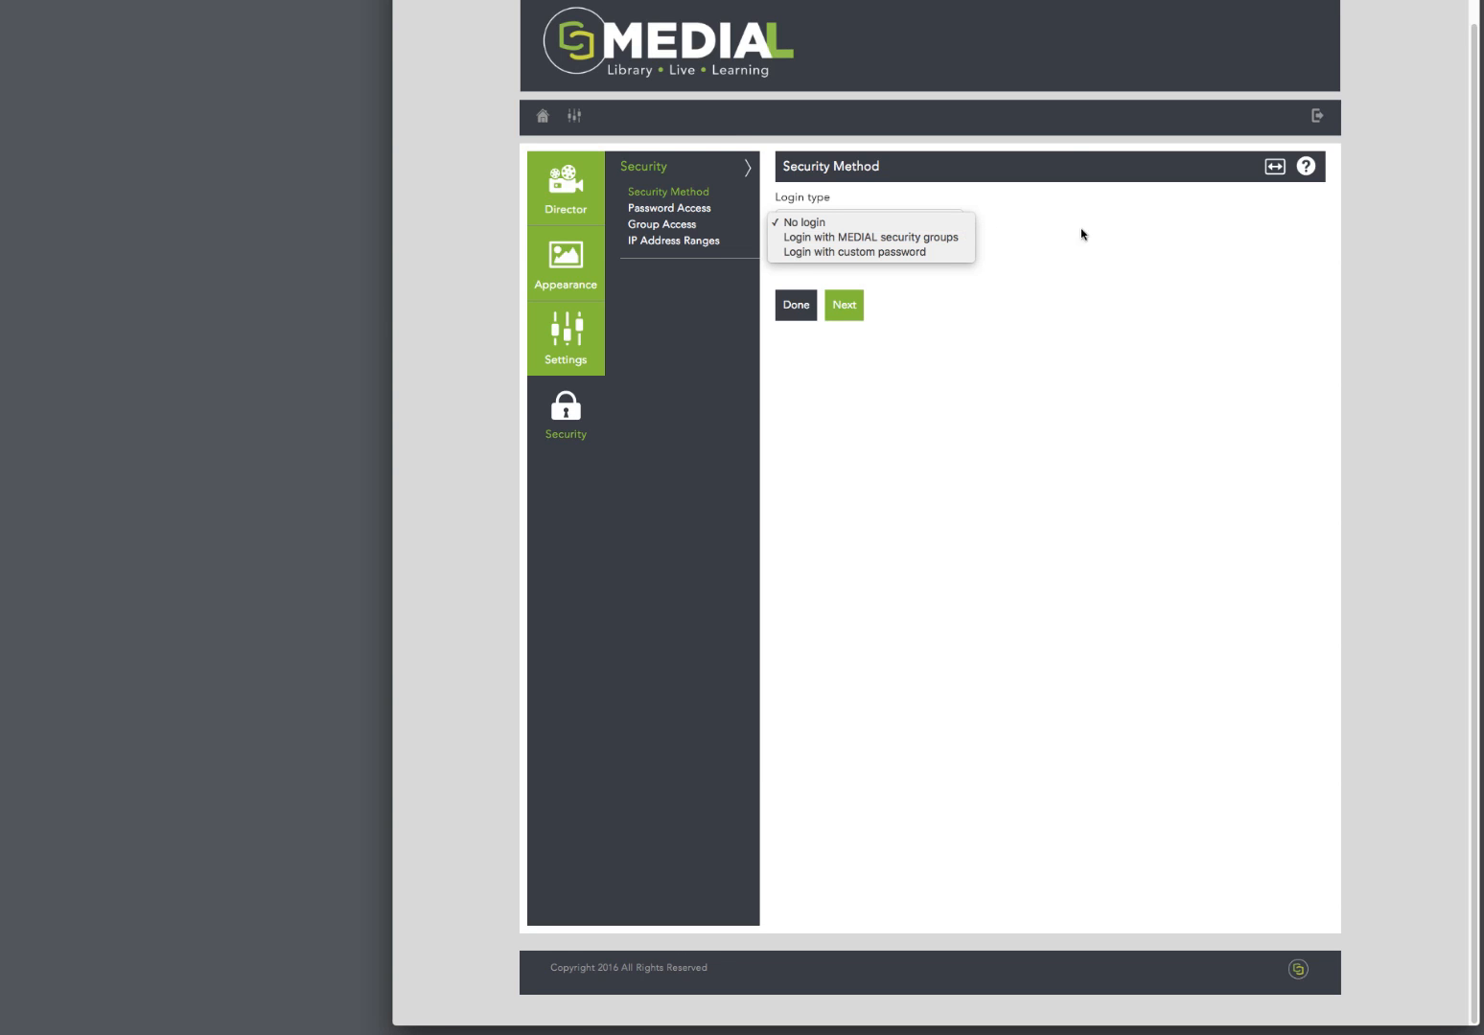
left_click(1122, 234)
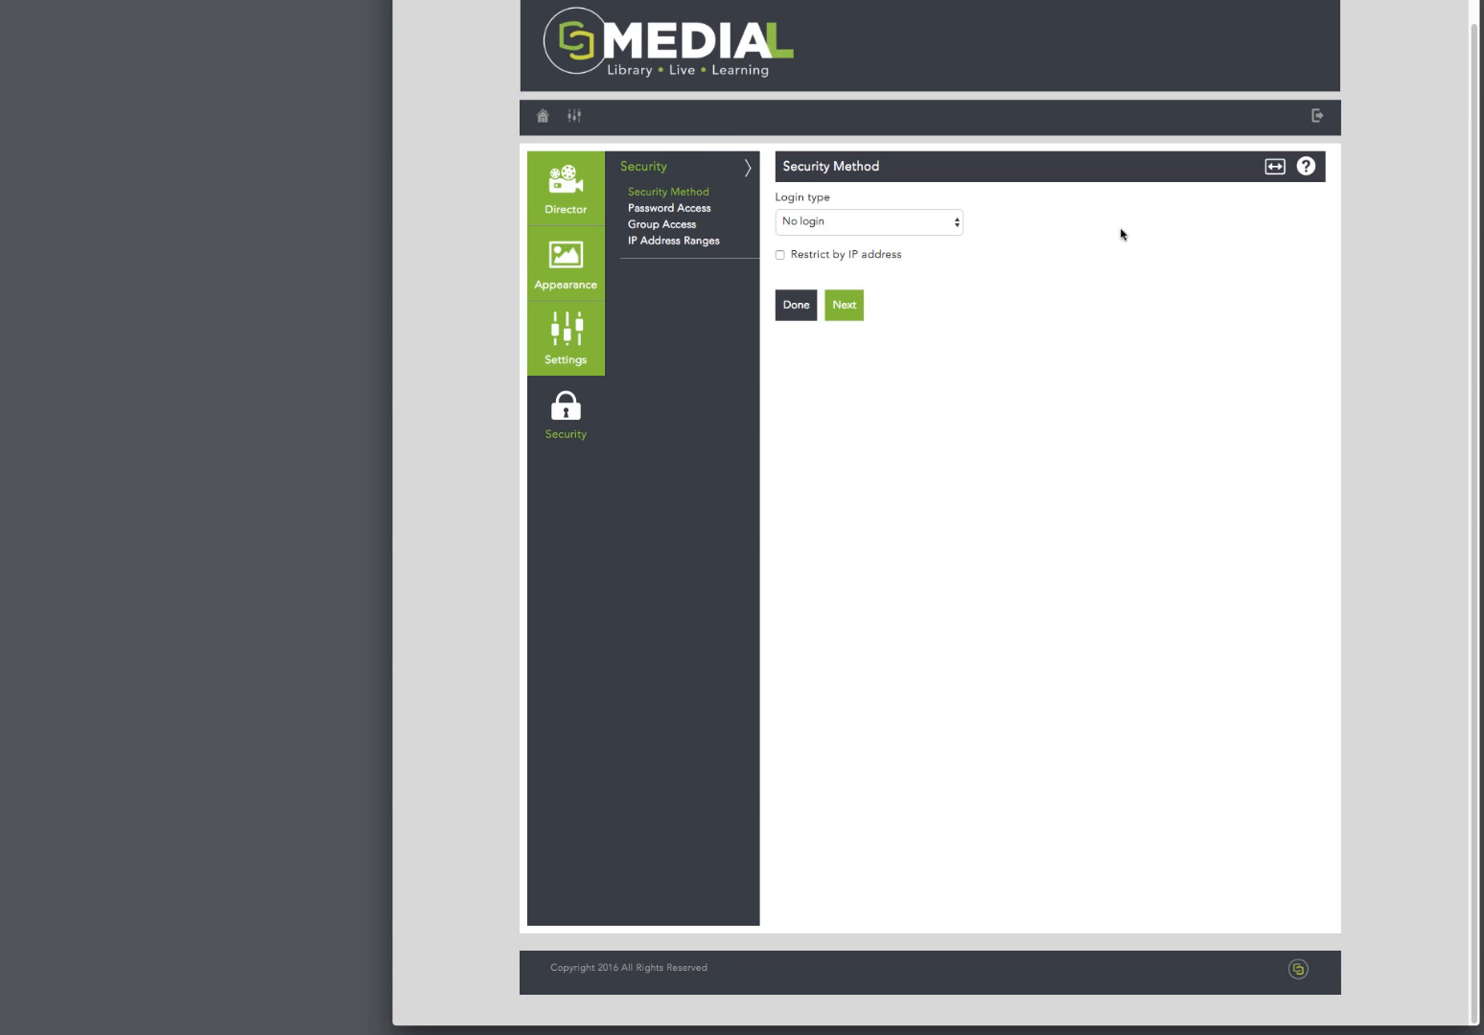
left_click(933, 226)
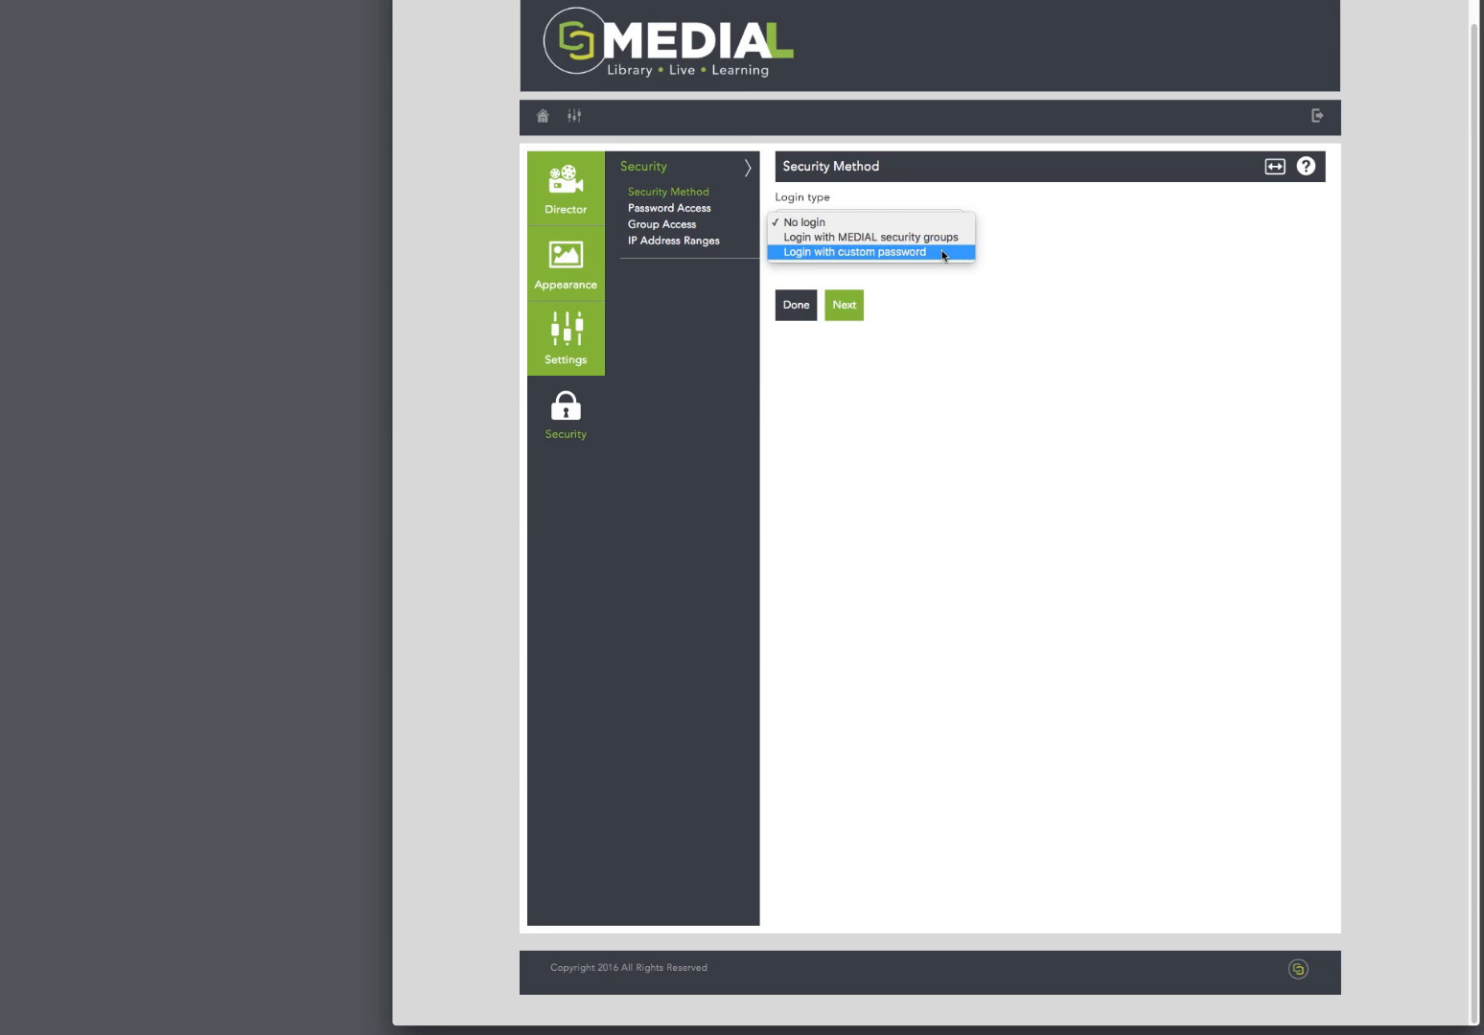
left_click(946, 254)
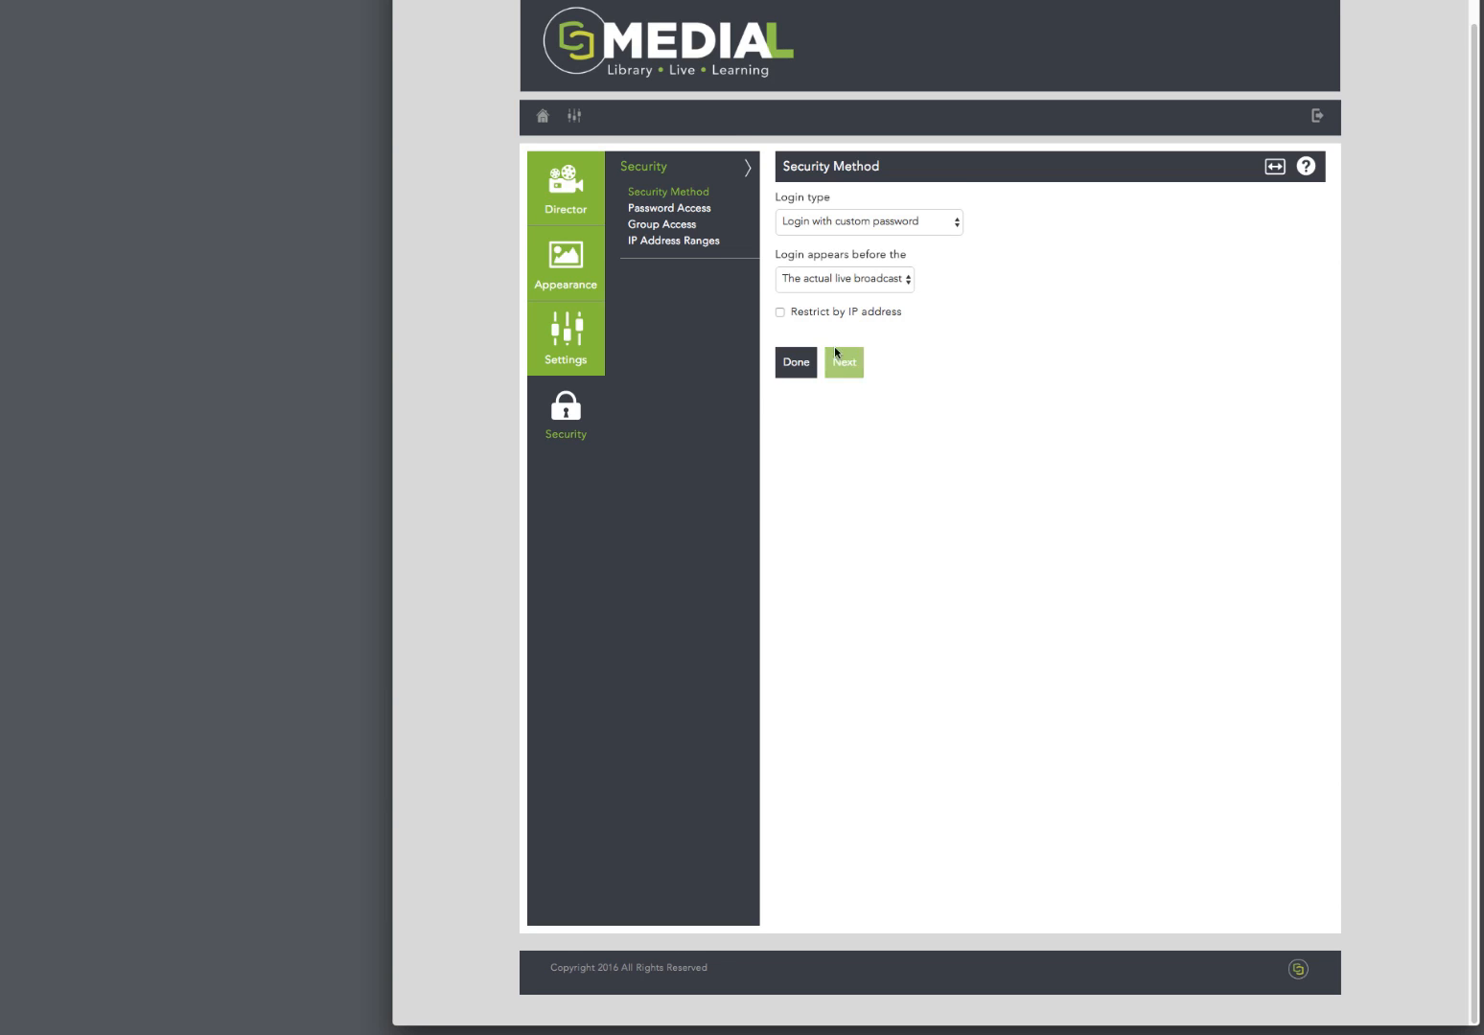
Step: Open the channel's Live Source settings and show the encoder choices for sharing the channel settings
left_click(566, 337)
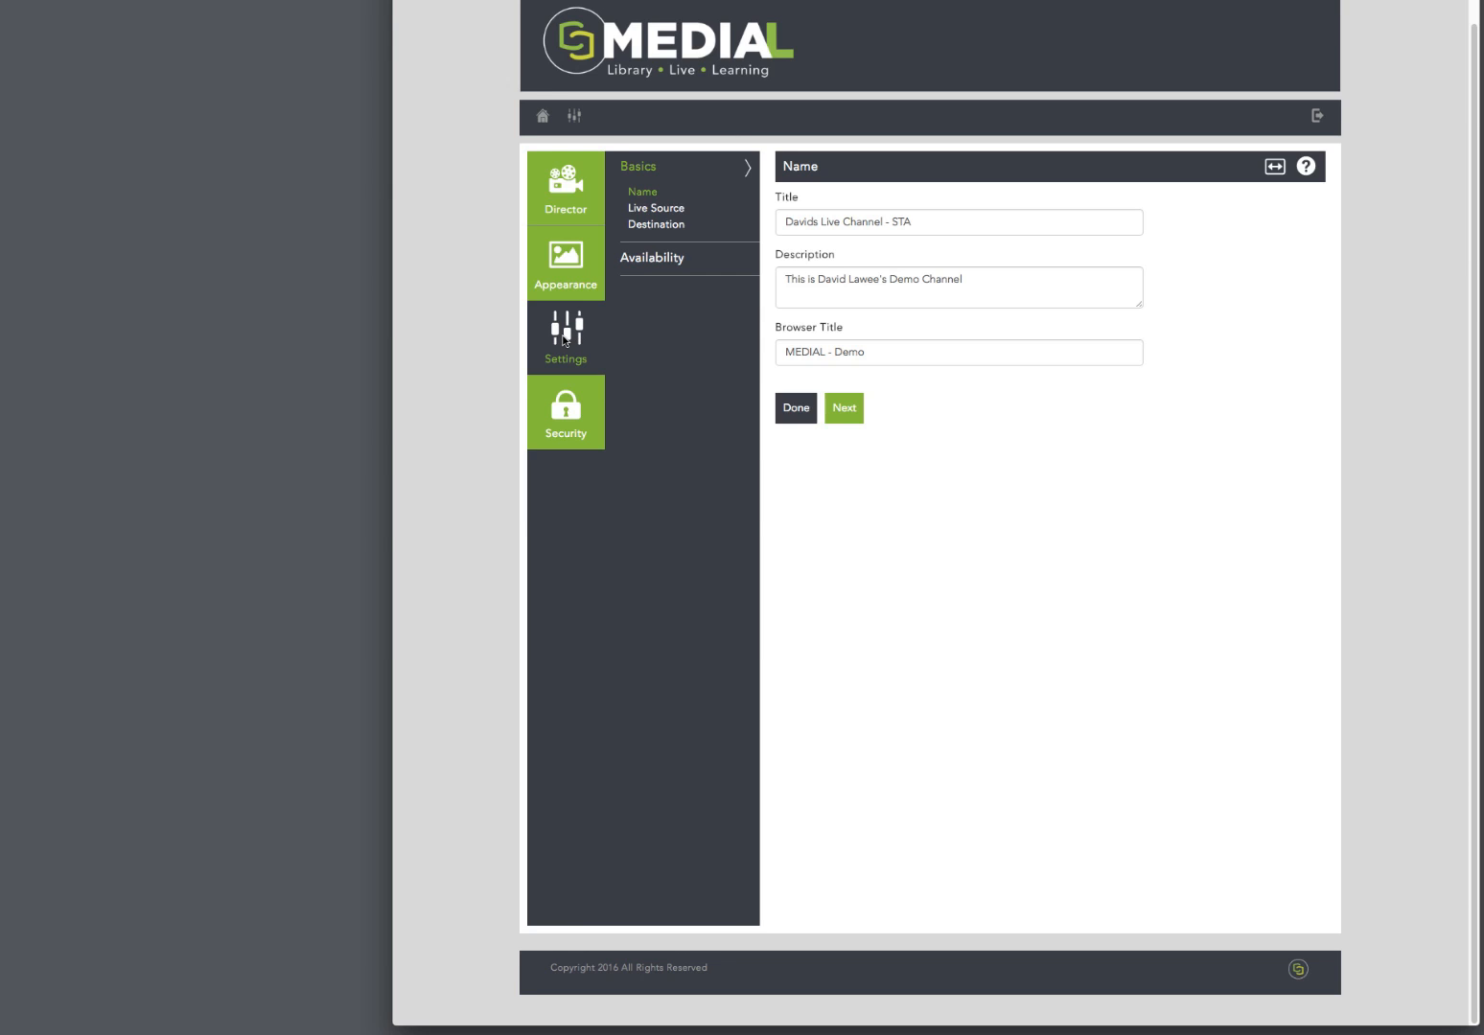
left_click(676, 207)
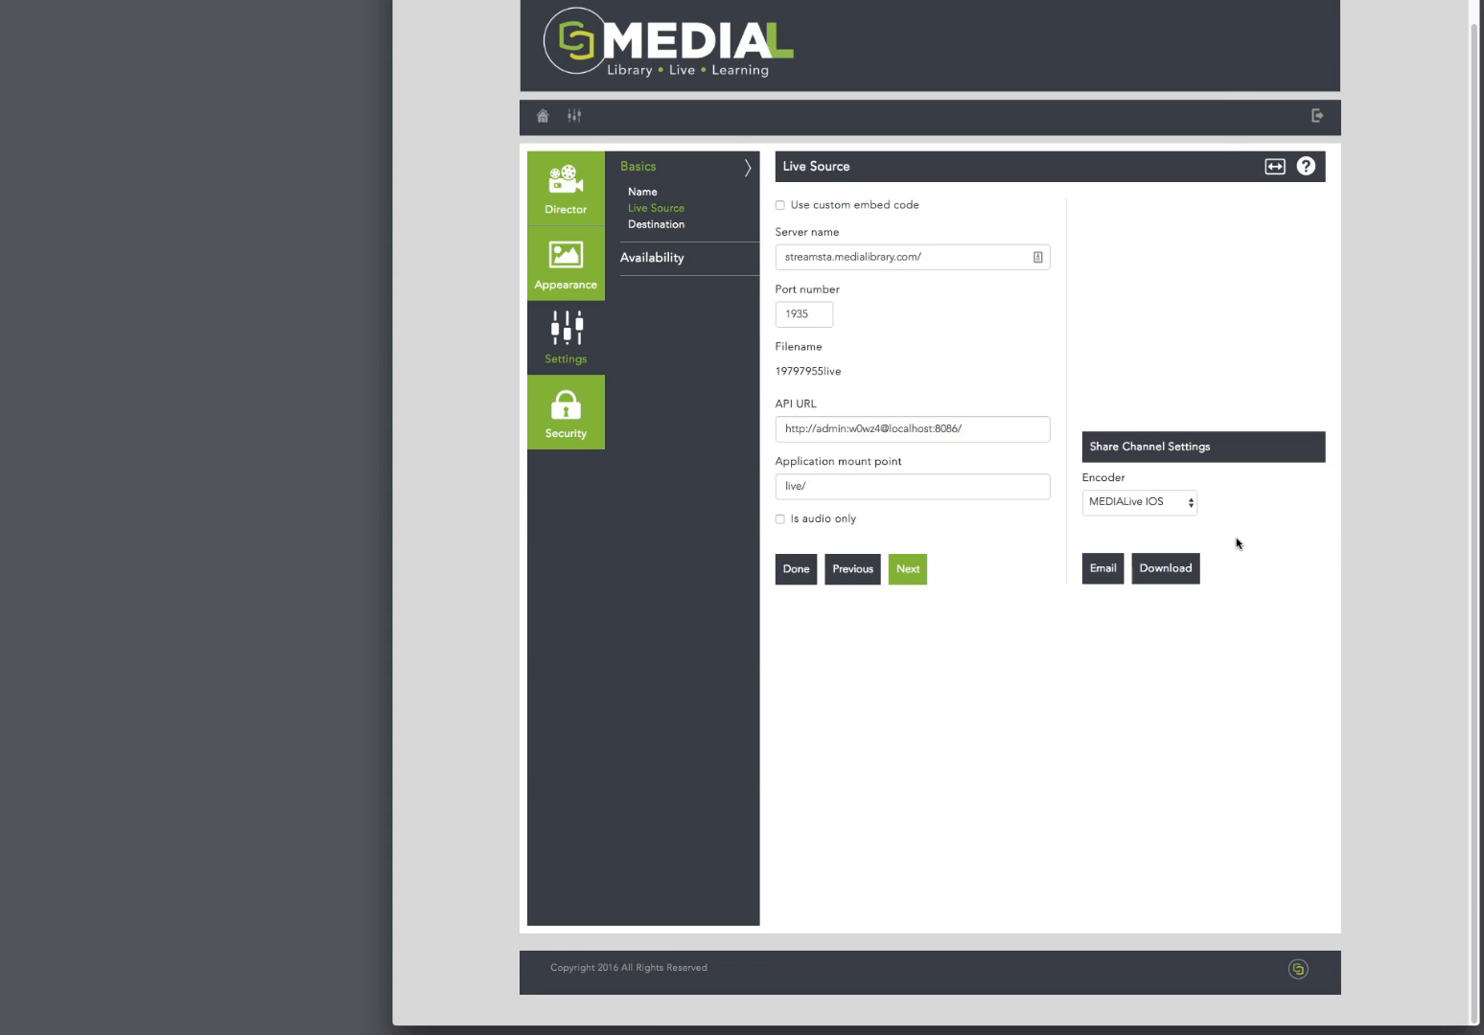
left_click(1192, 508)
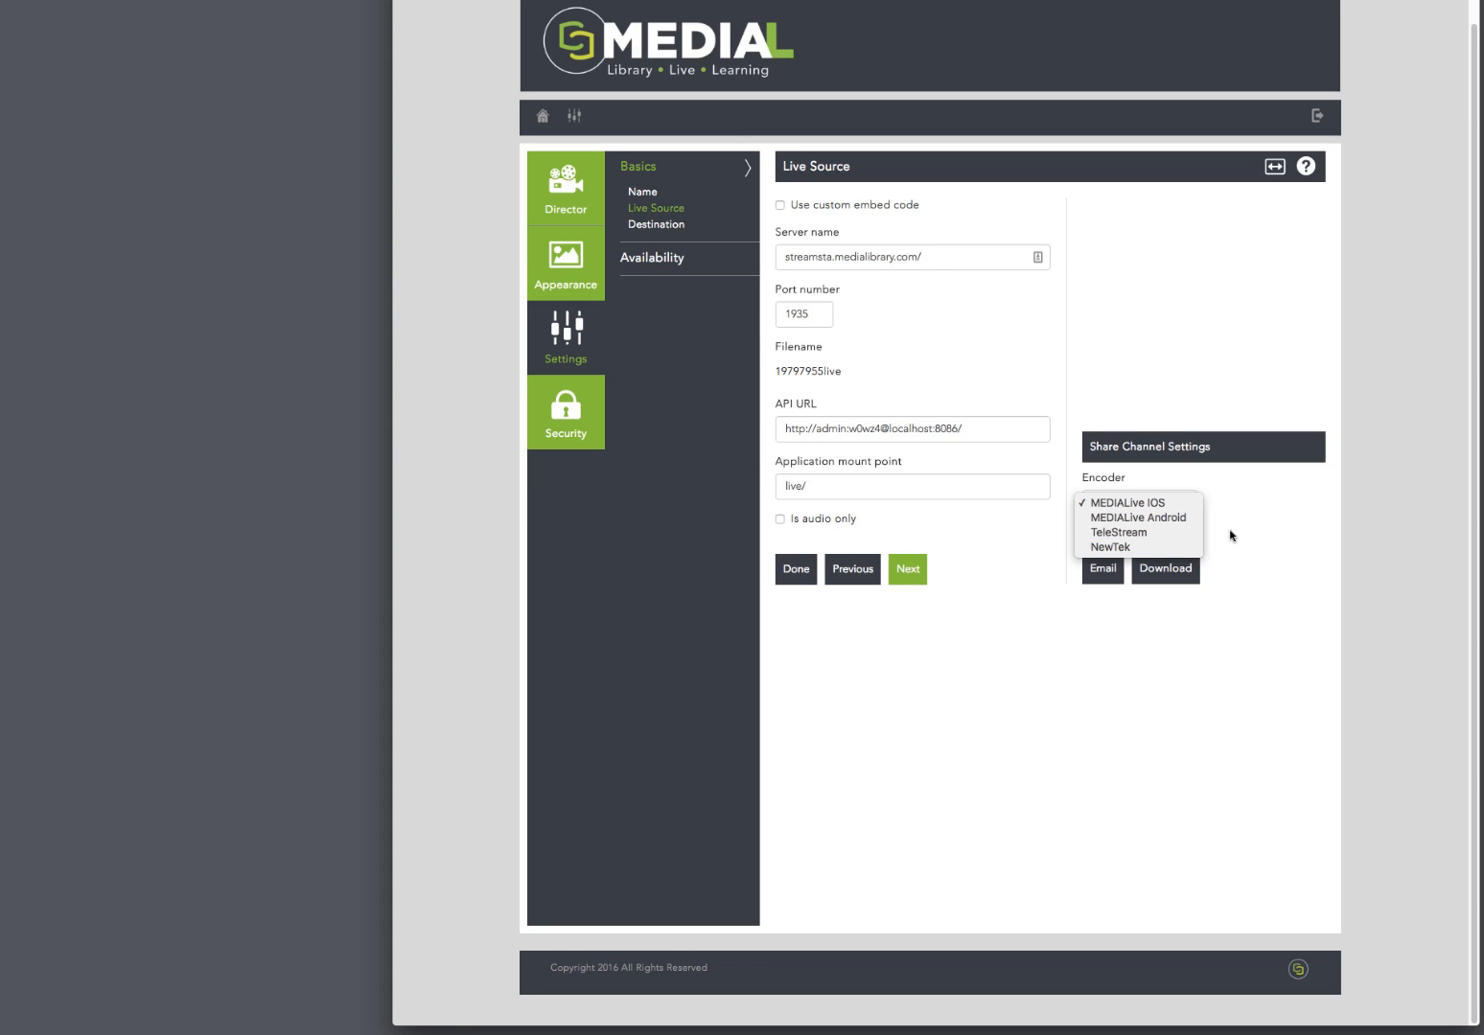
Step: Close the encoder list, play the broadcast in the channel's Live Stream preview and place the phone's camera window beside it for comparison
left_click(1268, 519)
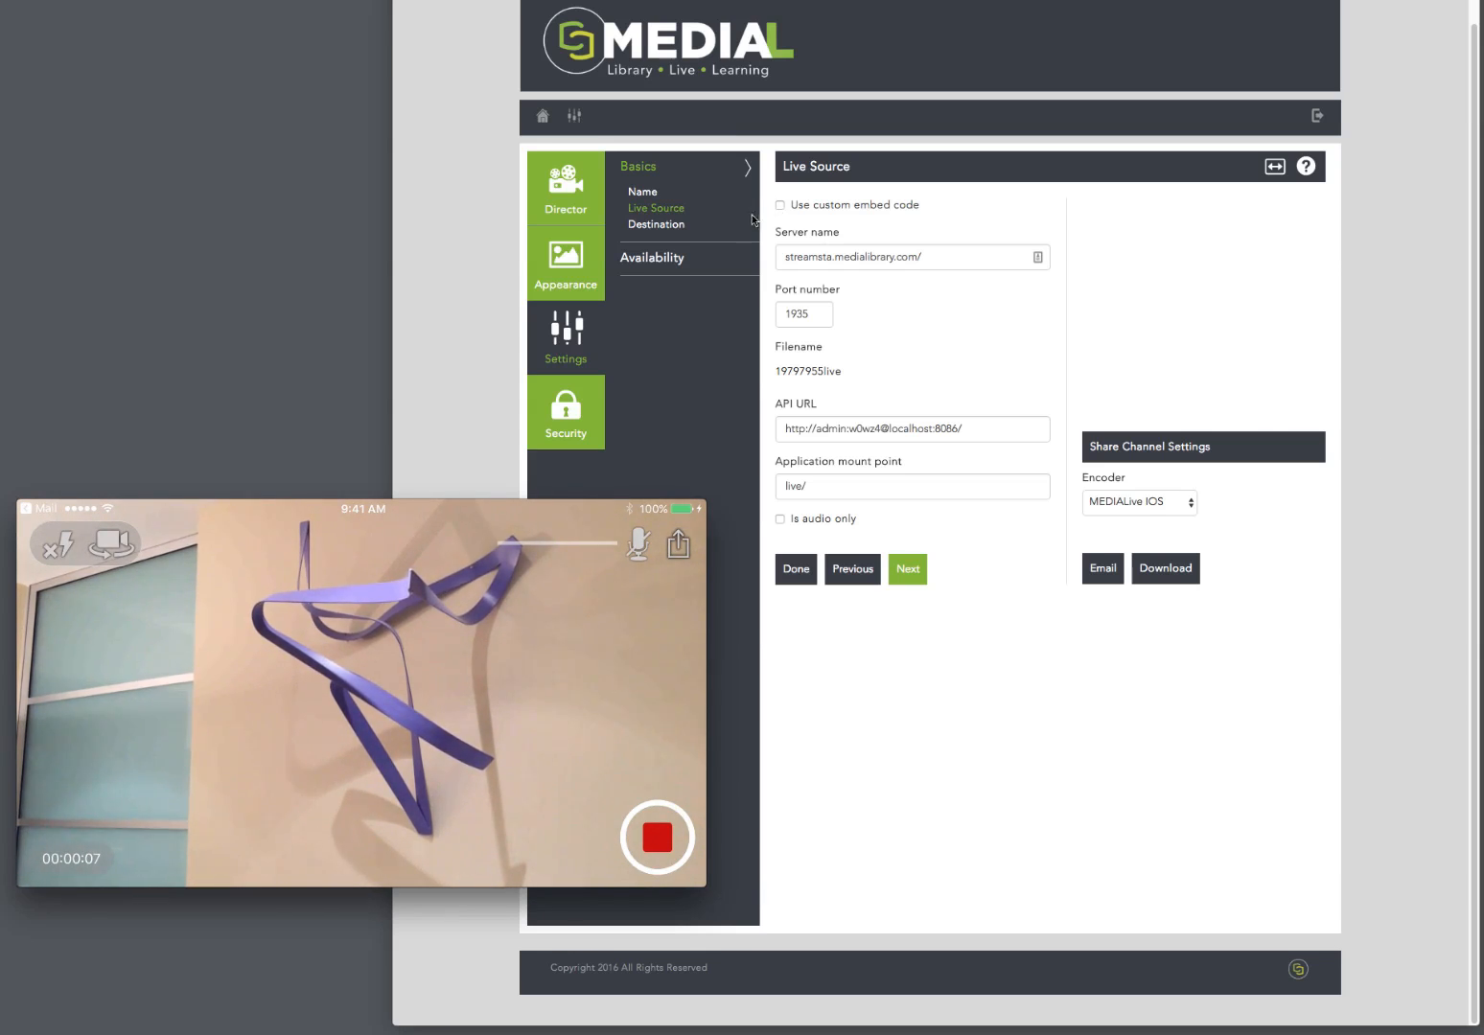
left_click(564, 198)
left_click(563, 199)
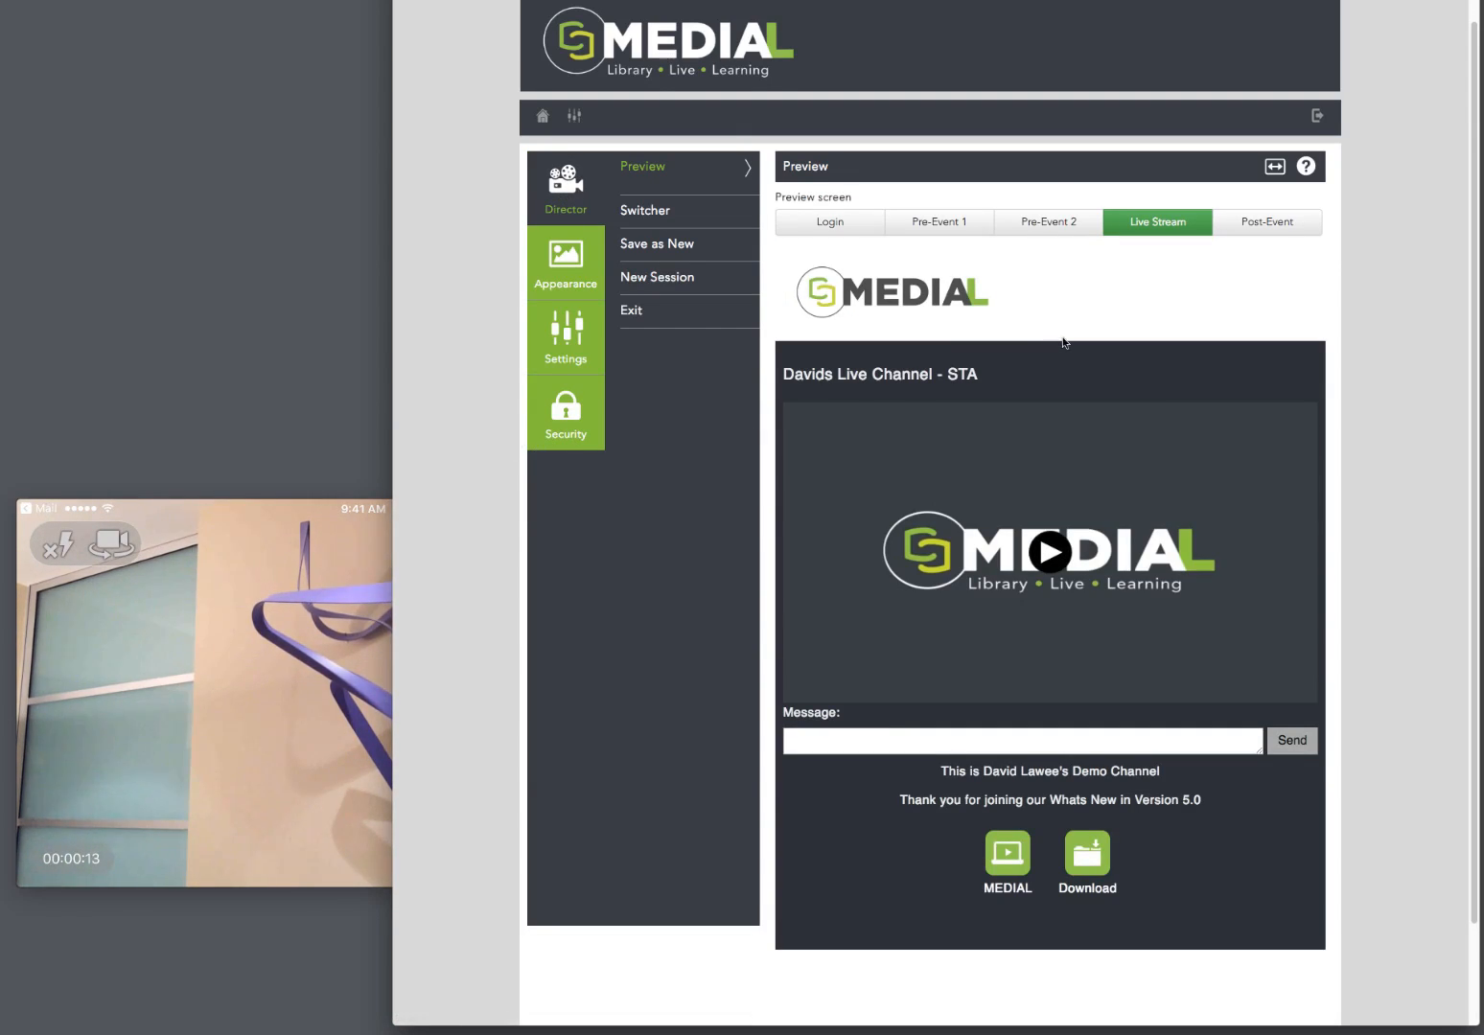
left_click(1051, 554)
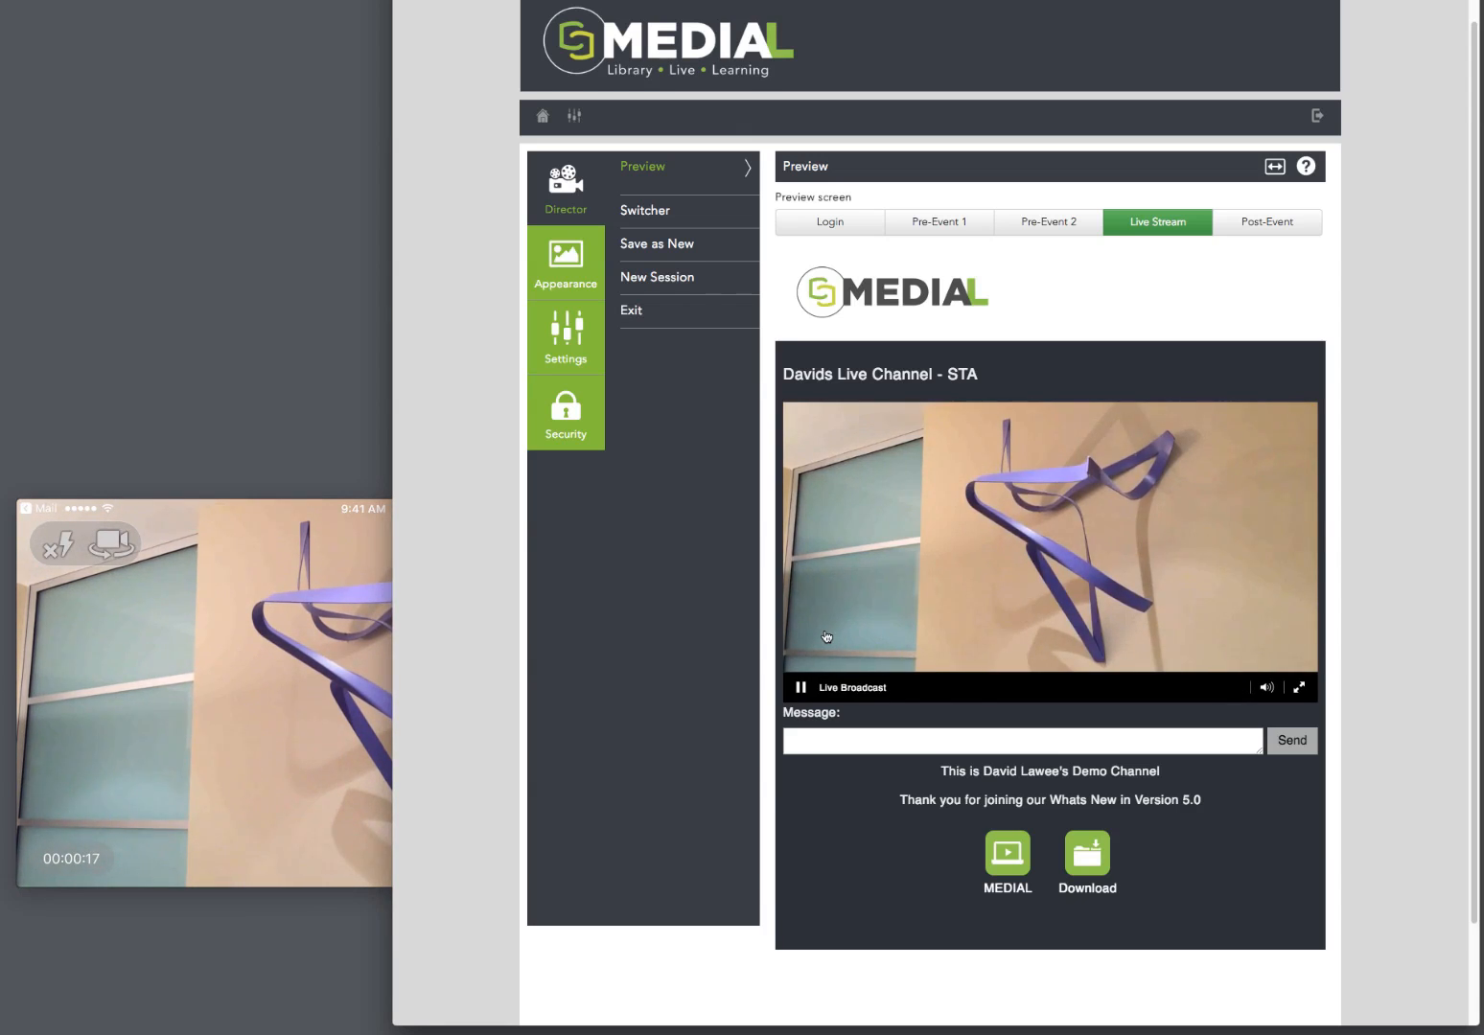
left_click(309, 509)
left_click_drag(308, 509, 354, 492)
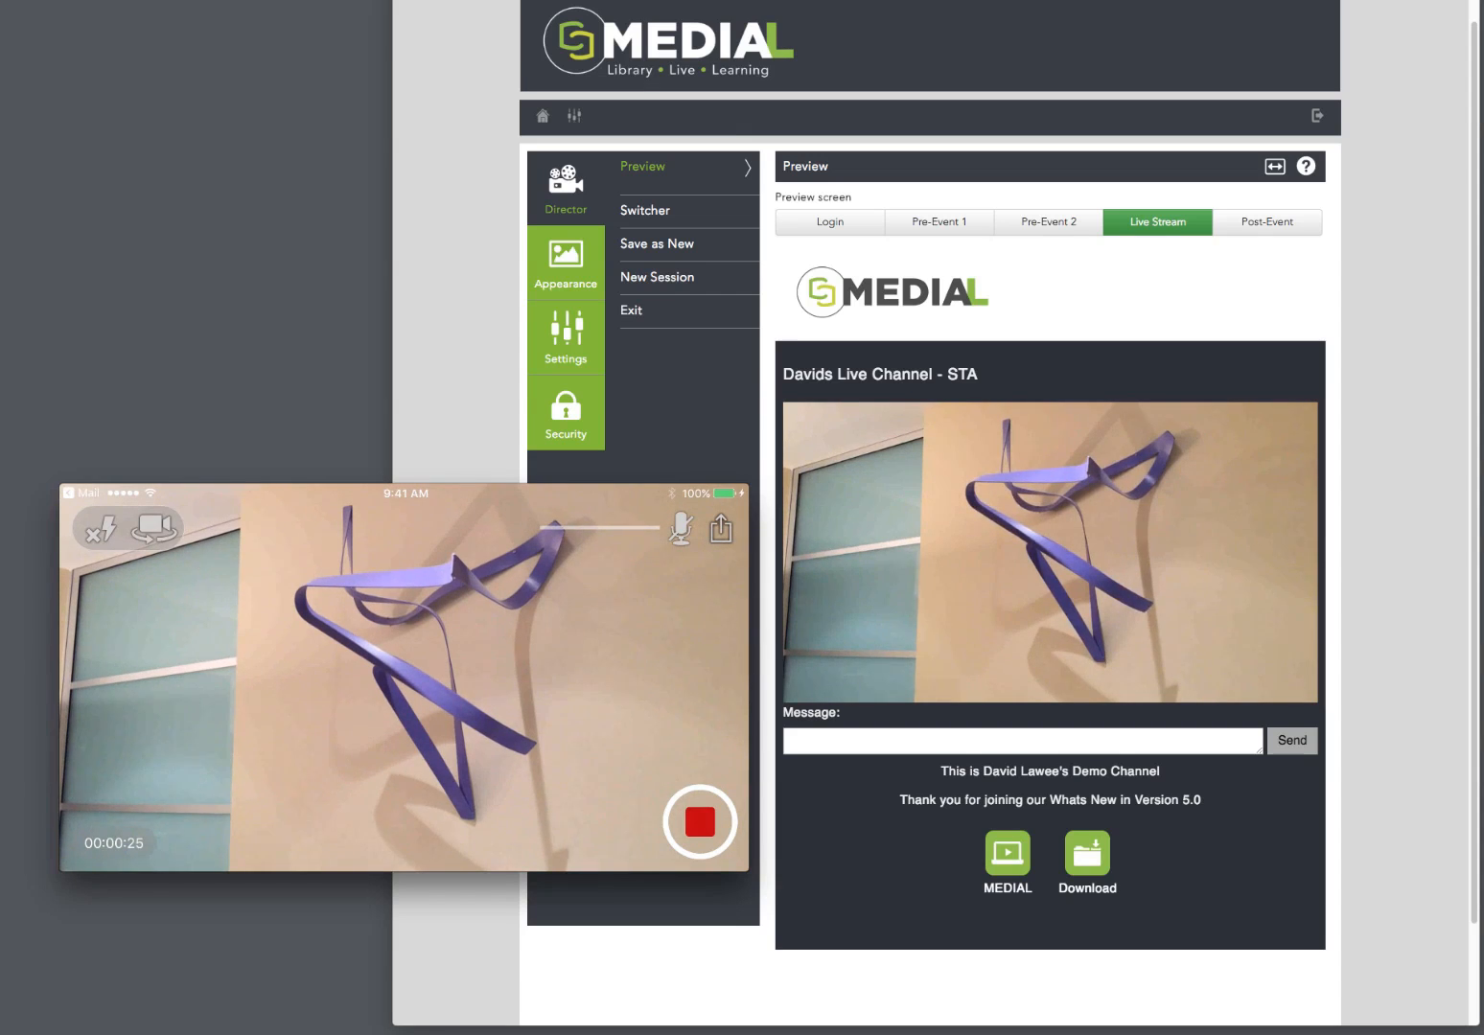
Step: Use the Switcher to set the channel's live state to Live Stream and check the result on the viewer page
left_click(651, 213)
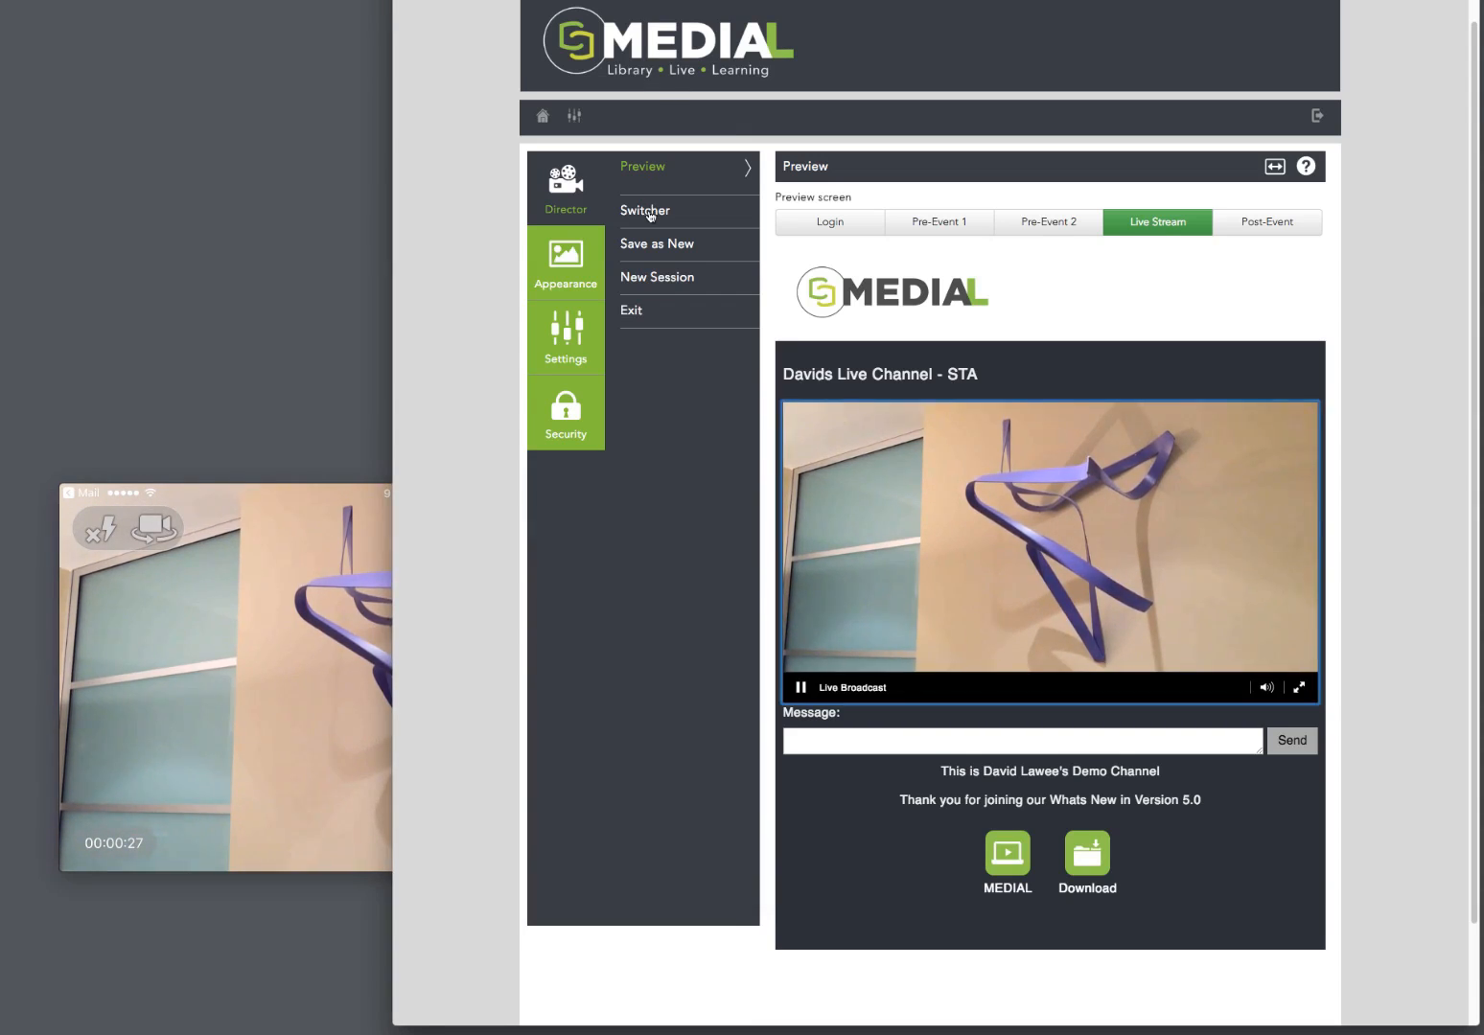
left_click(650, 213)
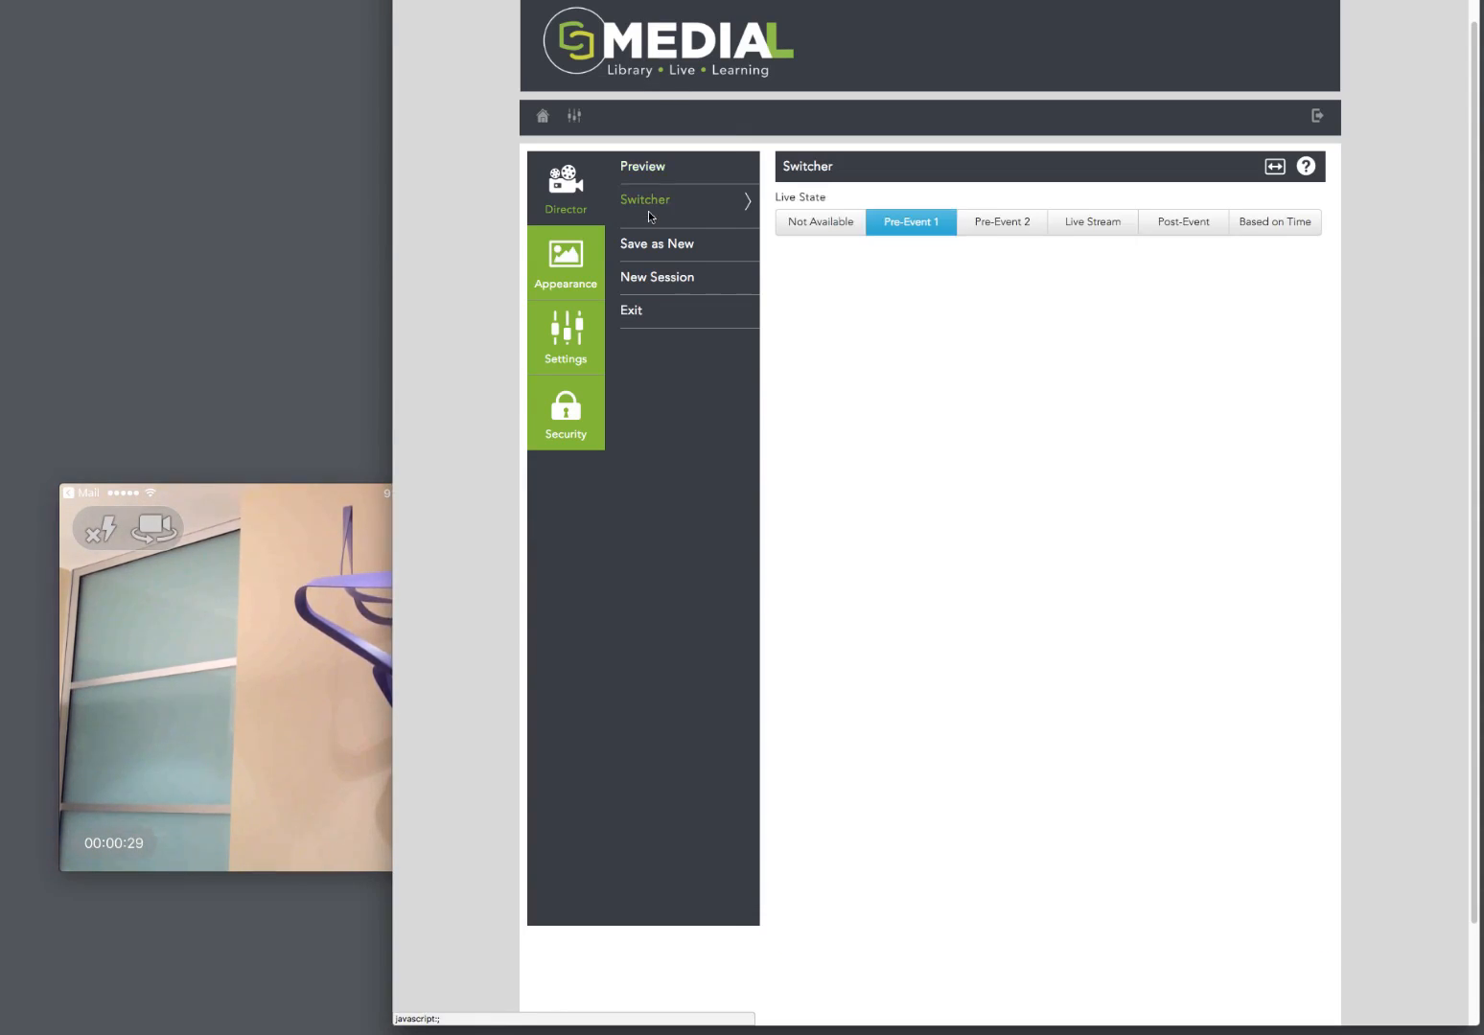
left_click(1108, 232)
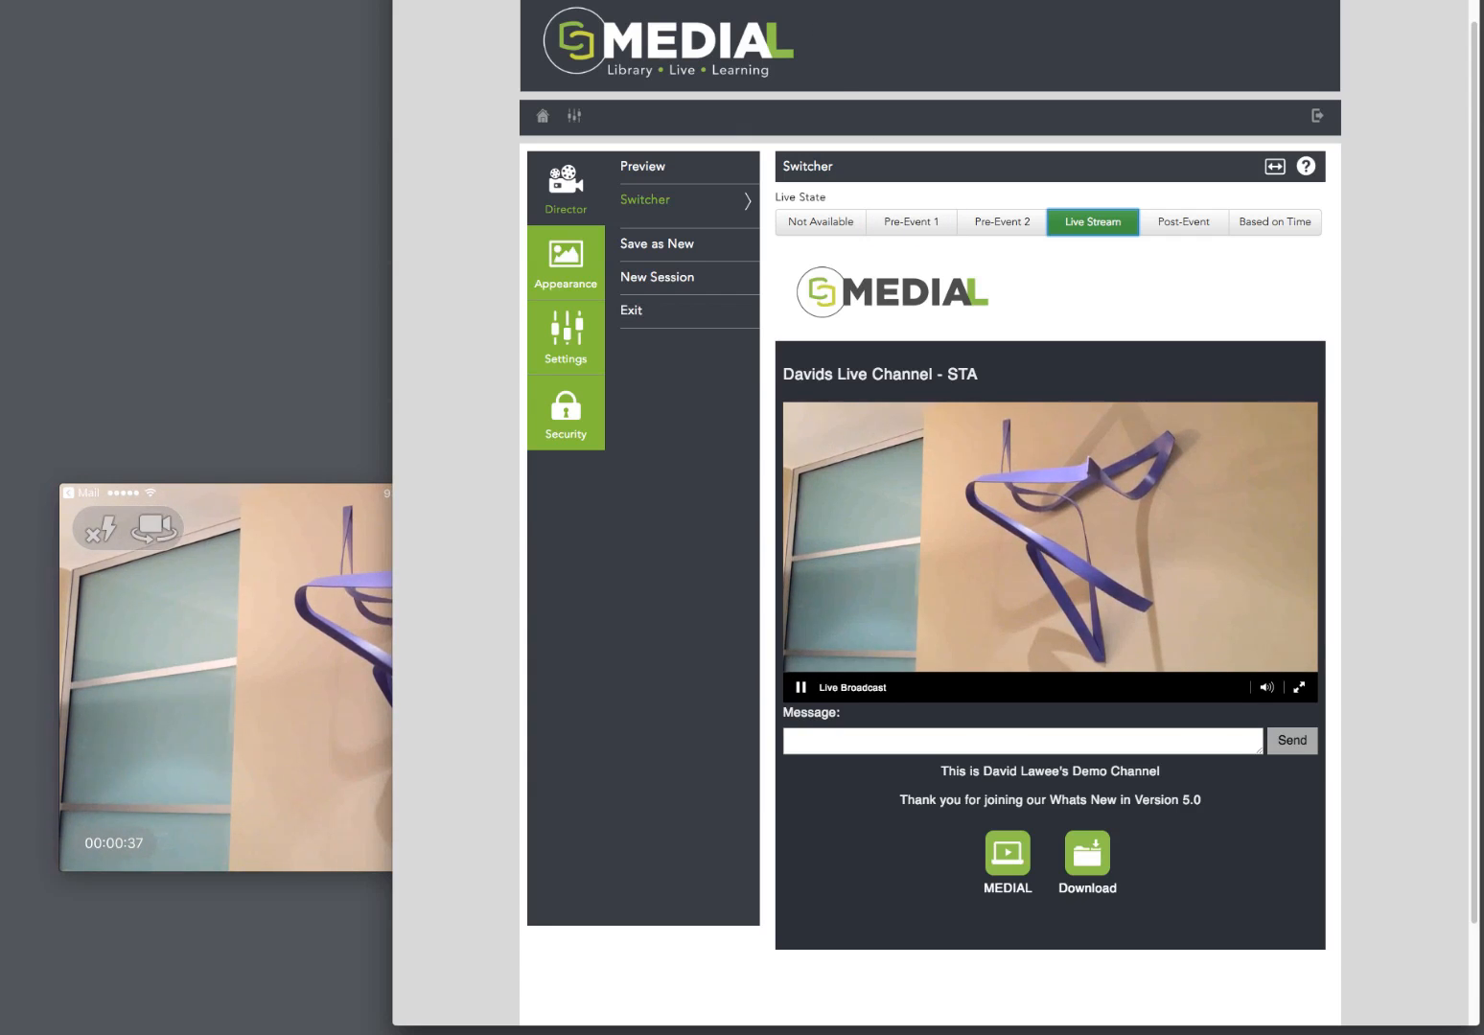
key("ctrl+Tab")
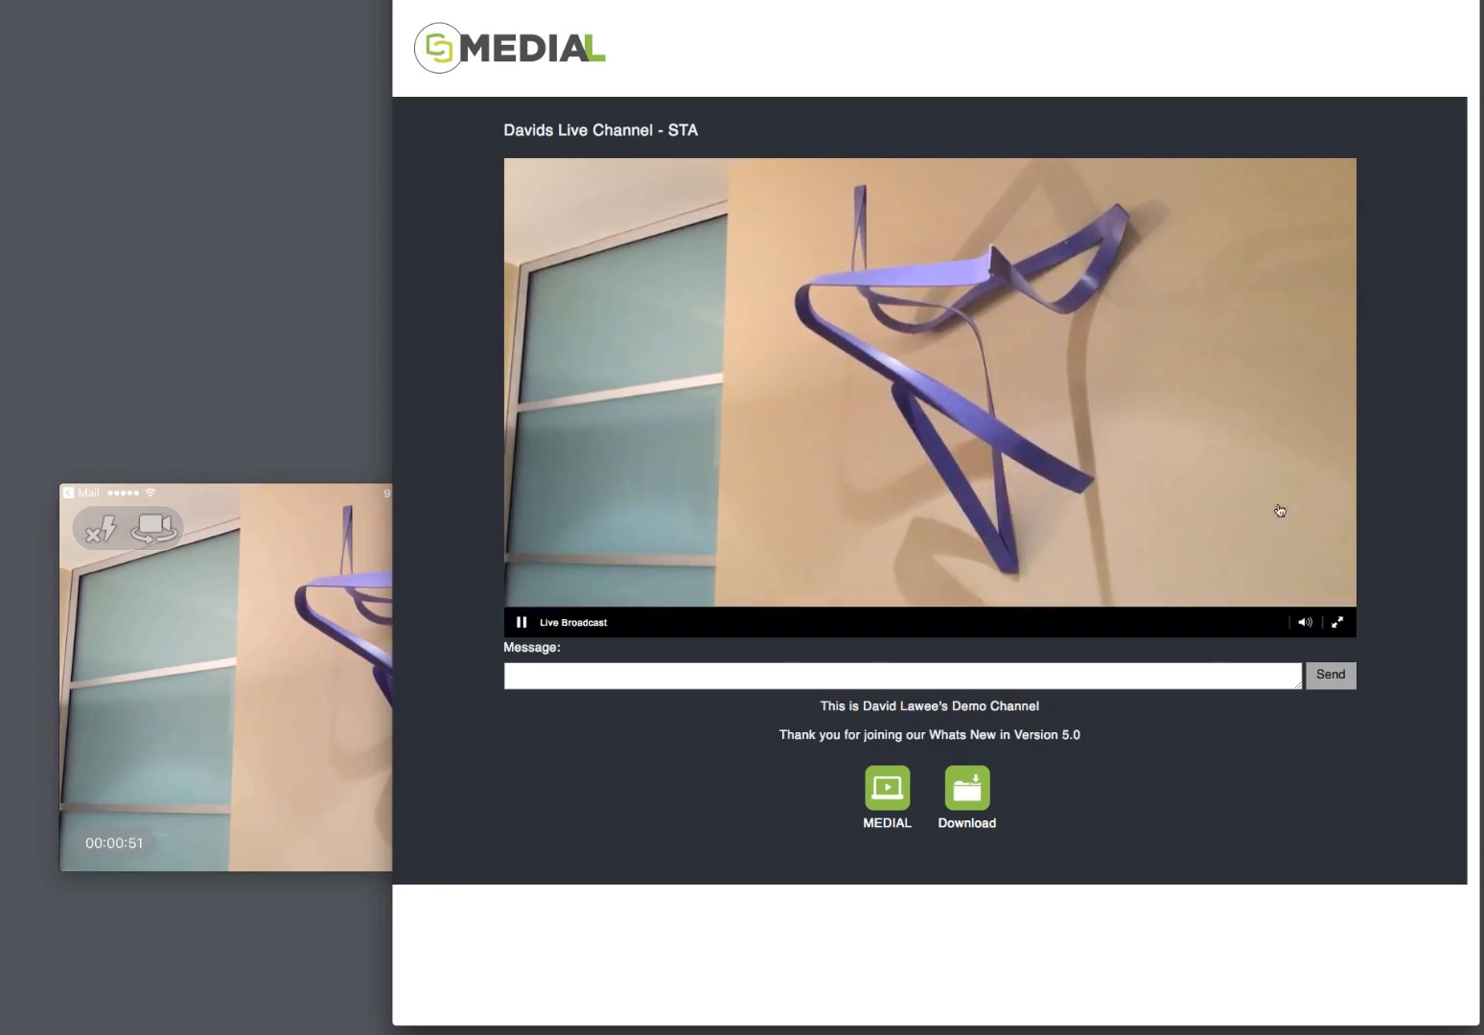
left_click(672, 2)
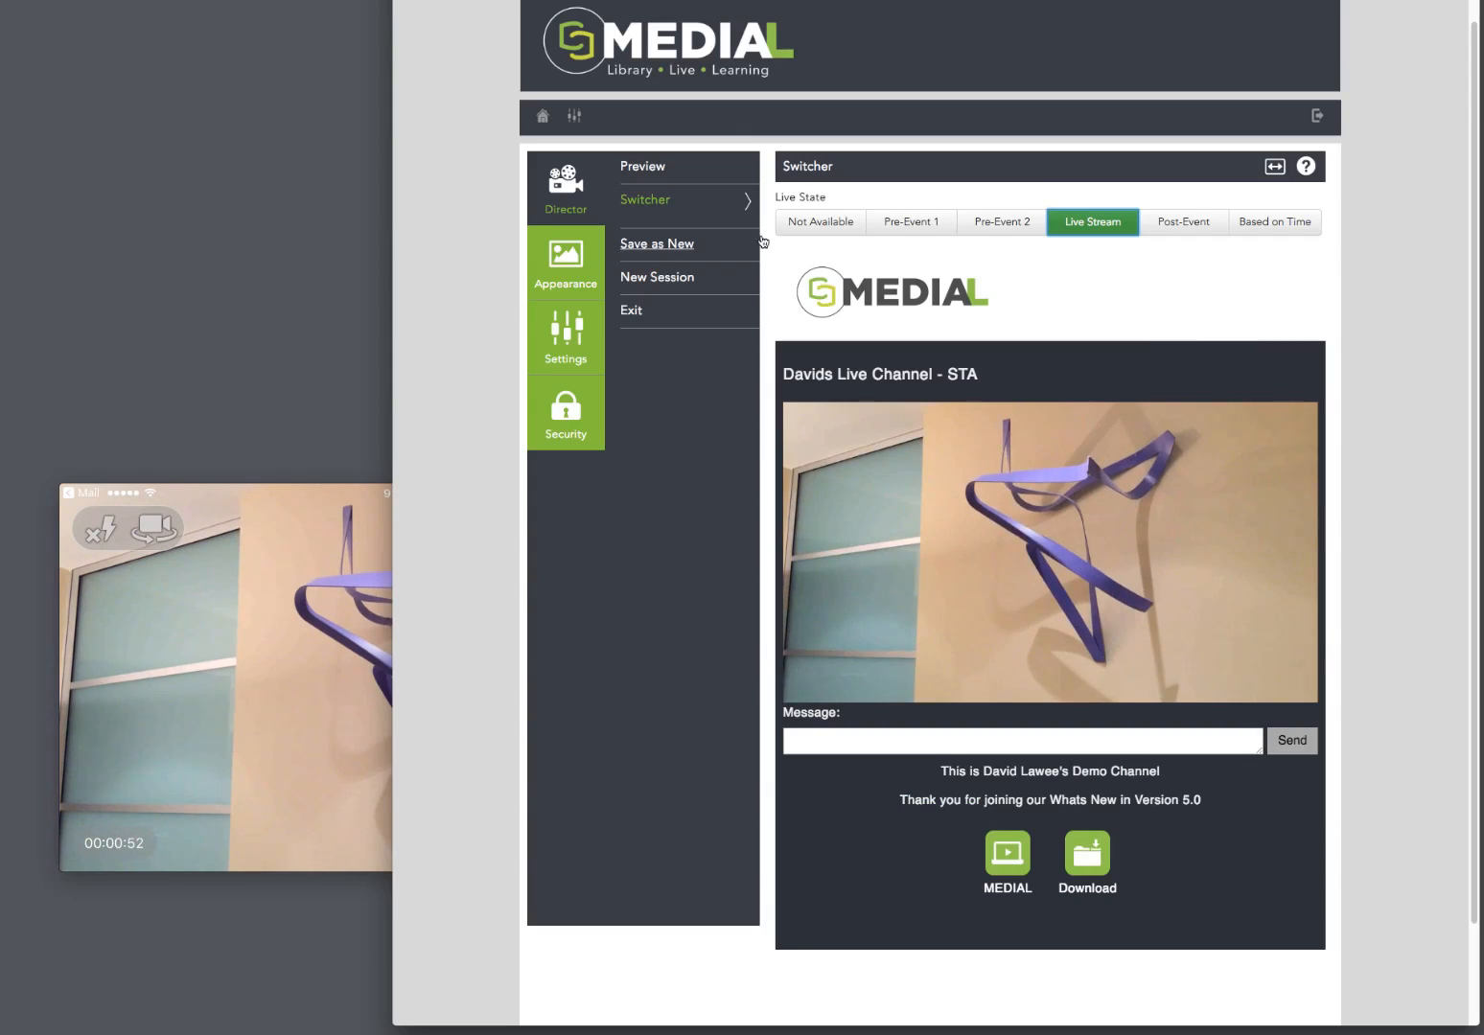
Step: Switch the channel's live state to Pre-Event 1 and on to Pre-Event 2, and mute the stand-by video
left_click(913, 223)
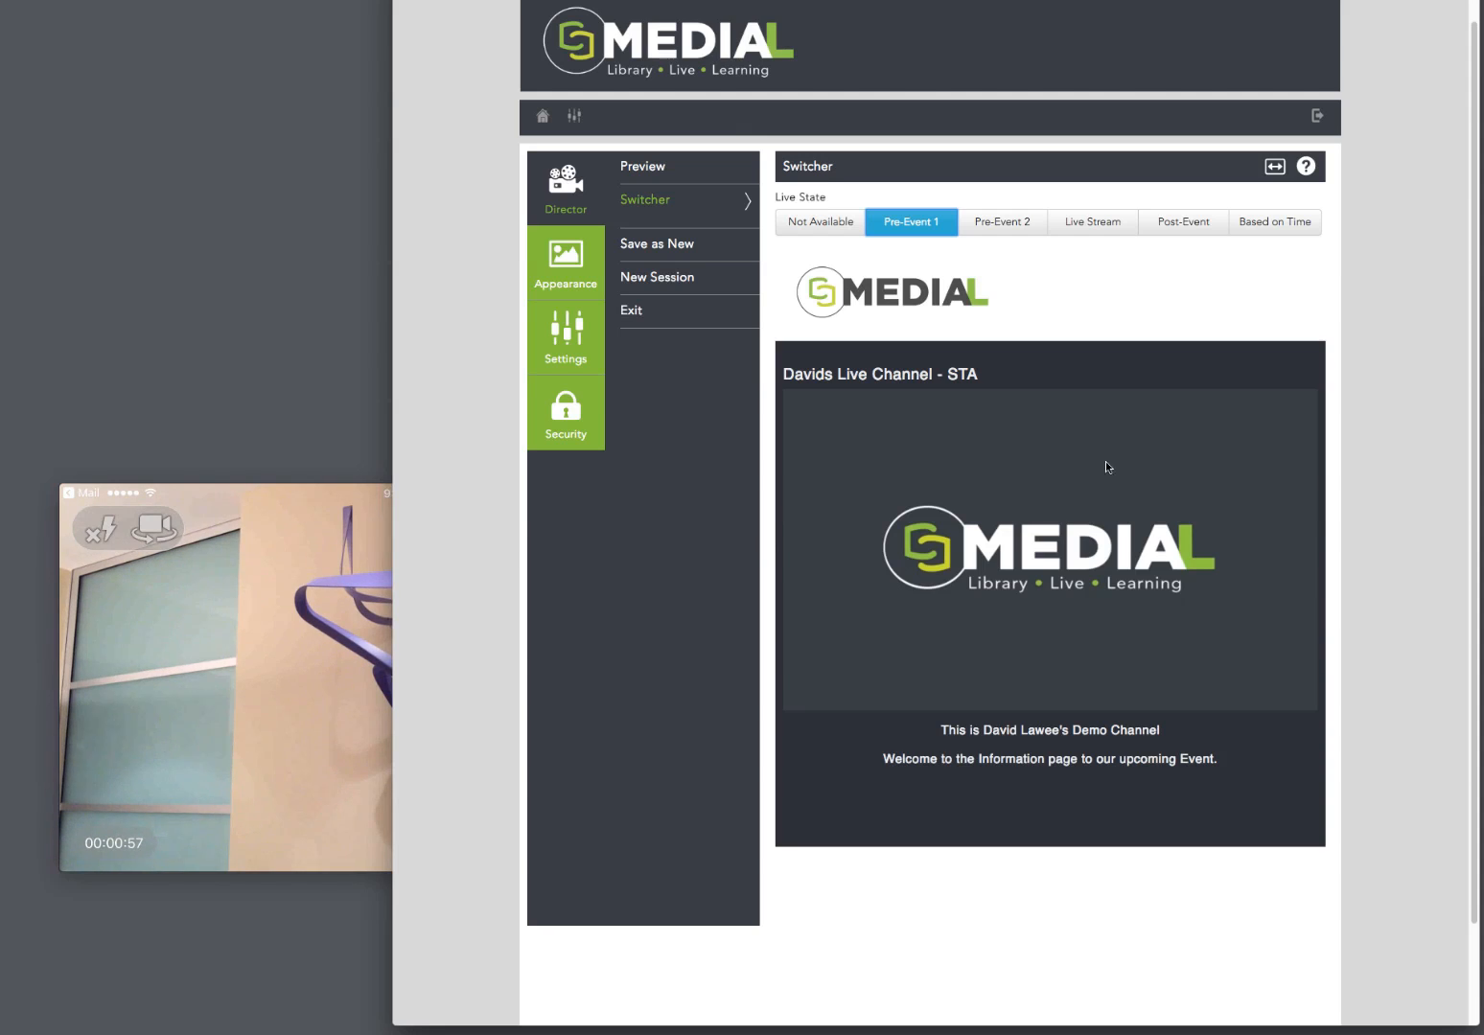
left_click(989, 226)
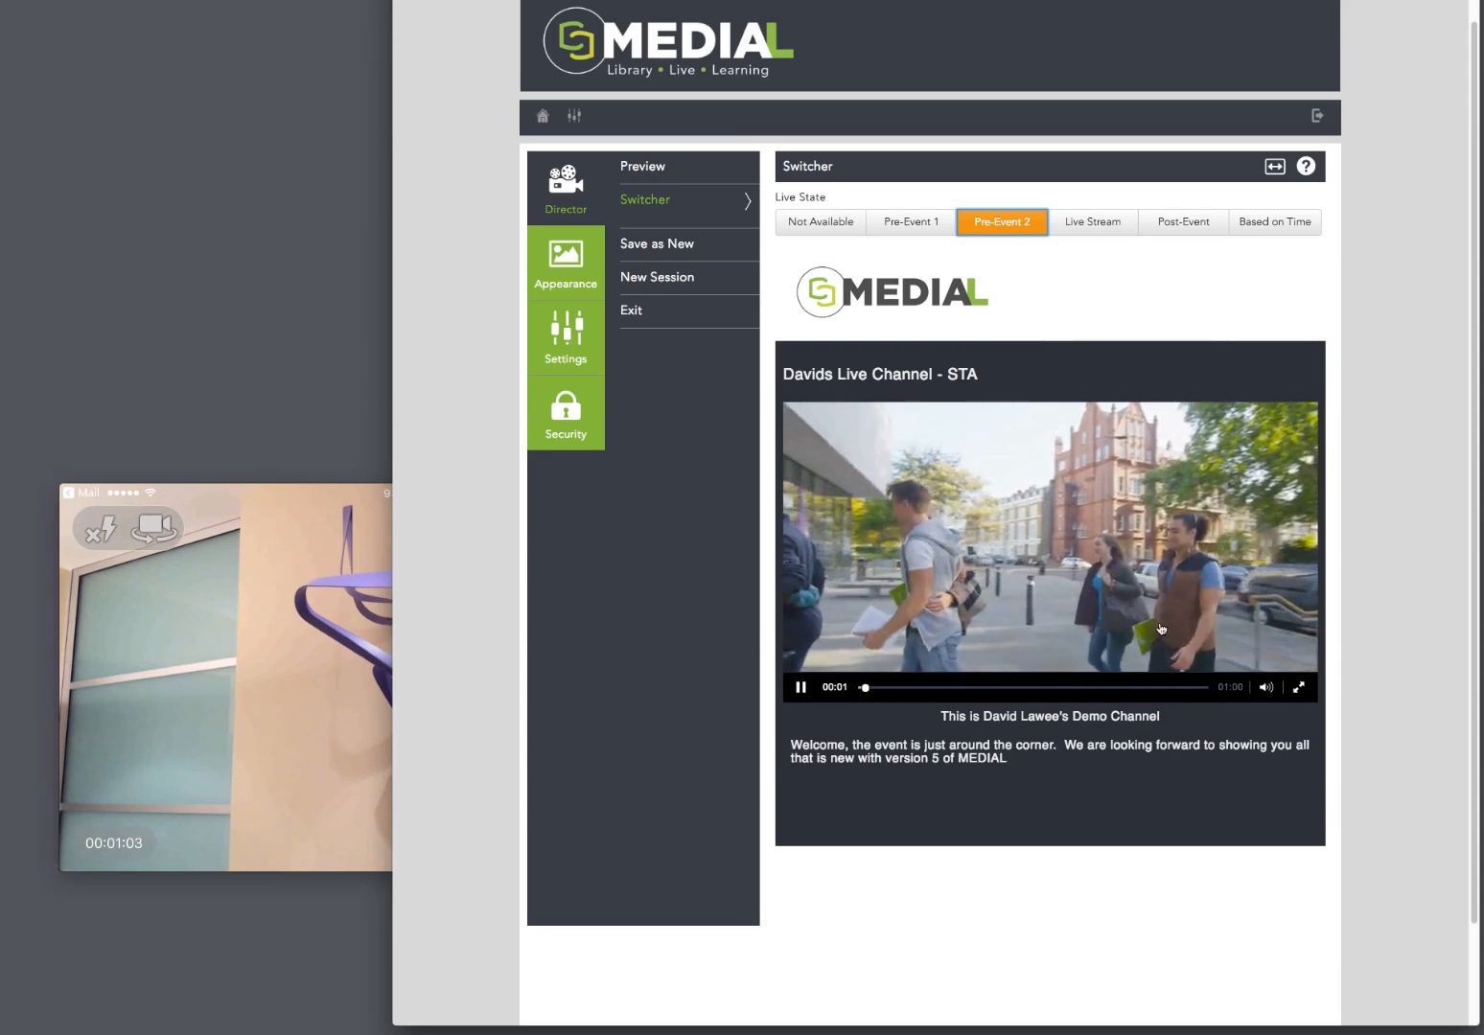
left_click(1265, 688)
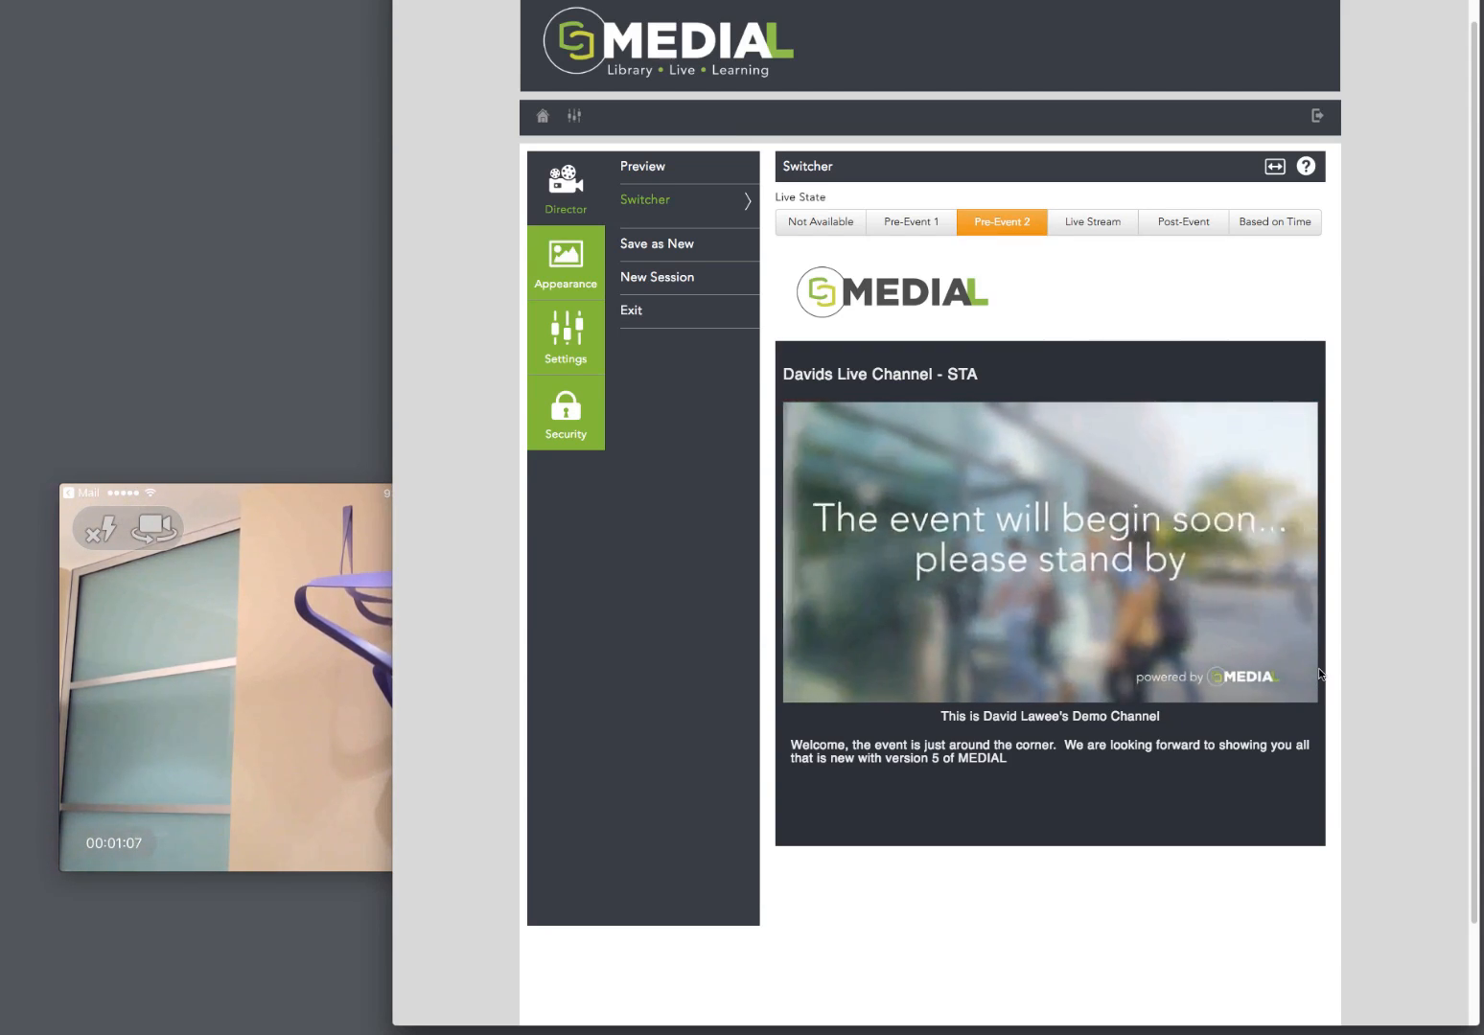
Step: Return the channel's live state to Live Stream, view the broadcast on the viewer page and come back to the Switcher
left_click(1101, 227)
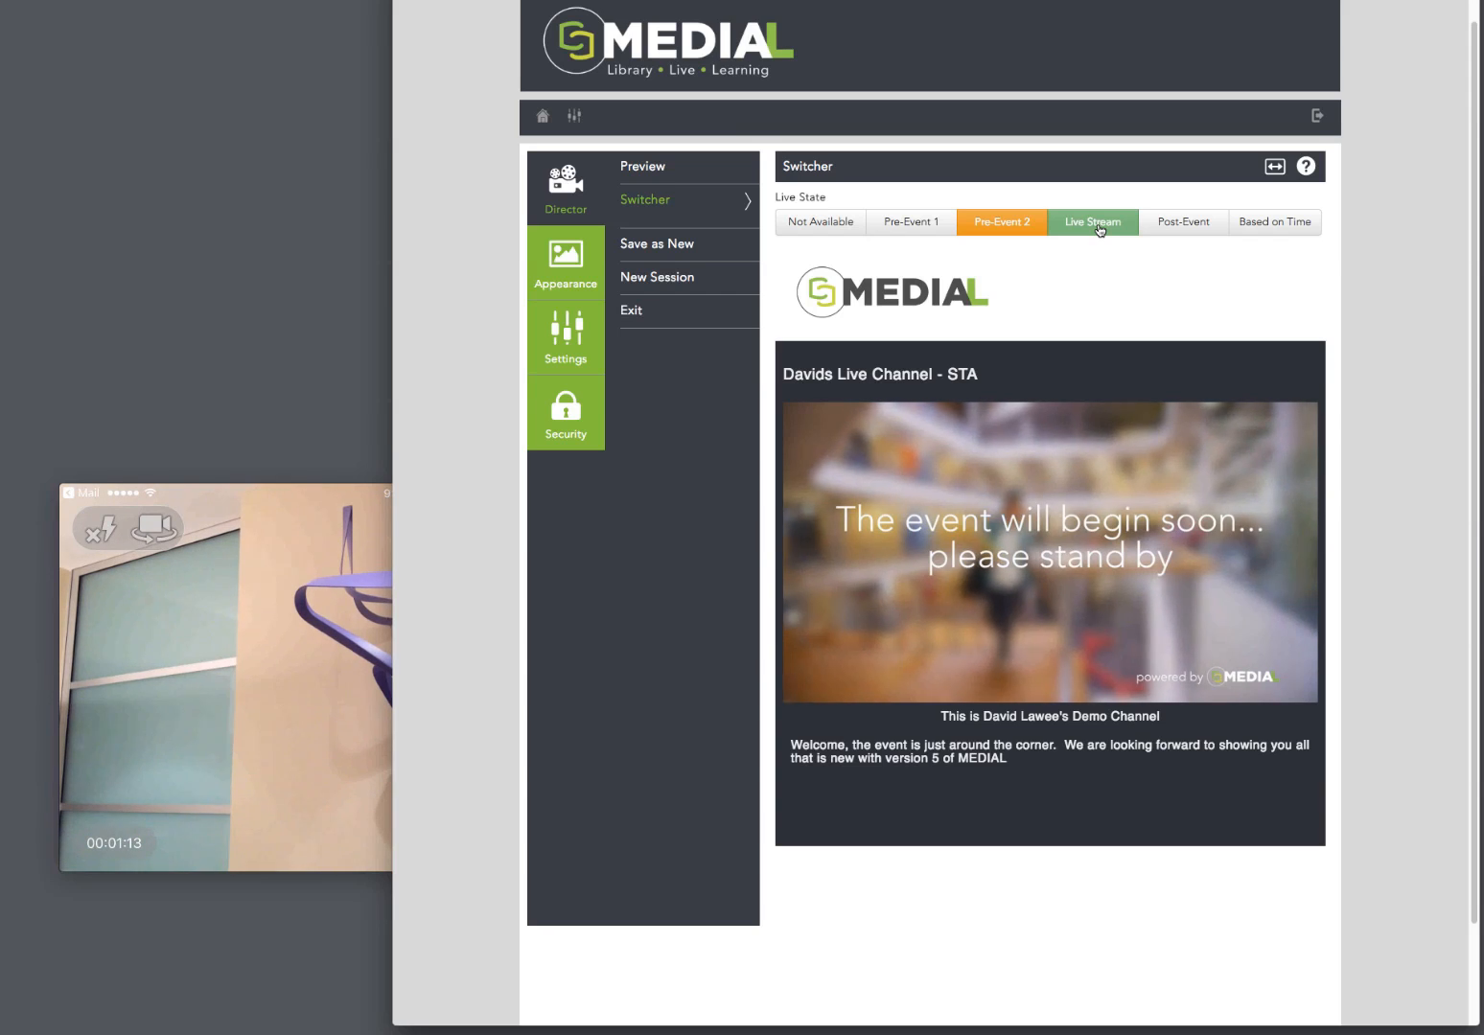
left_click(1100, 228)
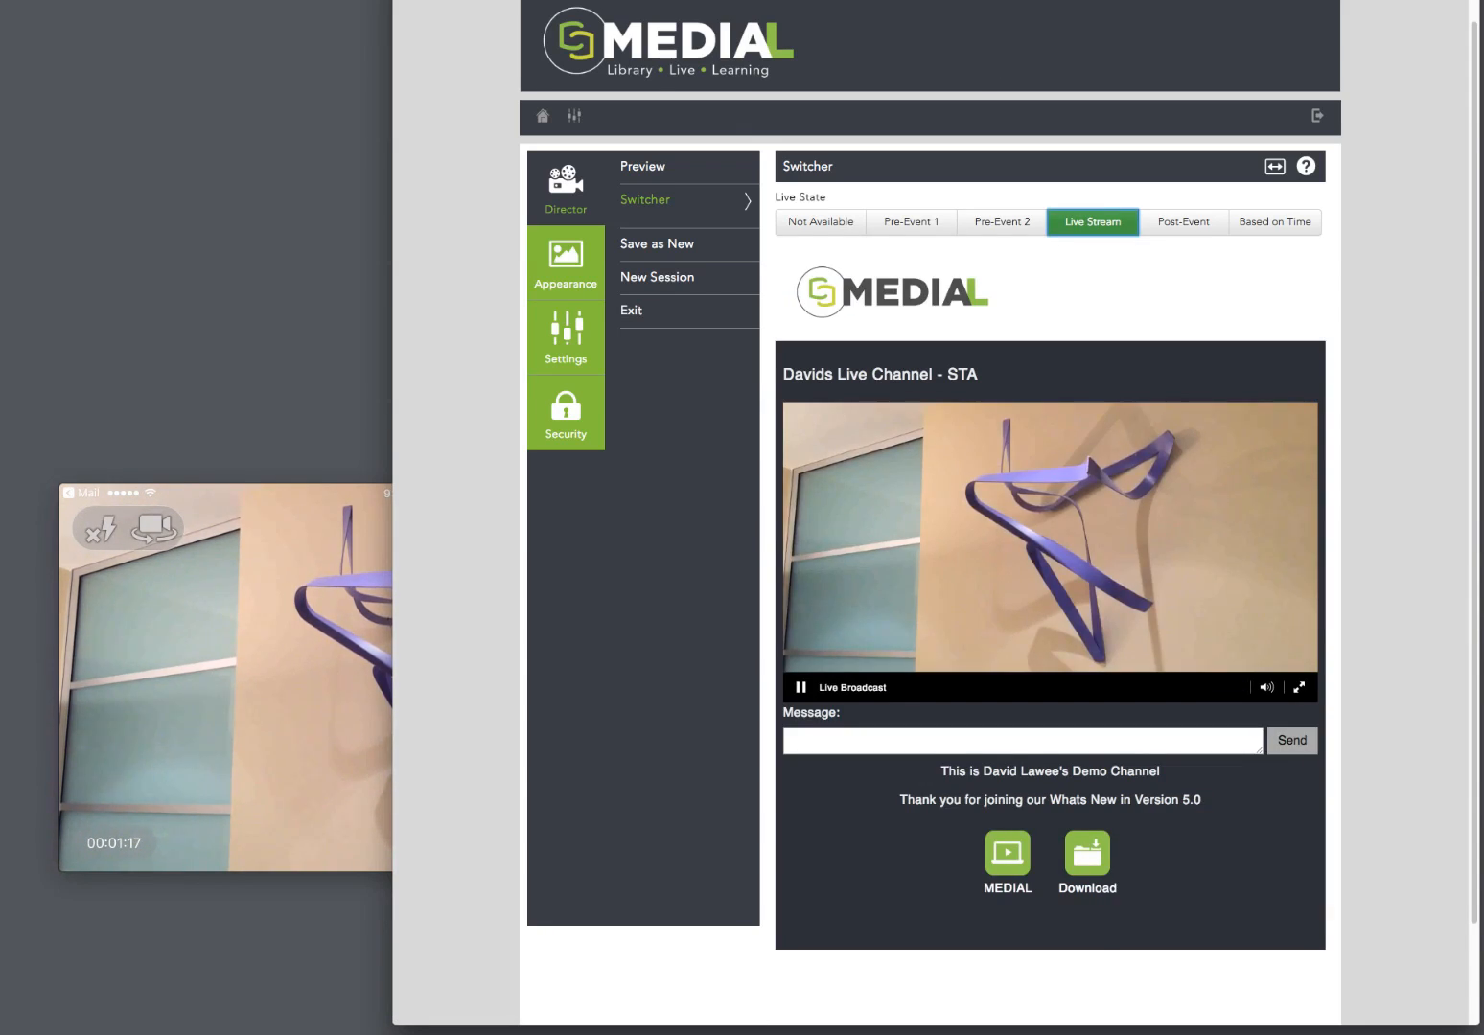
key("ctrl+Tab")
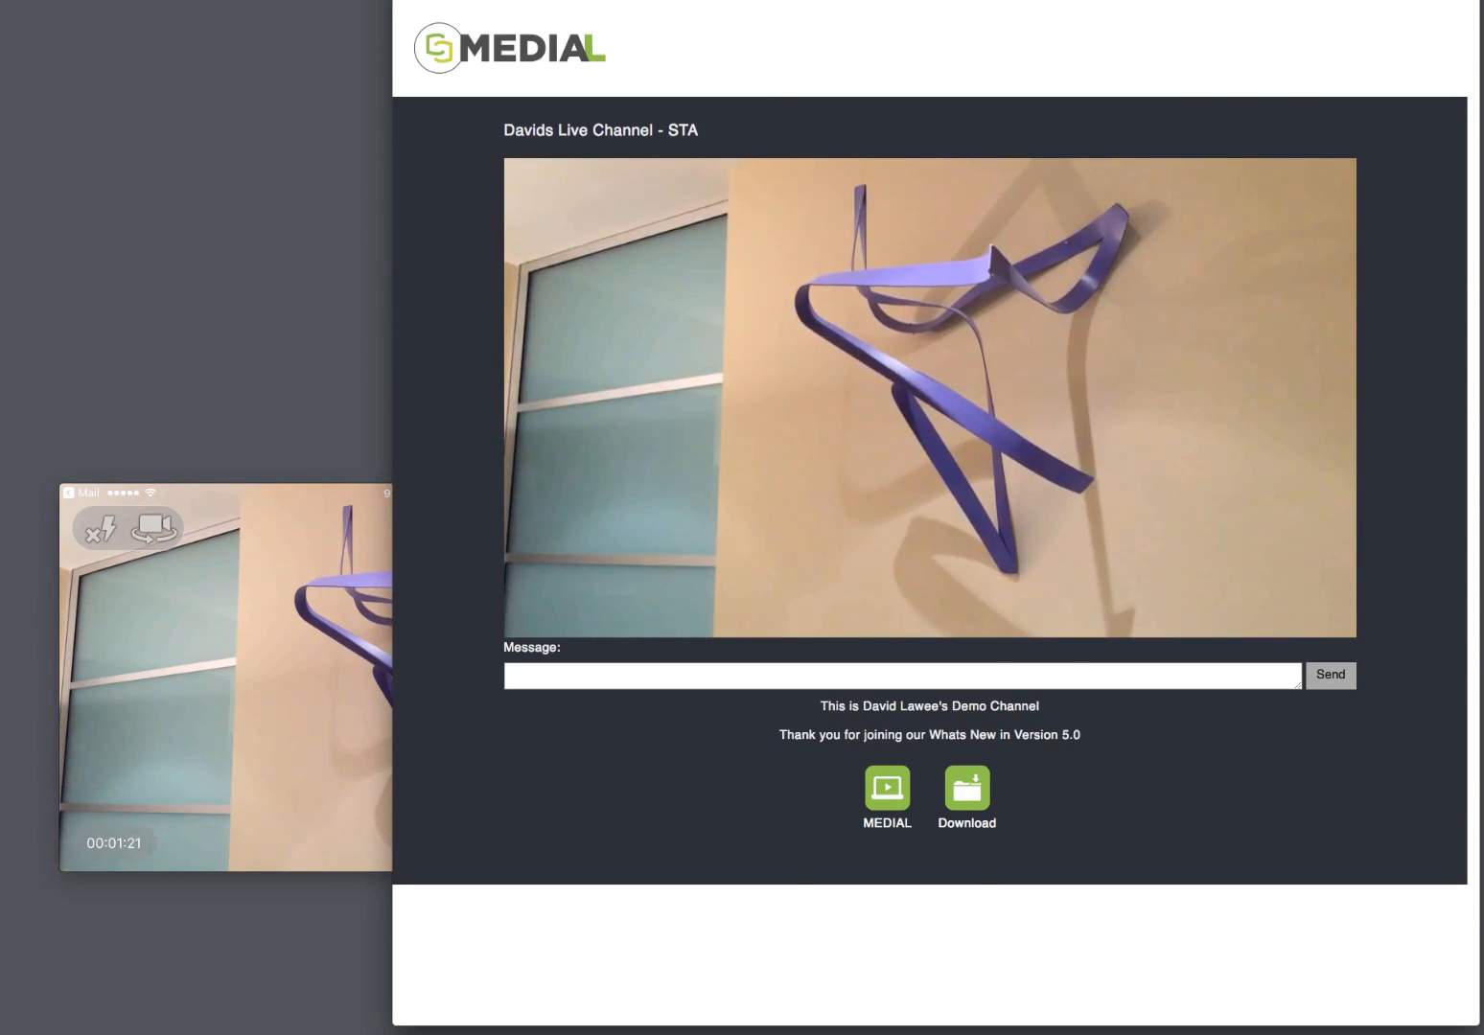
key("ctrl+shift+Tab")
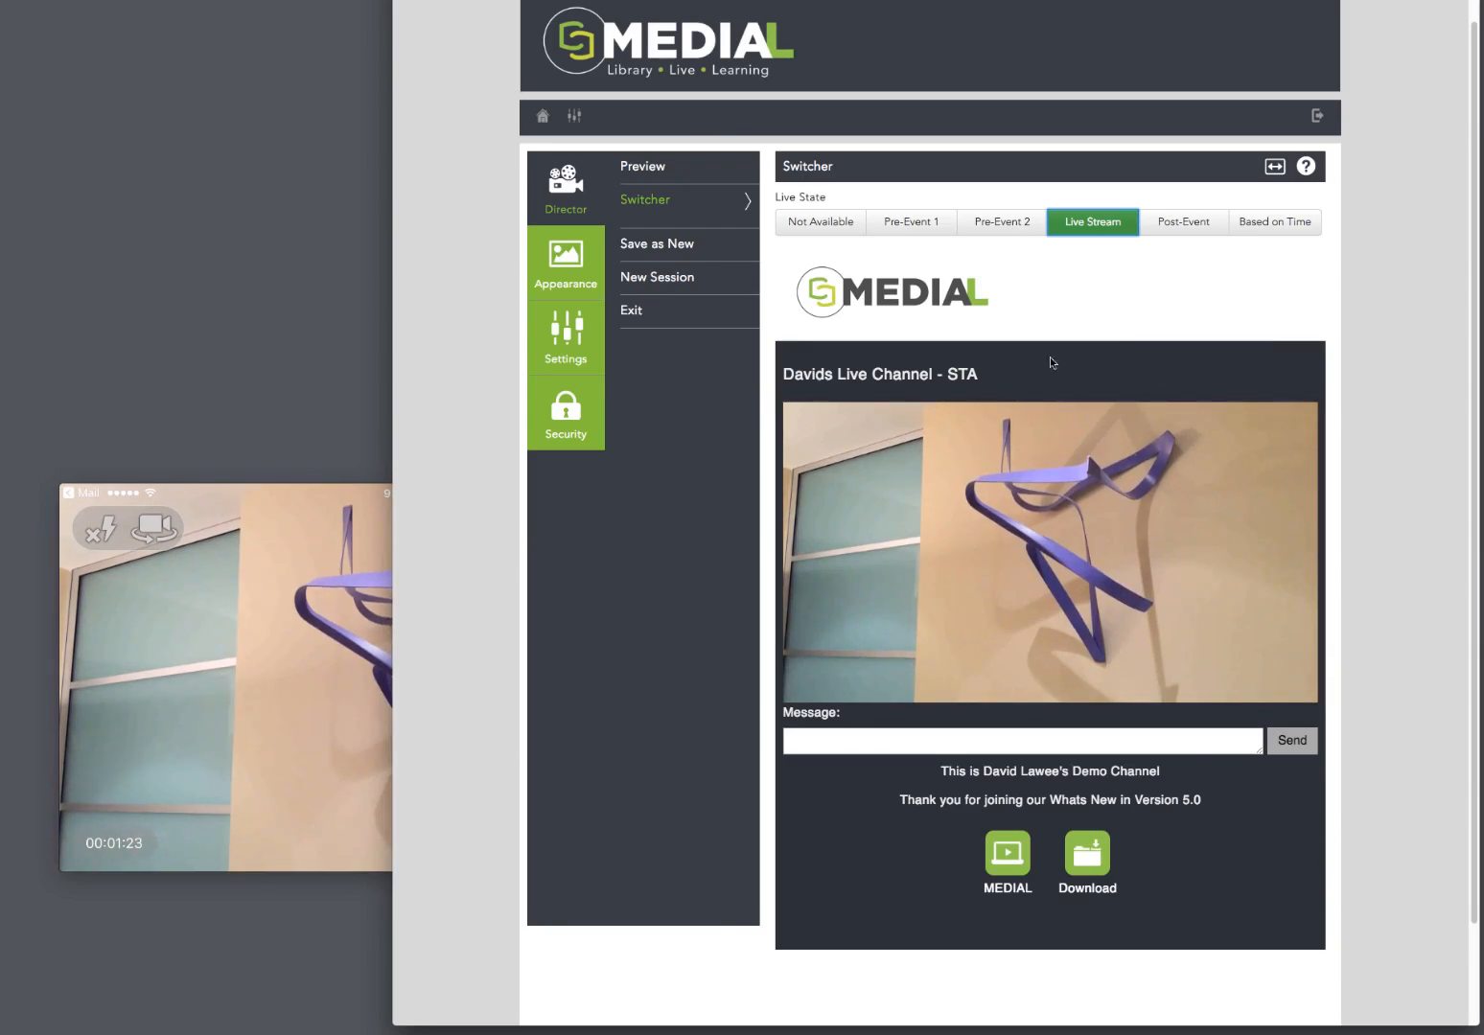
Step: Close the Movie Recording window of the phone camera and set the channel's live state to Post-Event
left_click(364, 796)
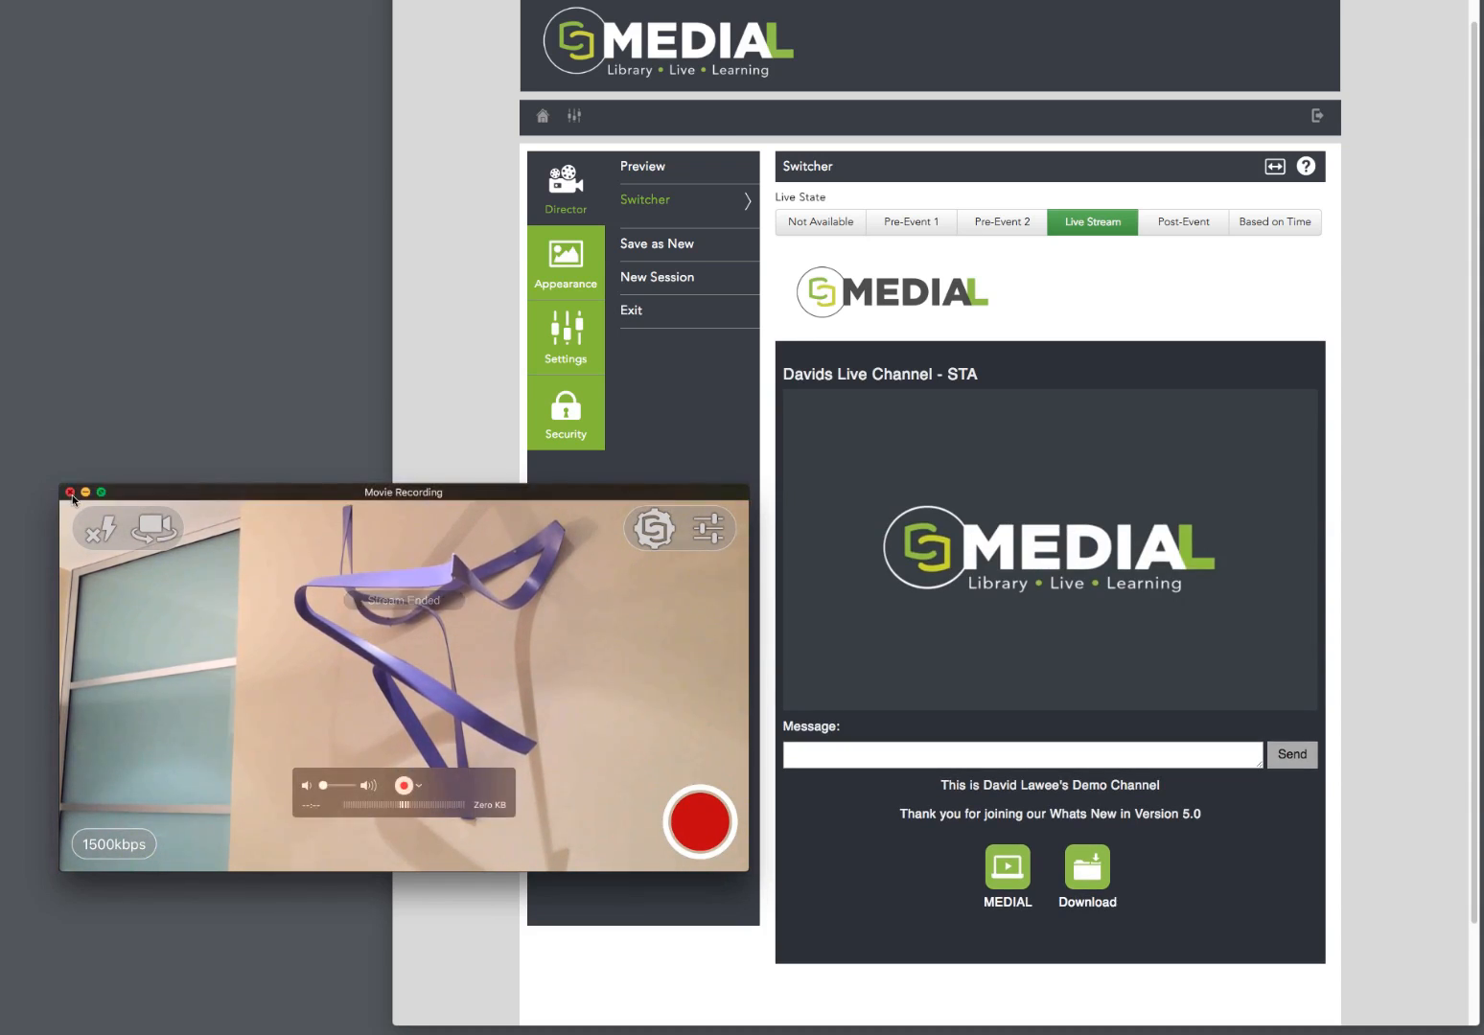
left_click(68, 493)
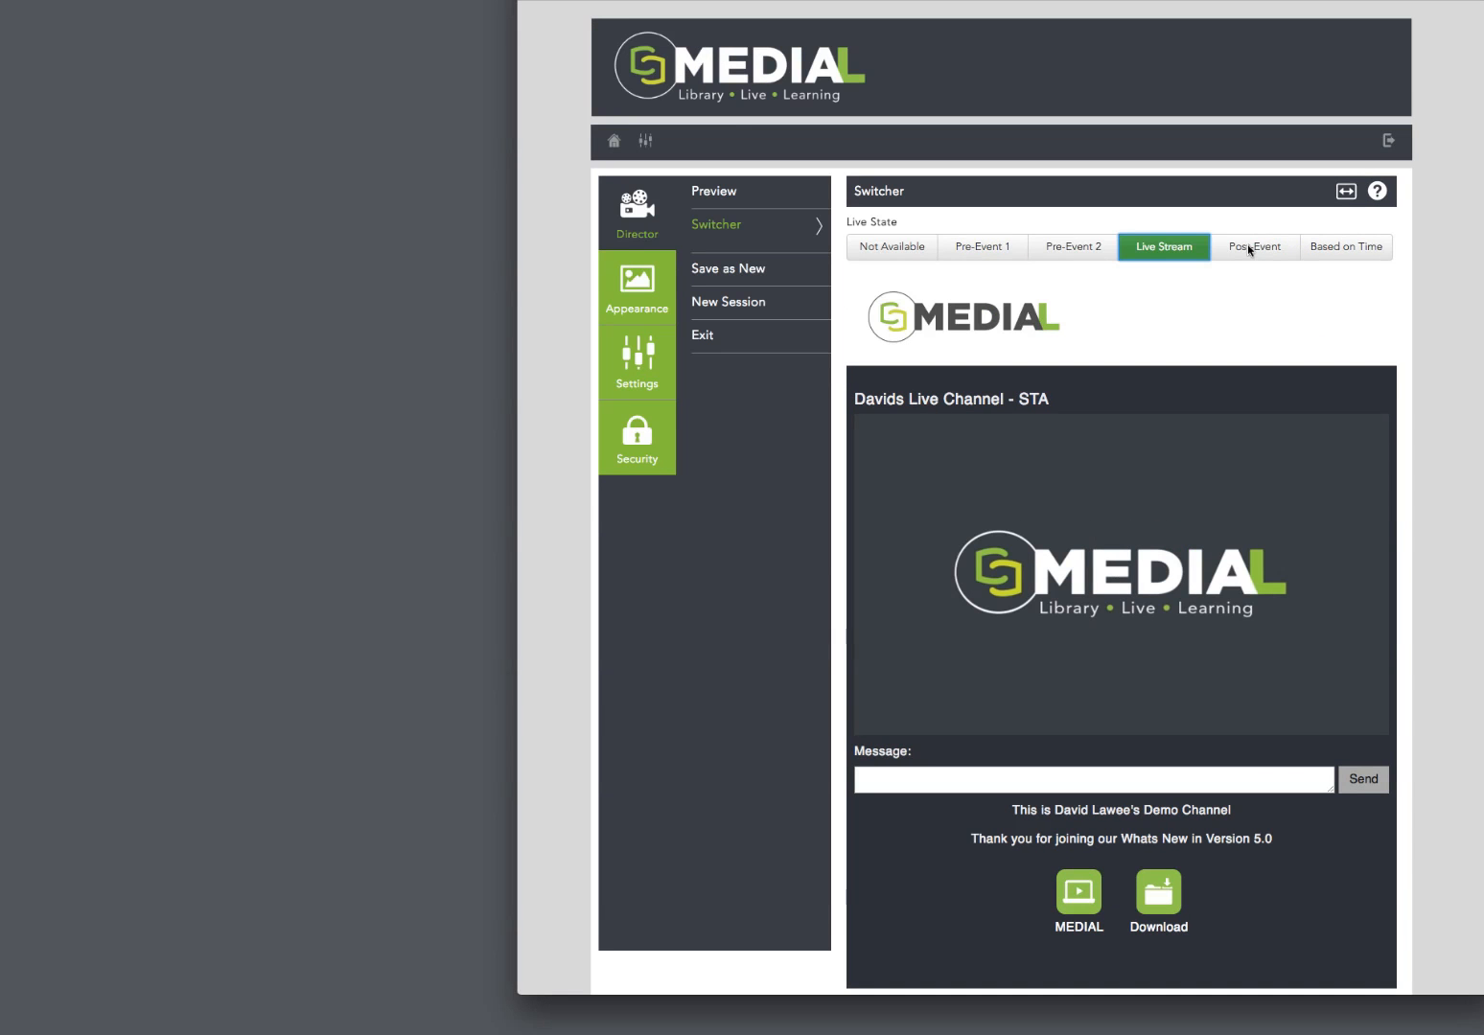
left_click(1249, 247)
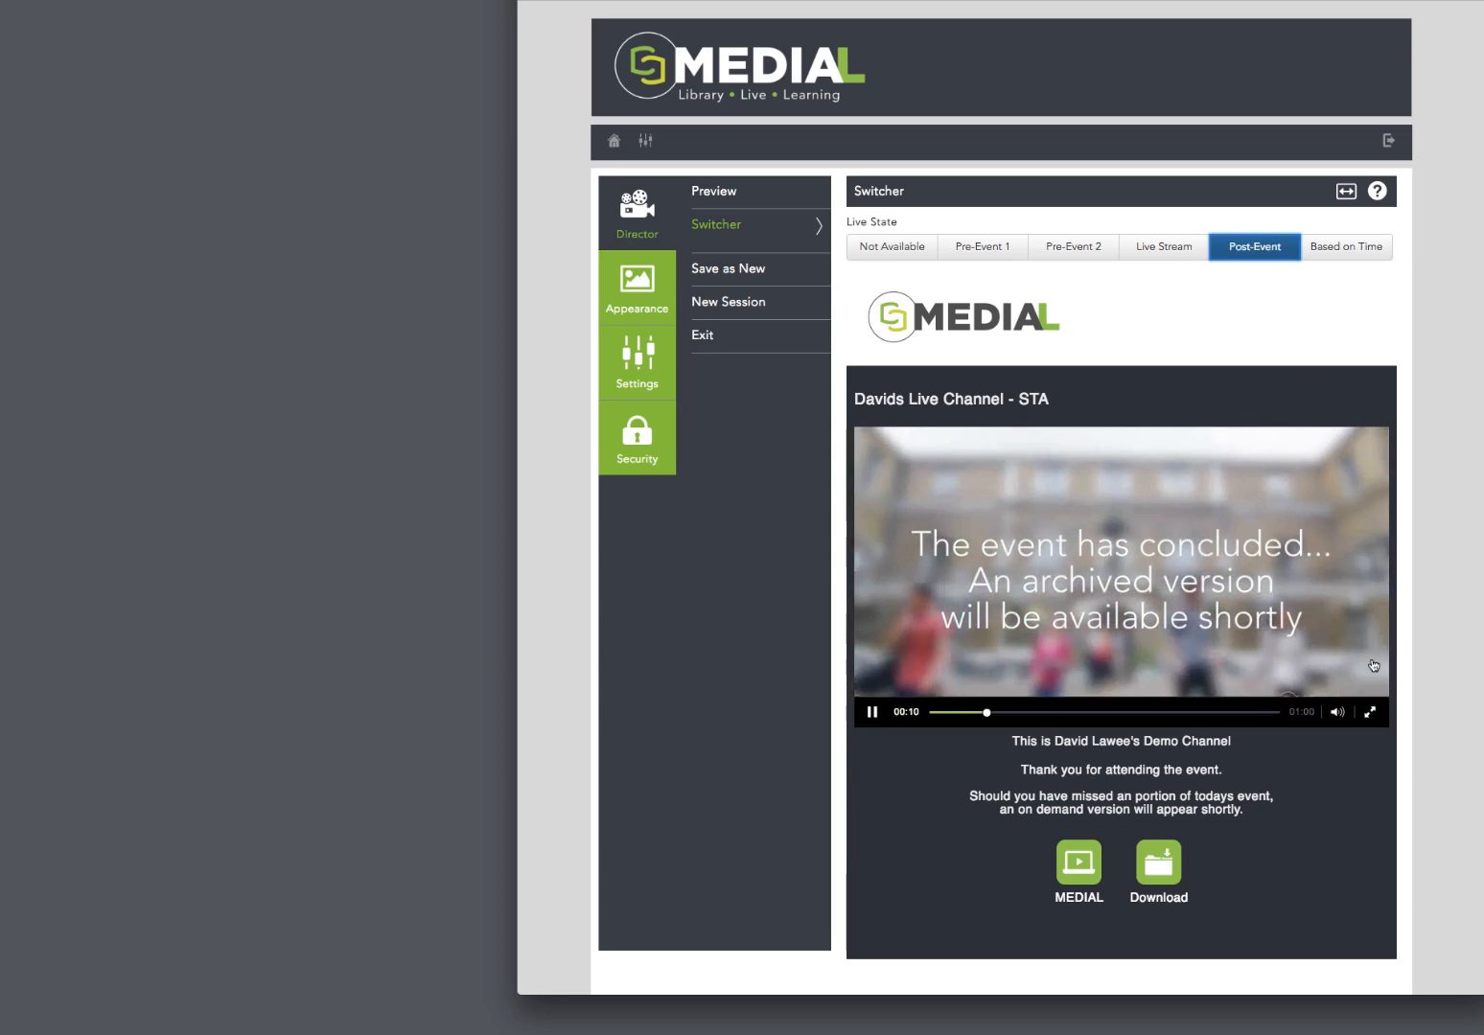
mouse_move(1336, 722)
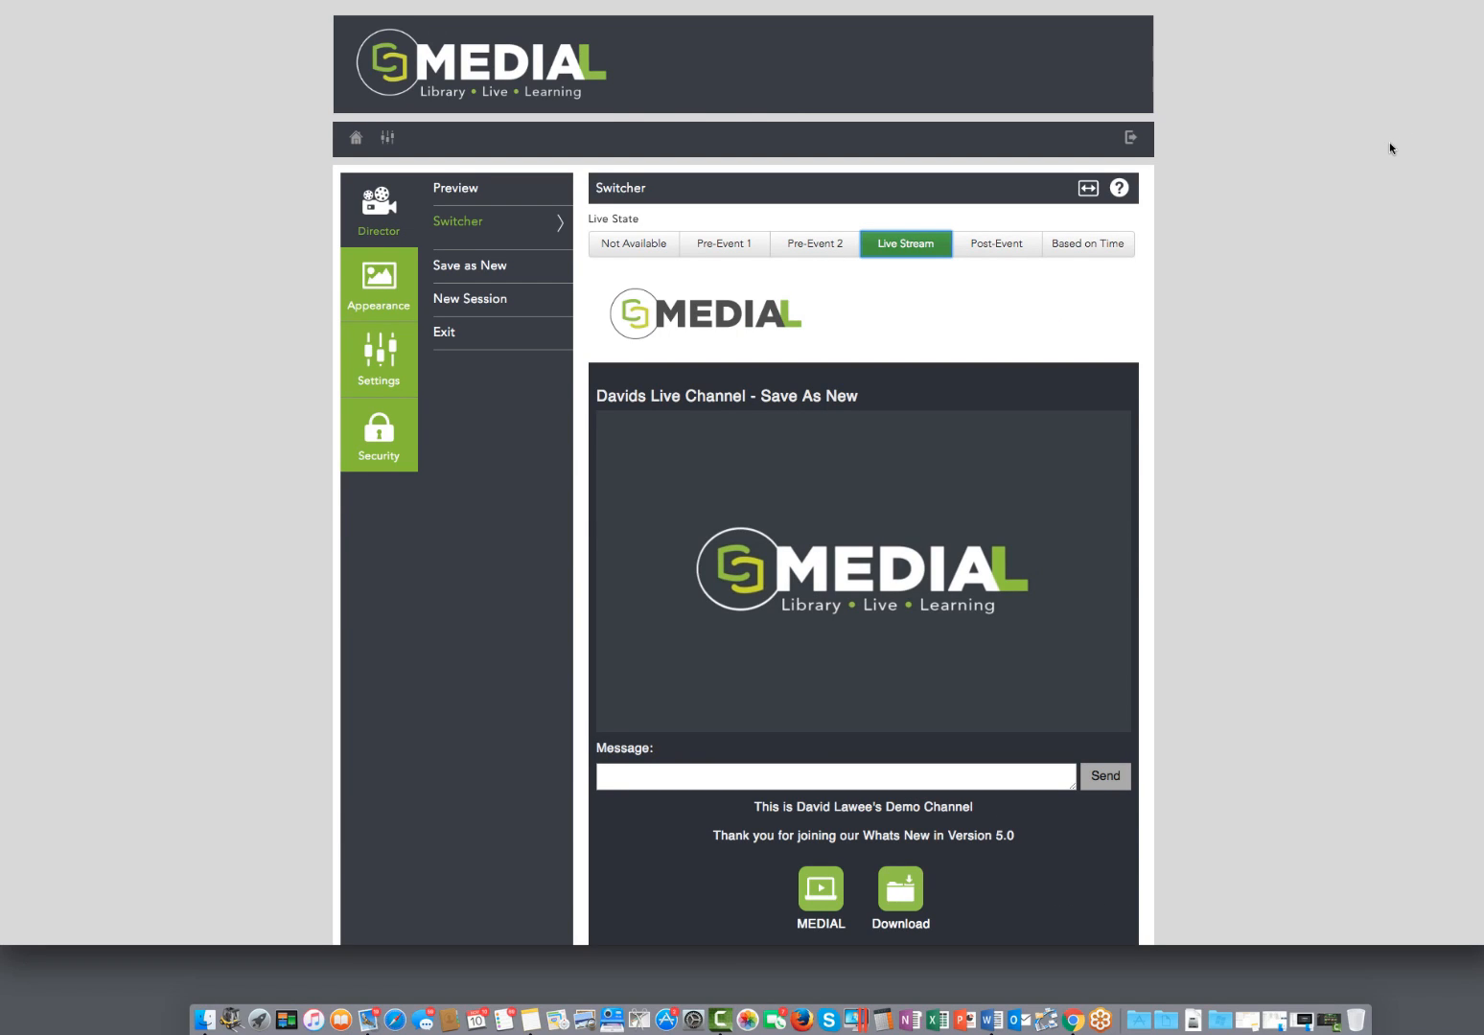
Step: Switch the Save As New channel's live state to Post-Event, check its viewer page, and set the state back to Live Stream
left_click(988, 250)
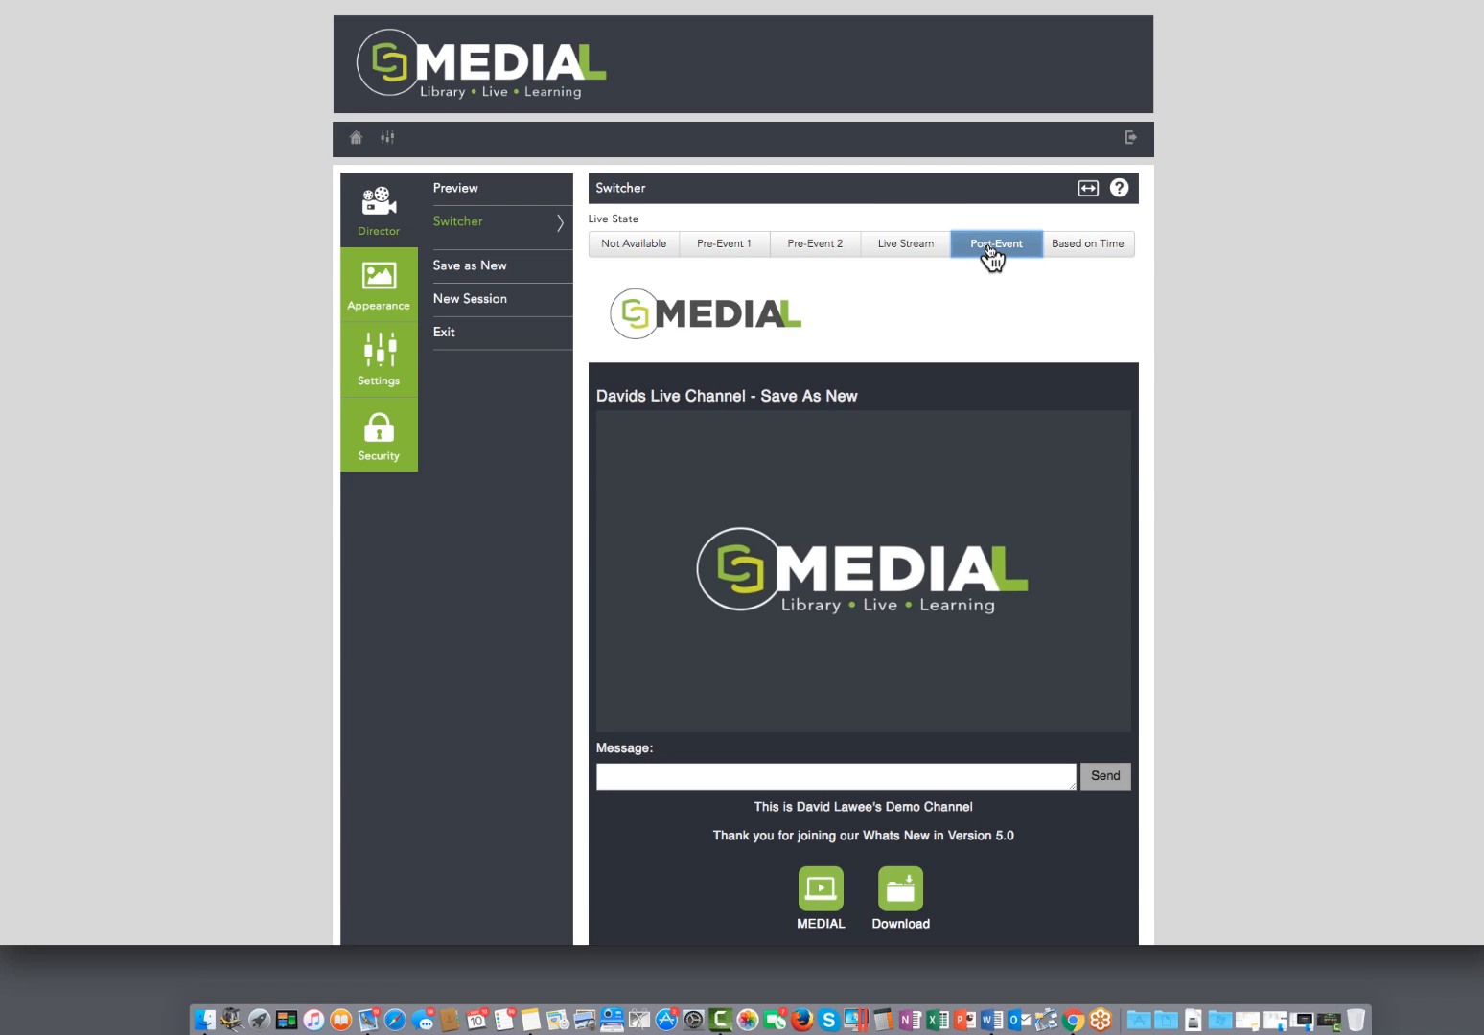
left_click(991, 251)
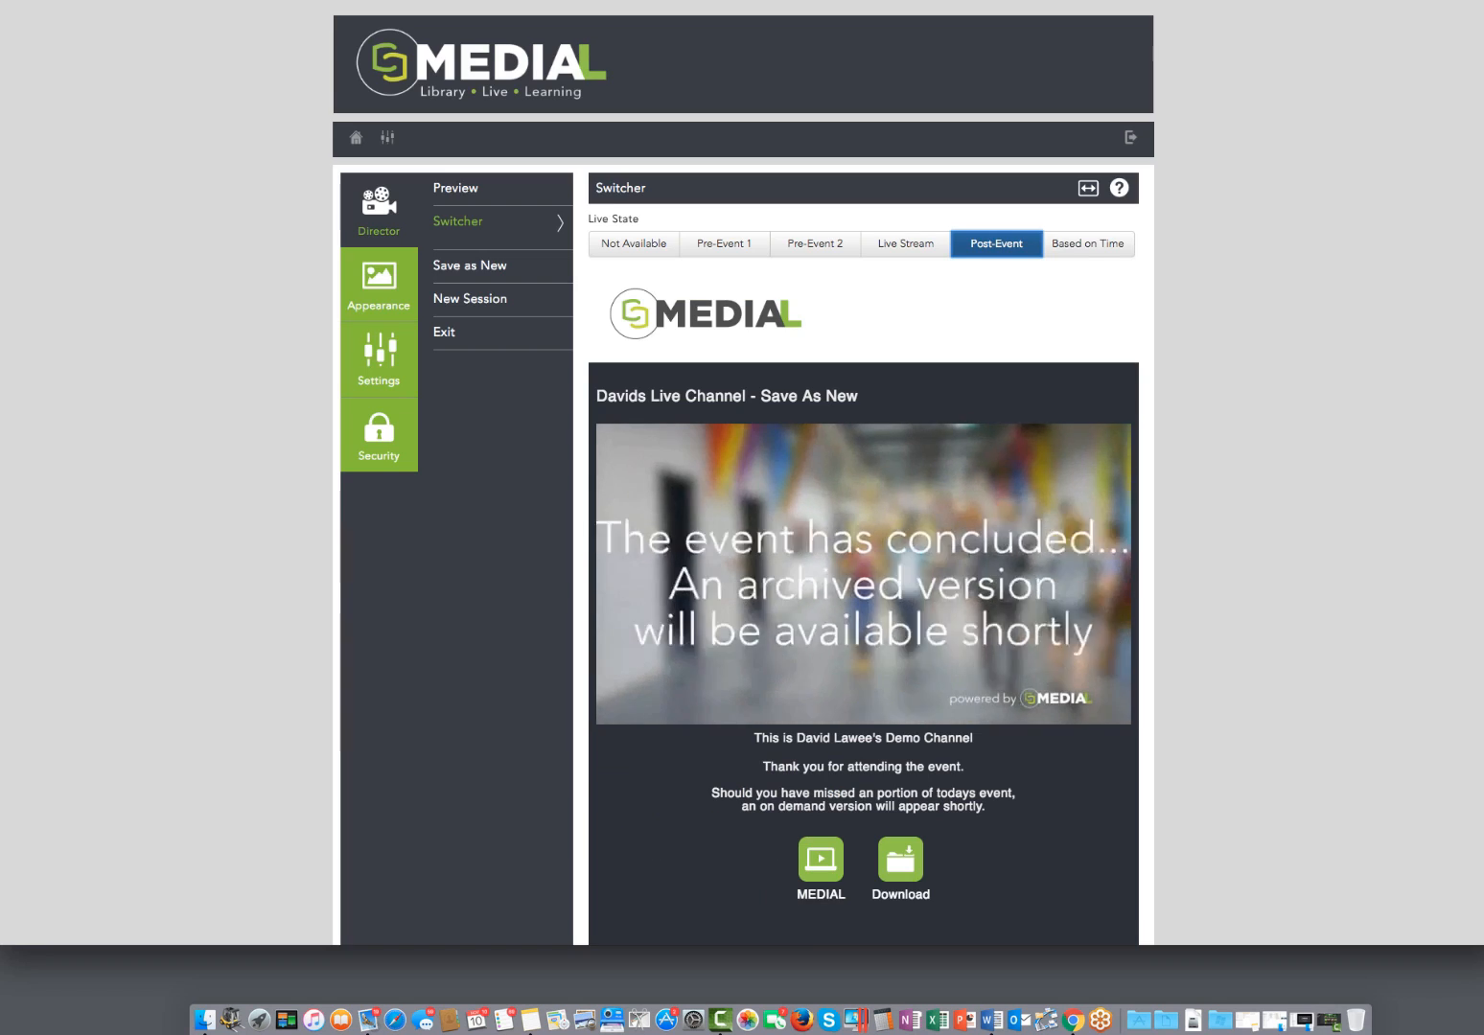
mouse_move(1083, 711)
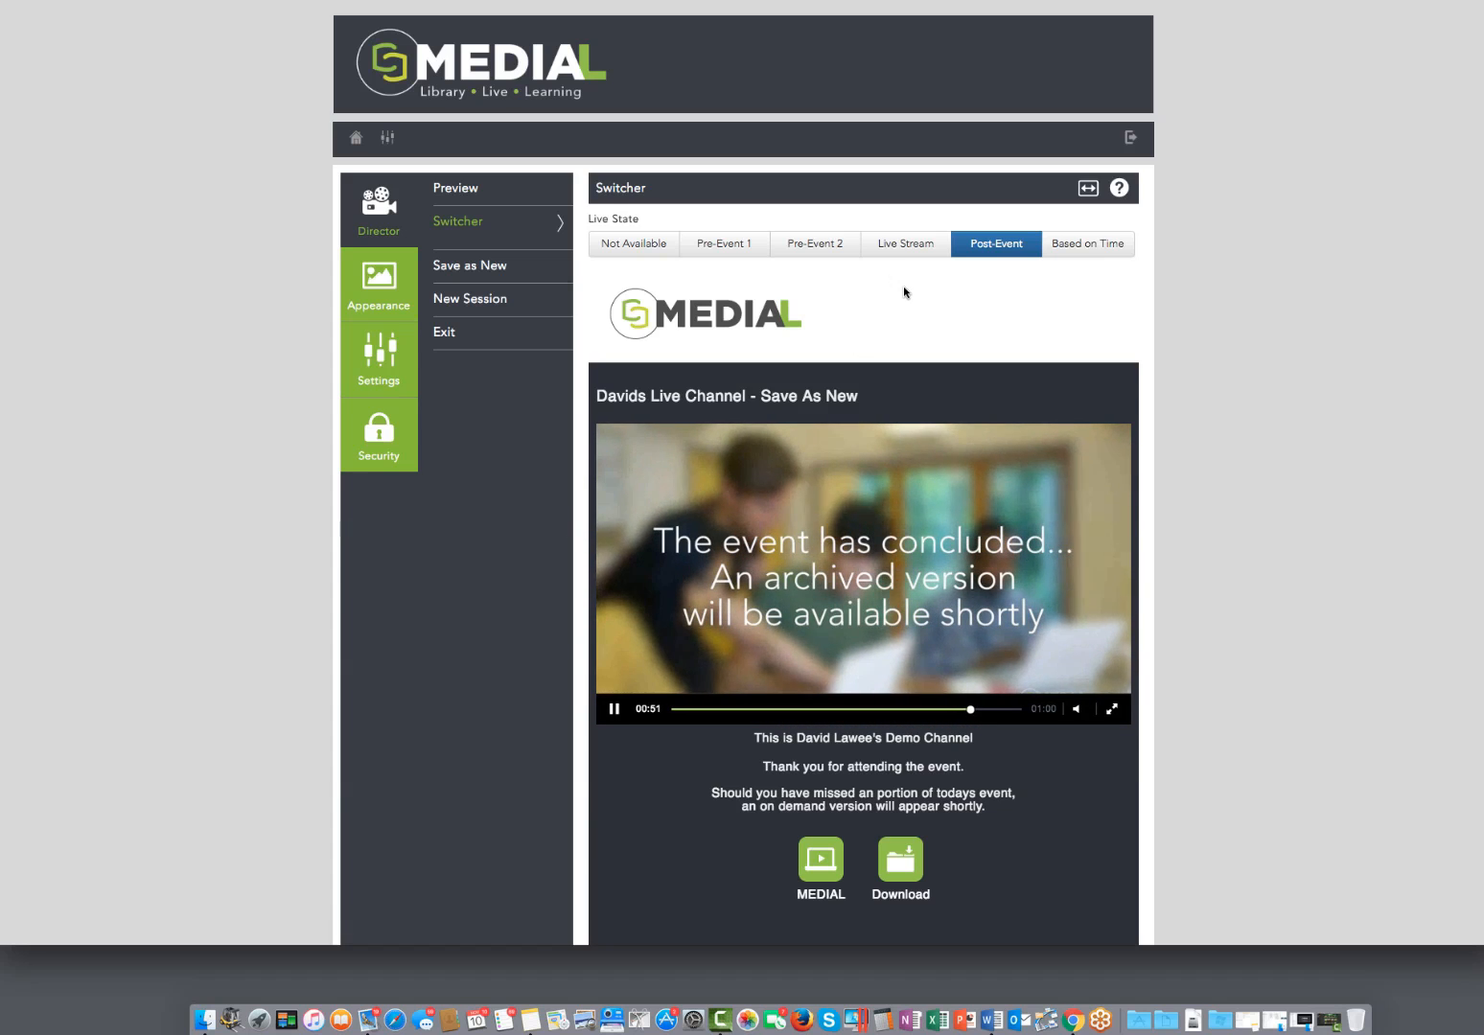
left_click(903, 246)
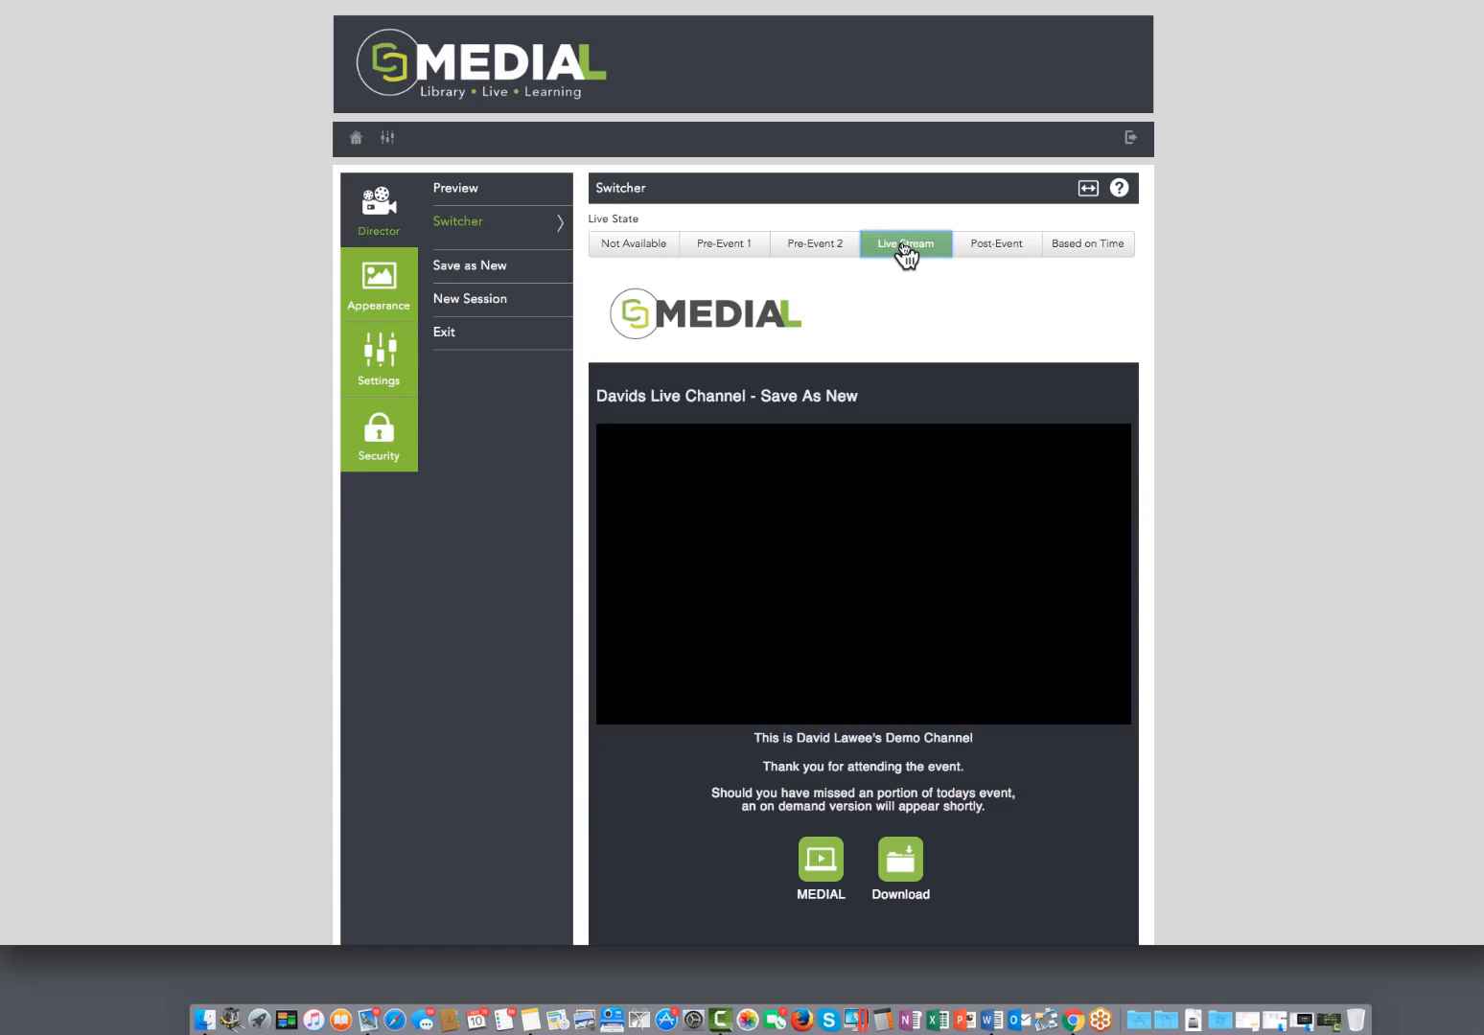
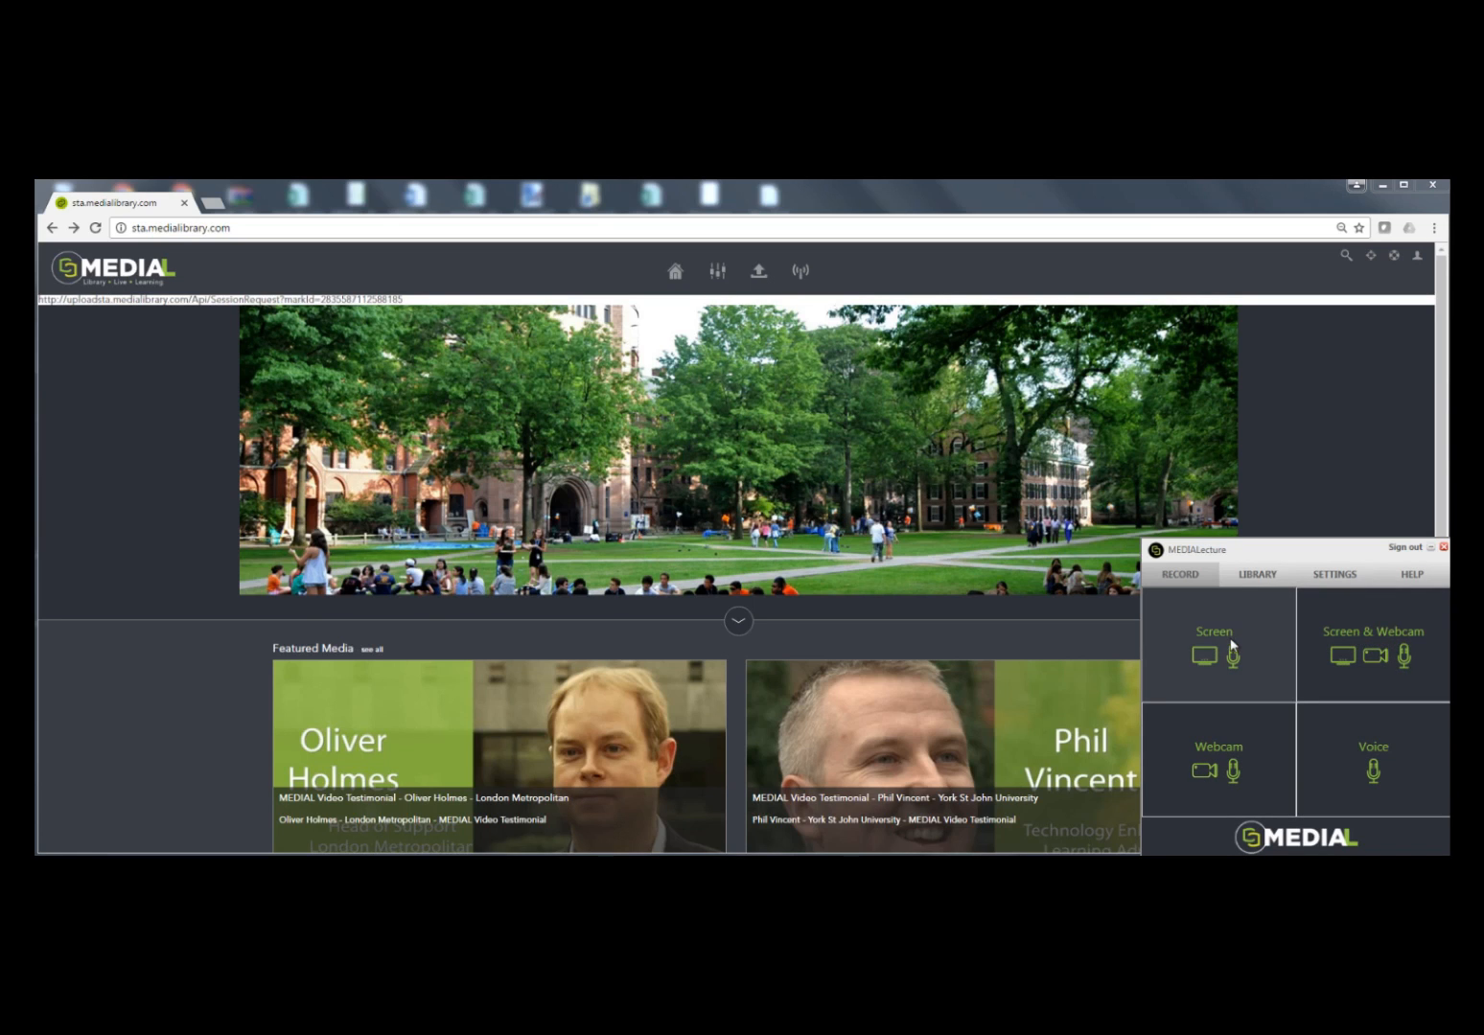
Step: Start a Screen & Webcam recording using the Select Area option, with the capture area spanning the whole screen
left_click(1340, 664)
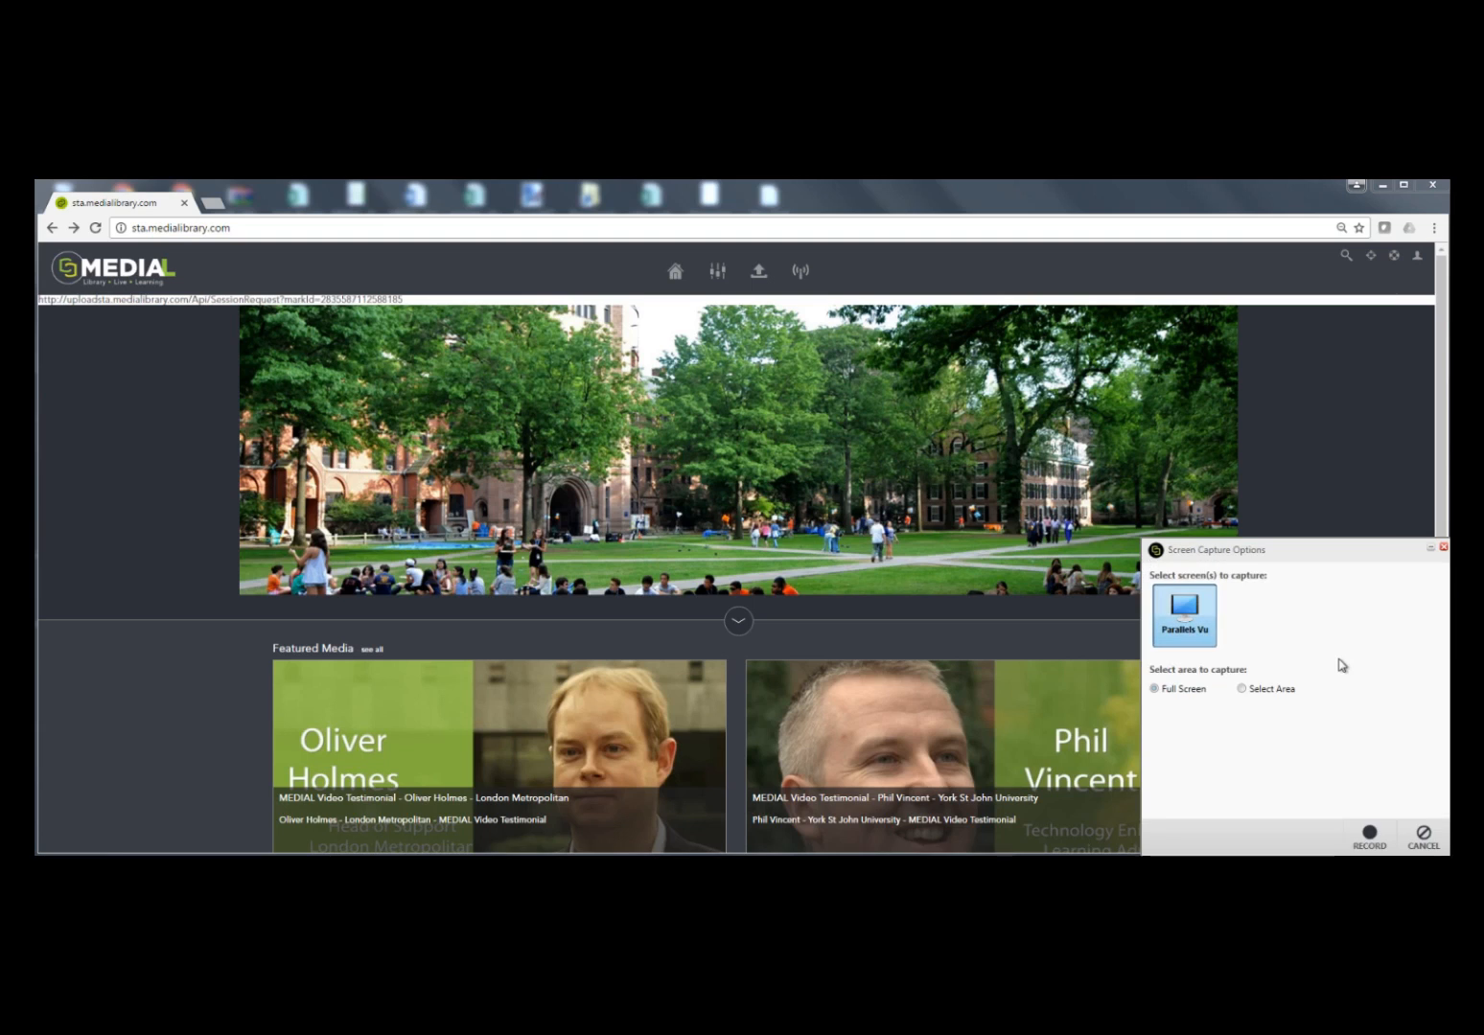
left_click(1243, 689)
mouse_move(42, 186)
left_mouse_down()
mouse_move(88, 237)
mouse_move(41, 185)
left_mouse_up()
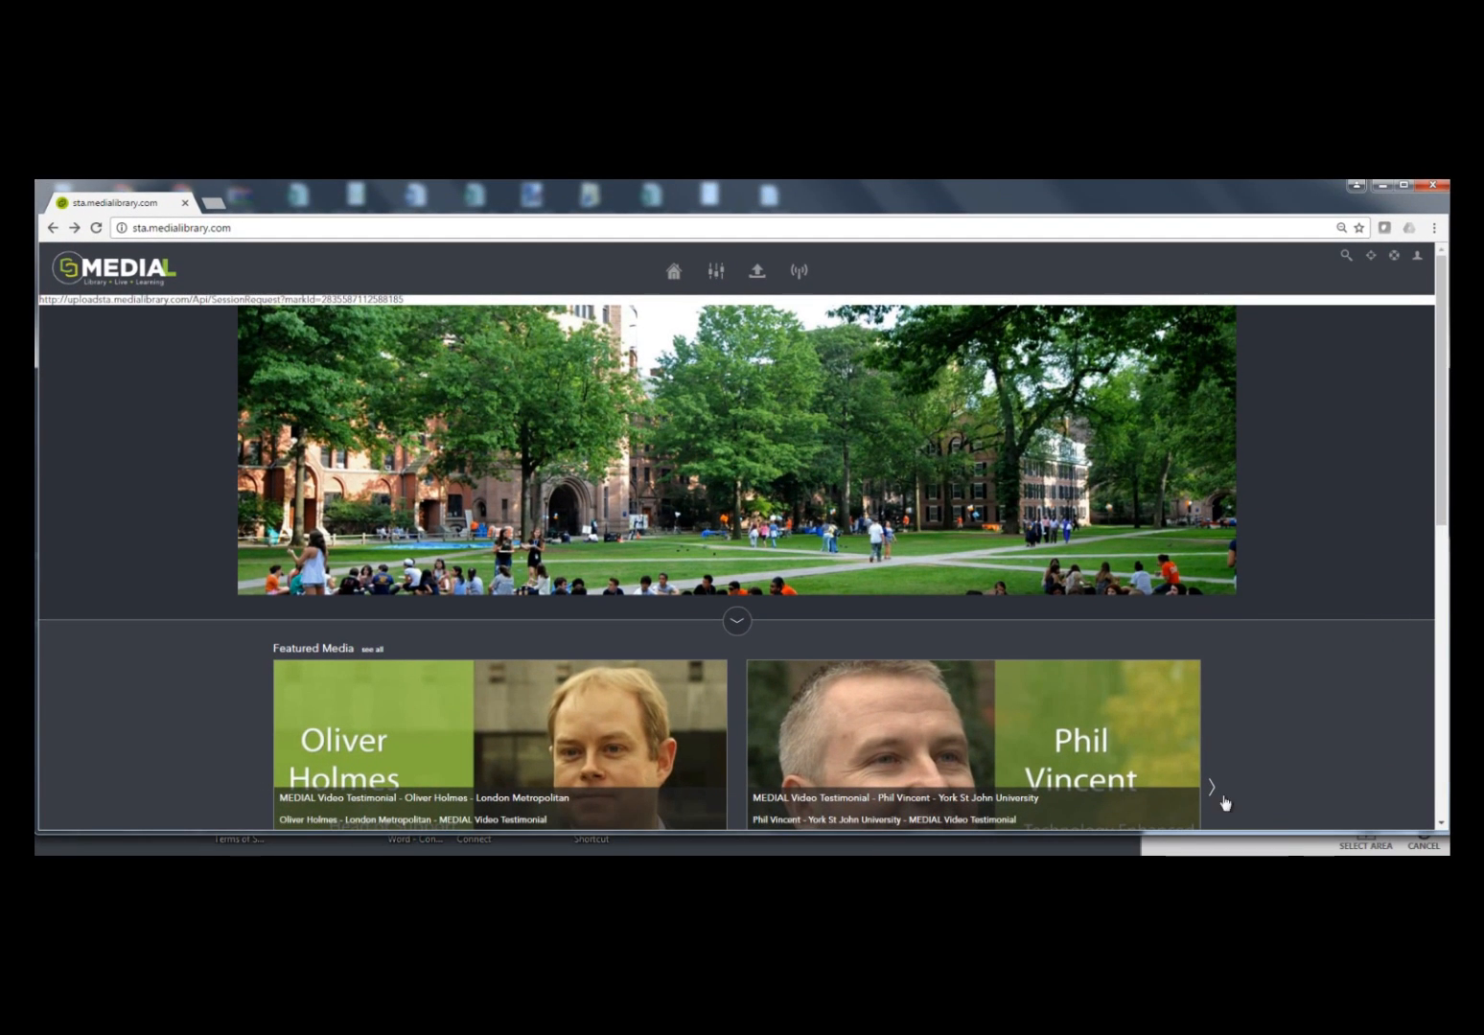
left_click(1365, 840)
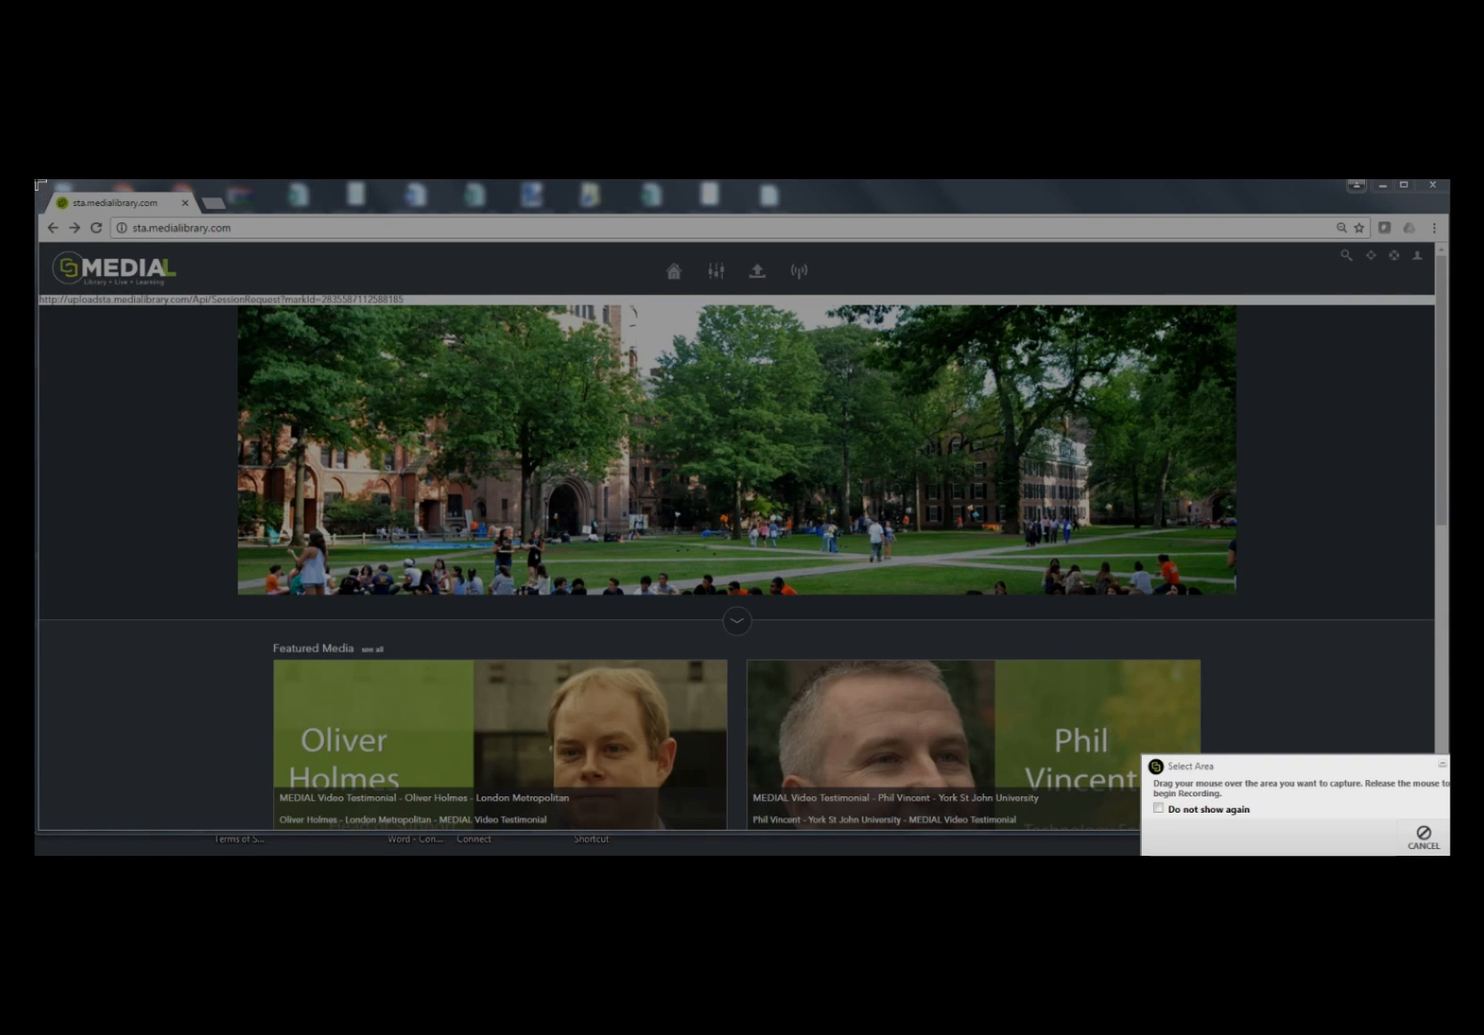
left_click_drag(35, 180, 1449, 854)
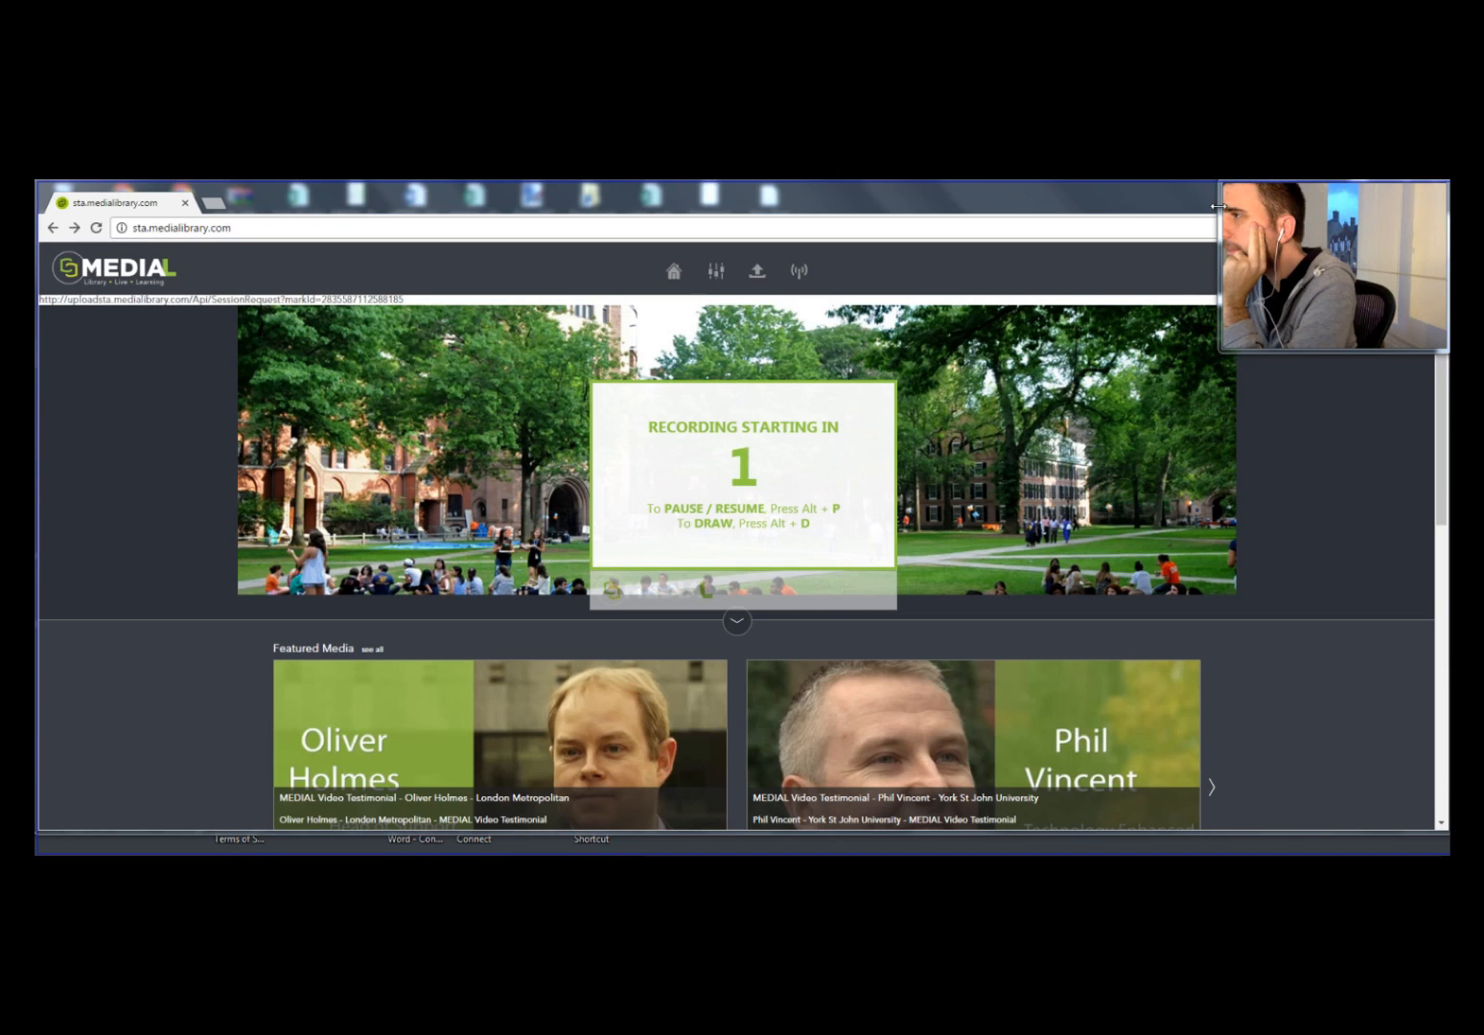
Step: Shrink the floating webcam preview and place it in the lower-right corner of the captured area
left_click_drag(1220, 208, 1265, 208)
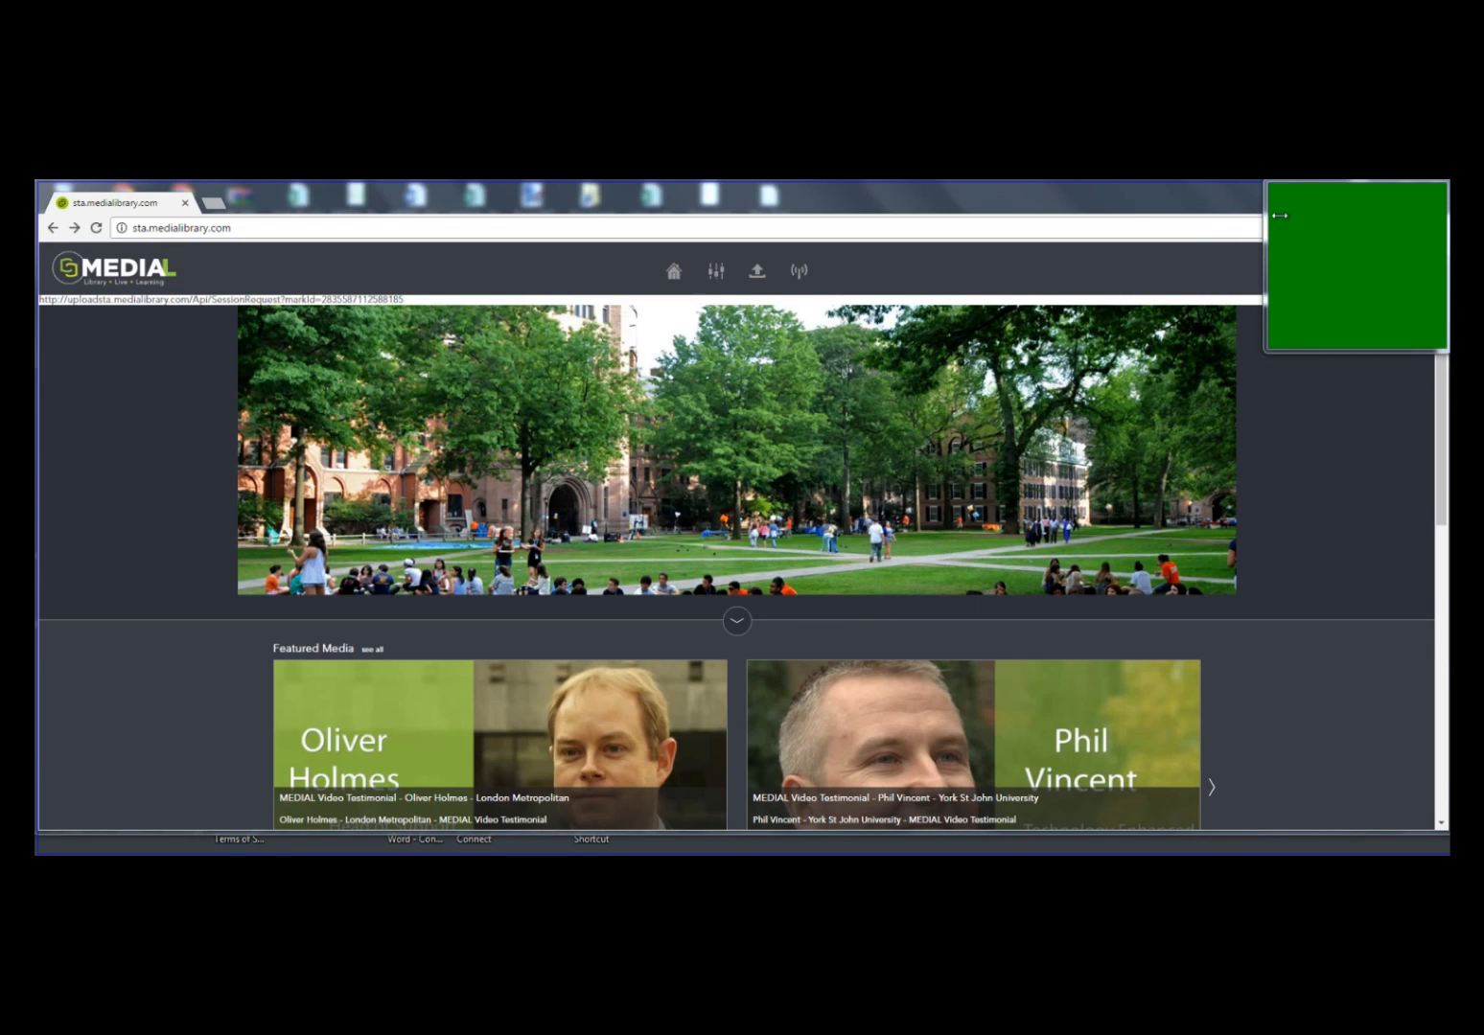
left_click_drag(1324, 234, 1348, 300)
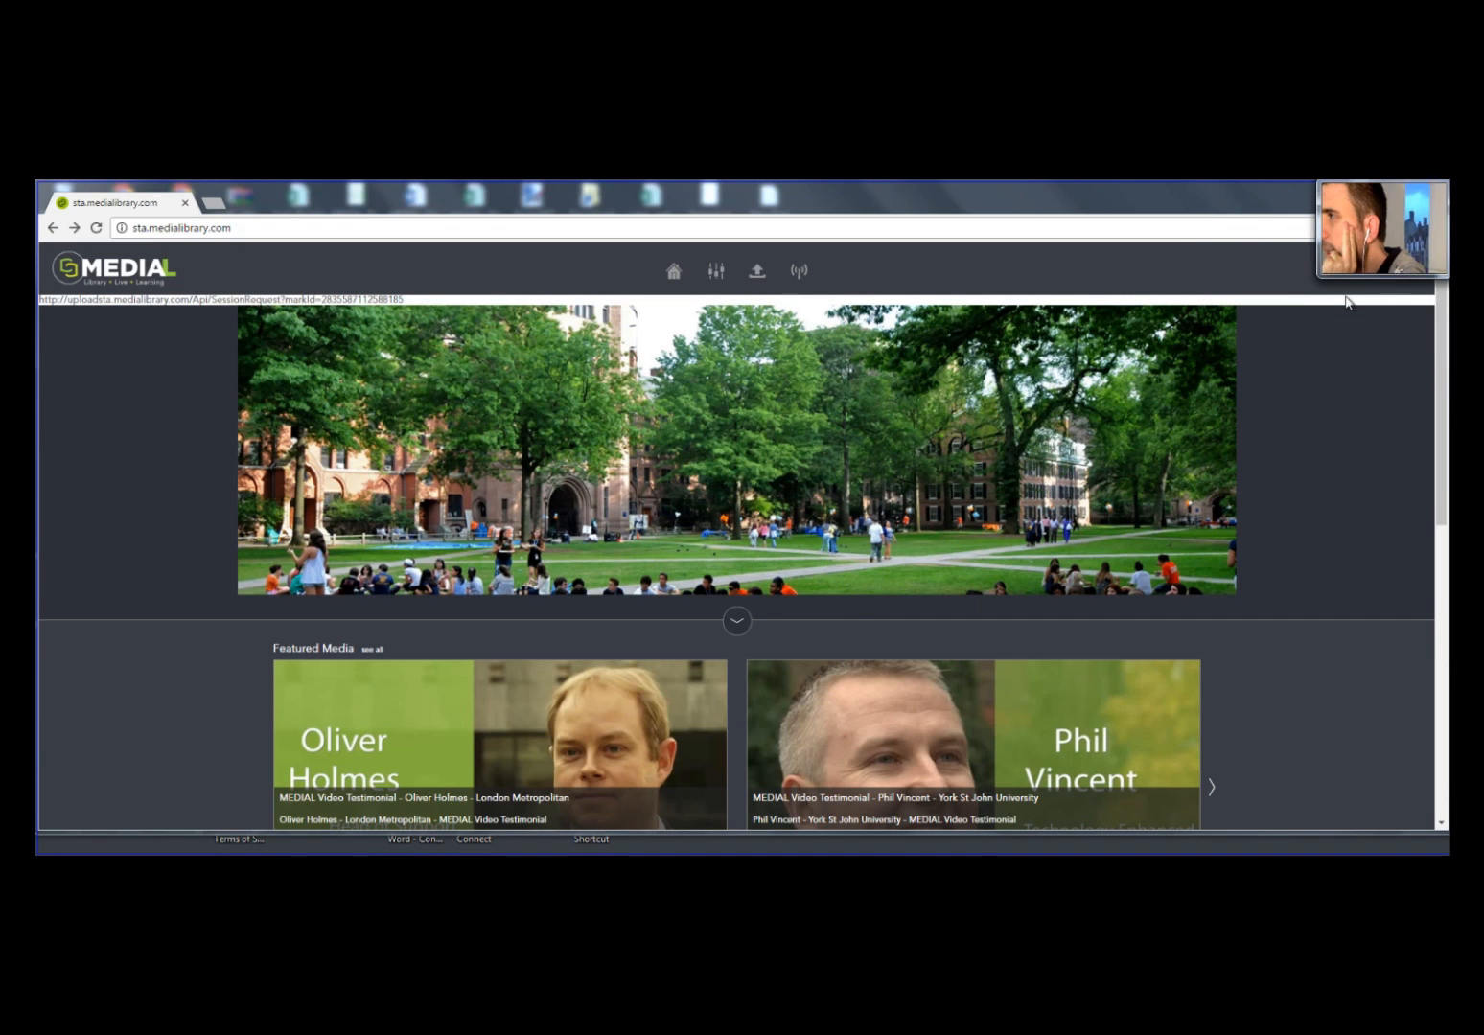
left_click_drag(1373, 219, 1372, 782)
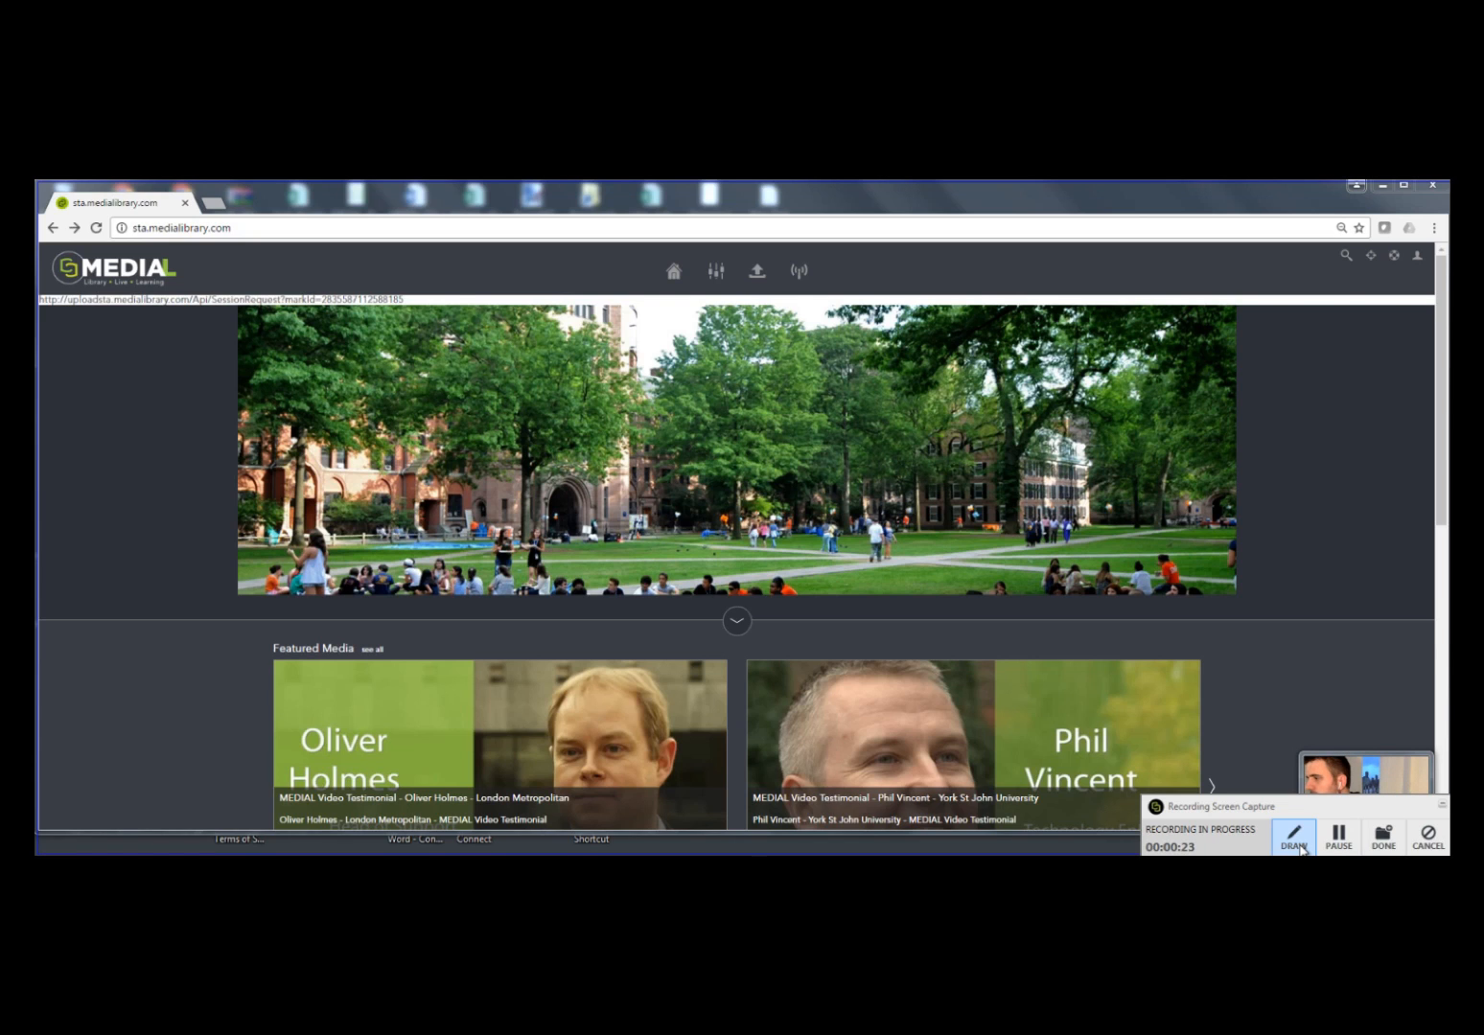
Step: Draw a red downward arrow with the Pen over the walking figures in the campus photo and close the drawing tools
left_click(1295, 837)
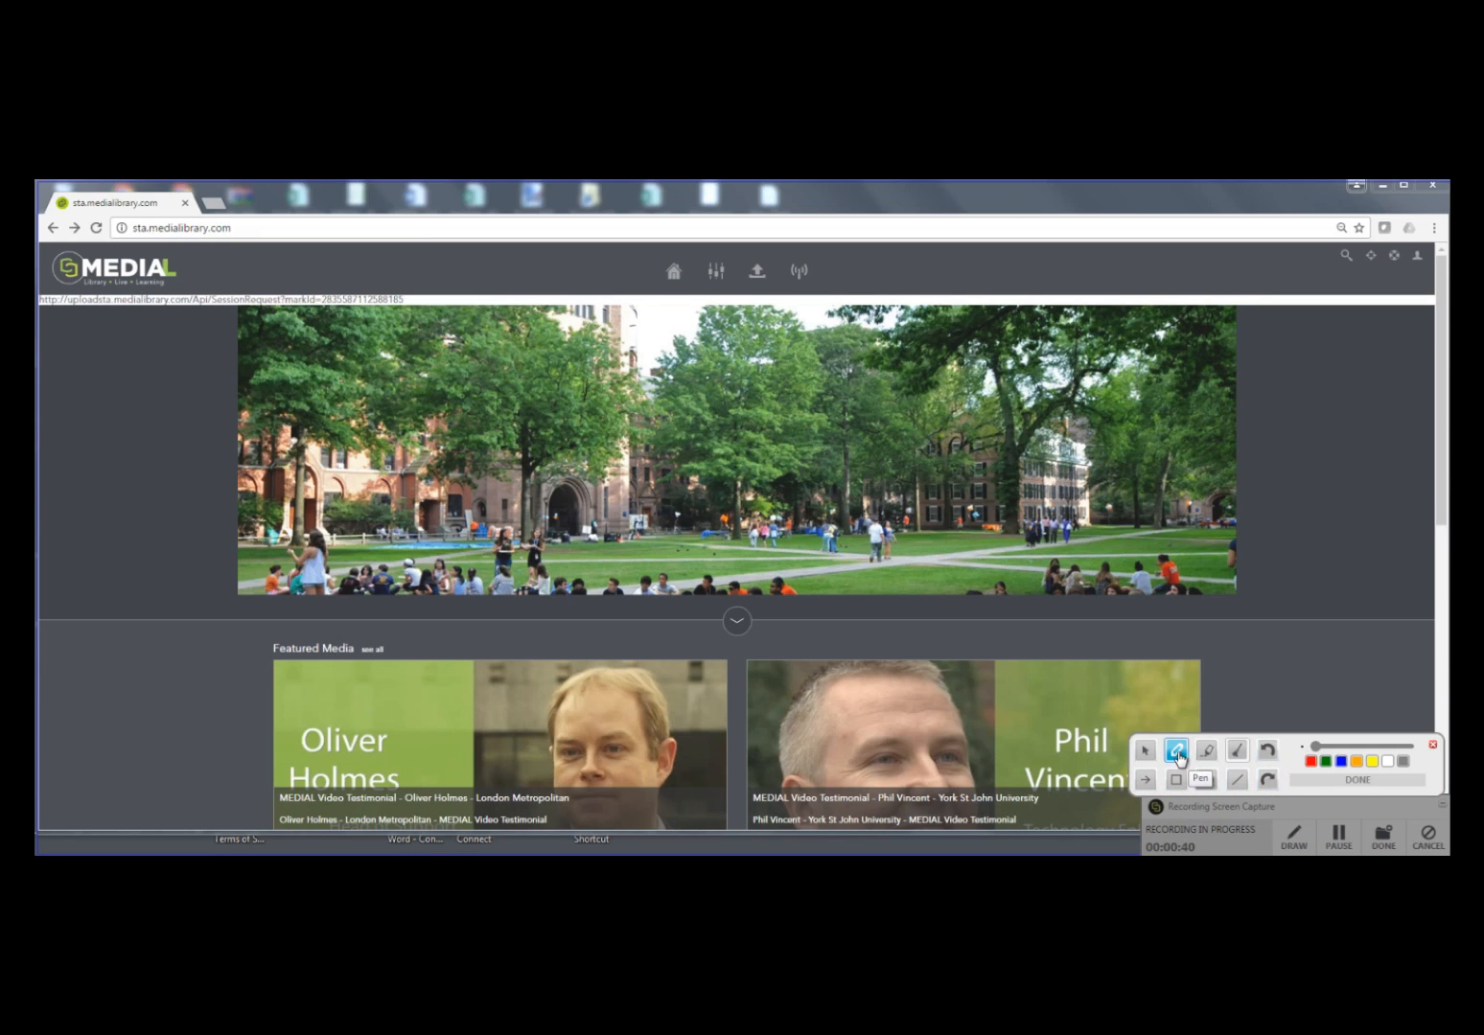
left_click(1312, 763)
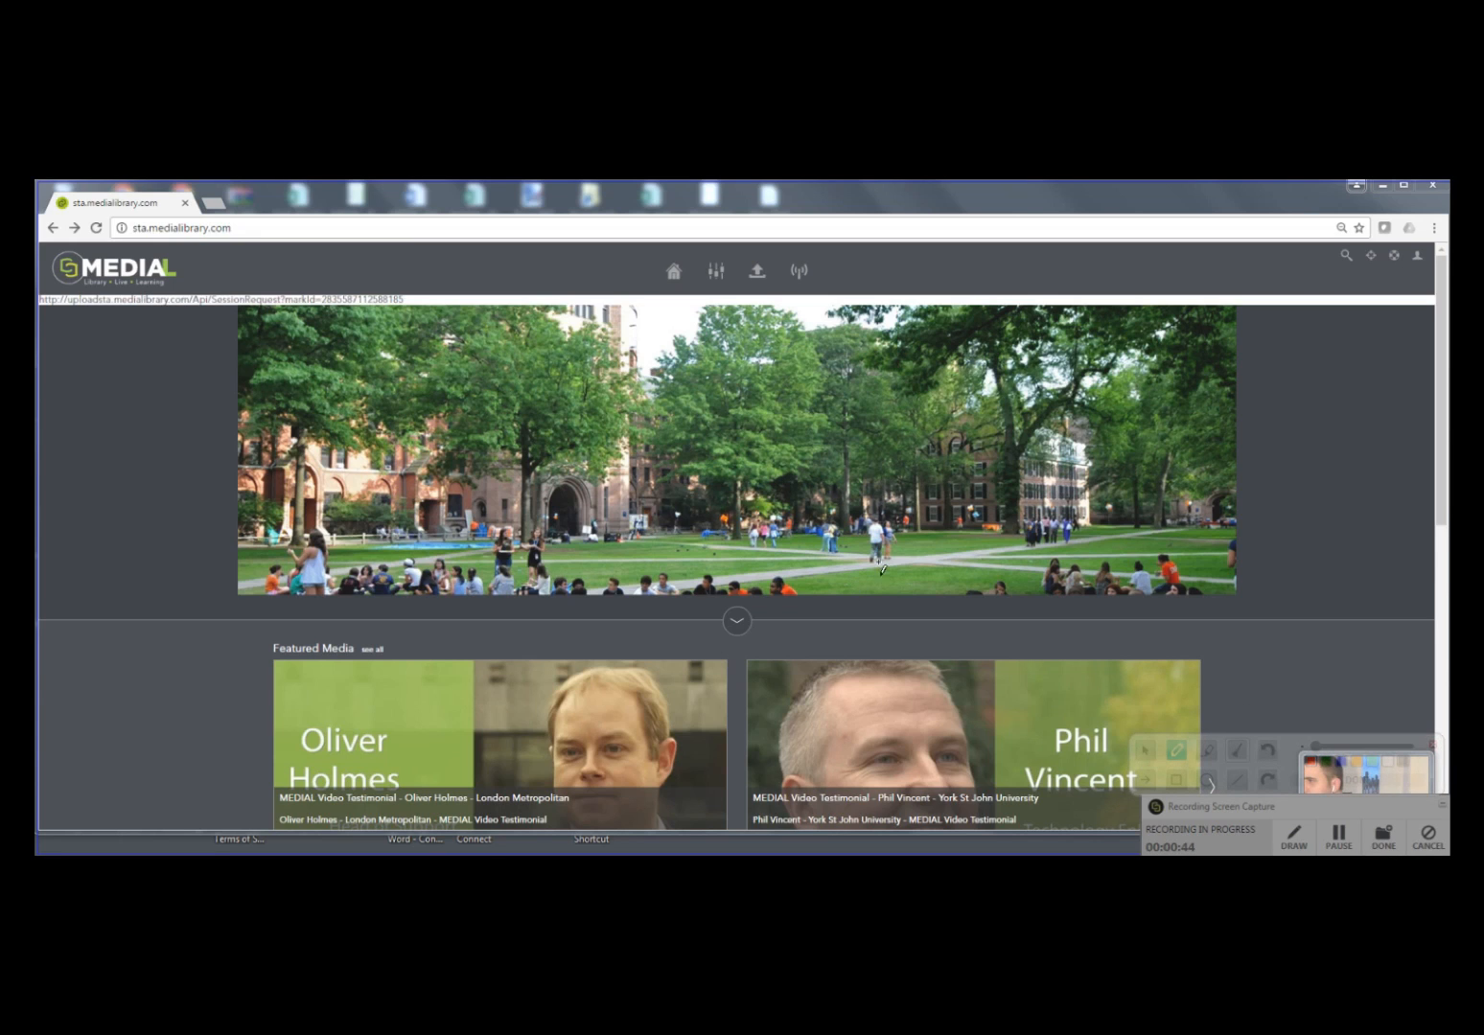
mouse_move(876, 508)
left_mouse_down()
mouse_move(878, 625)
mouse_move(863, 604)
mouse_move(874, 622)
mouse_move(898, 591)
left_mouse_up()
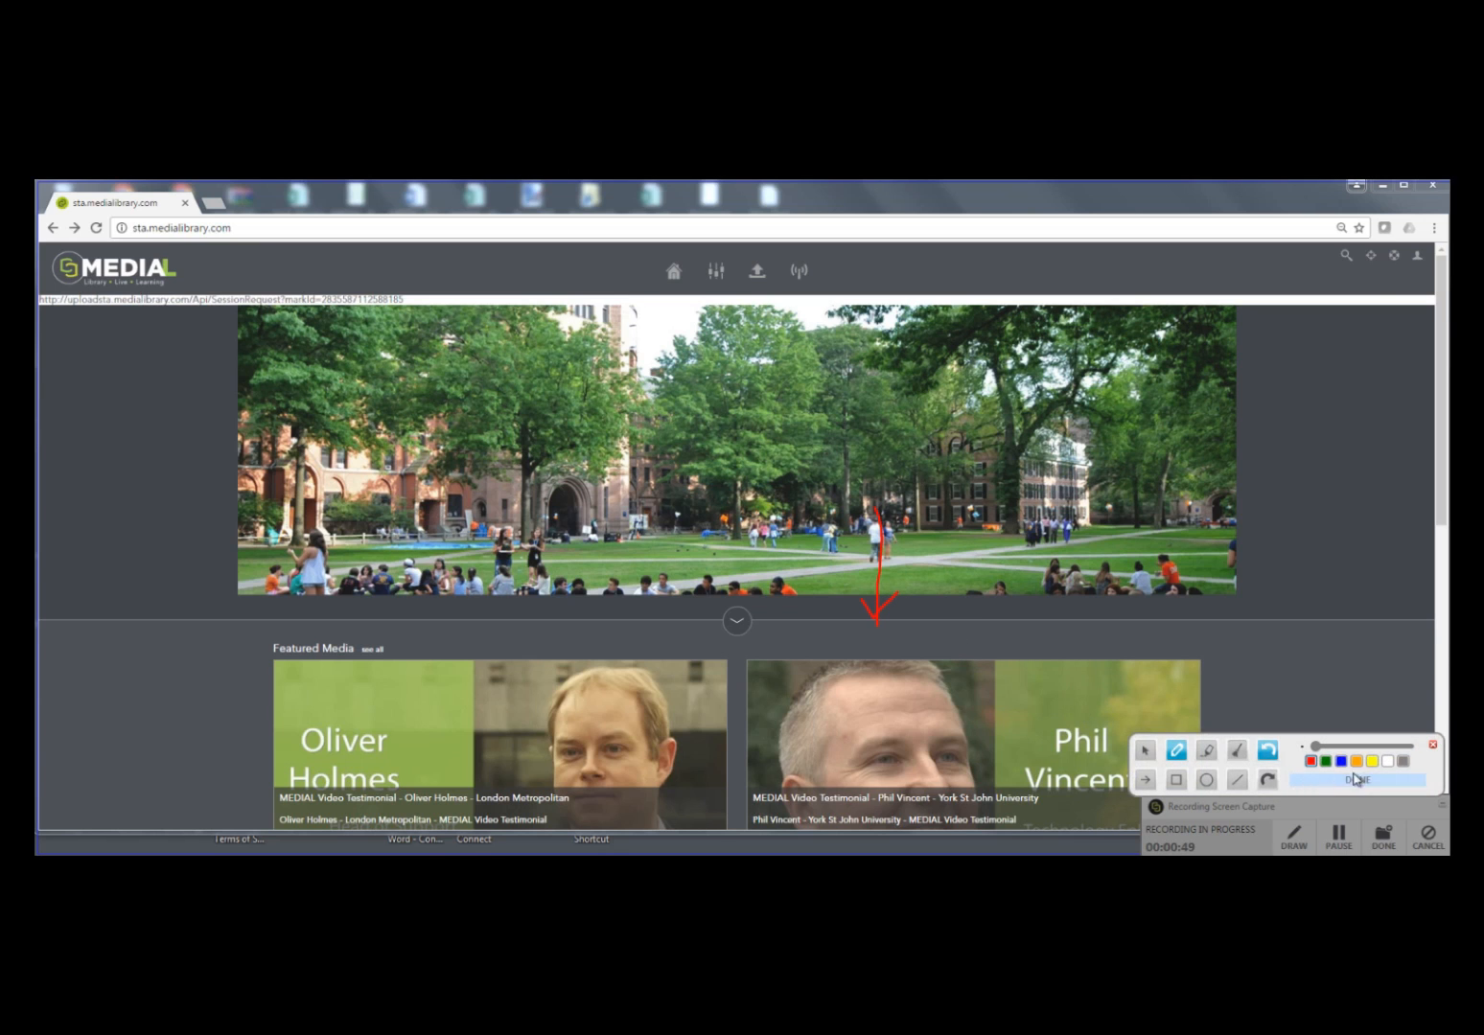
left_click(1434, 745)
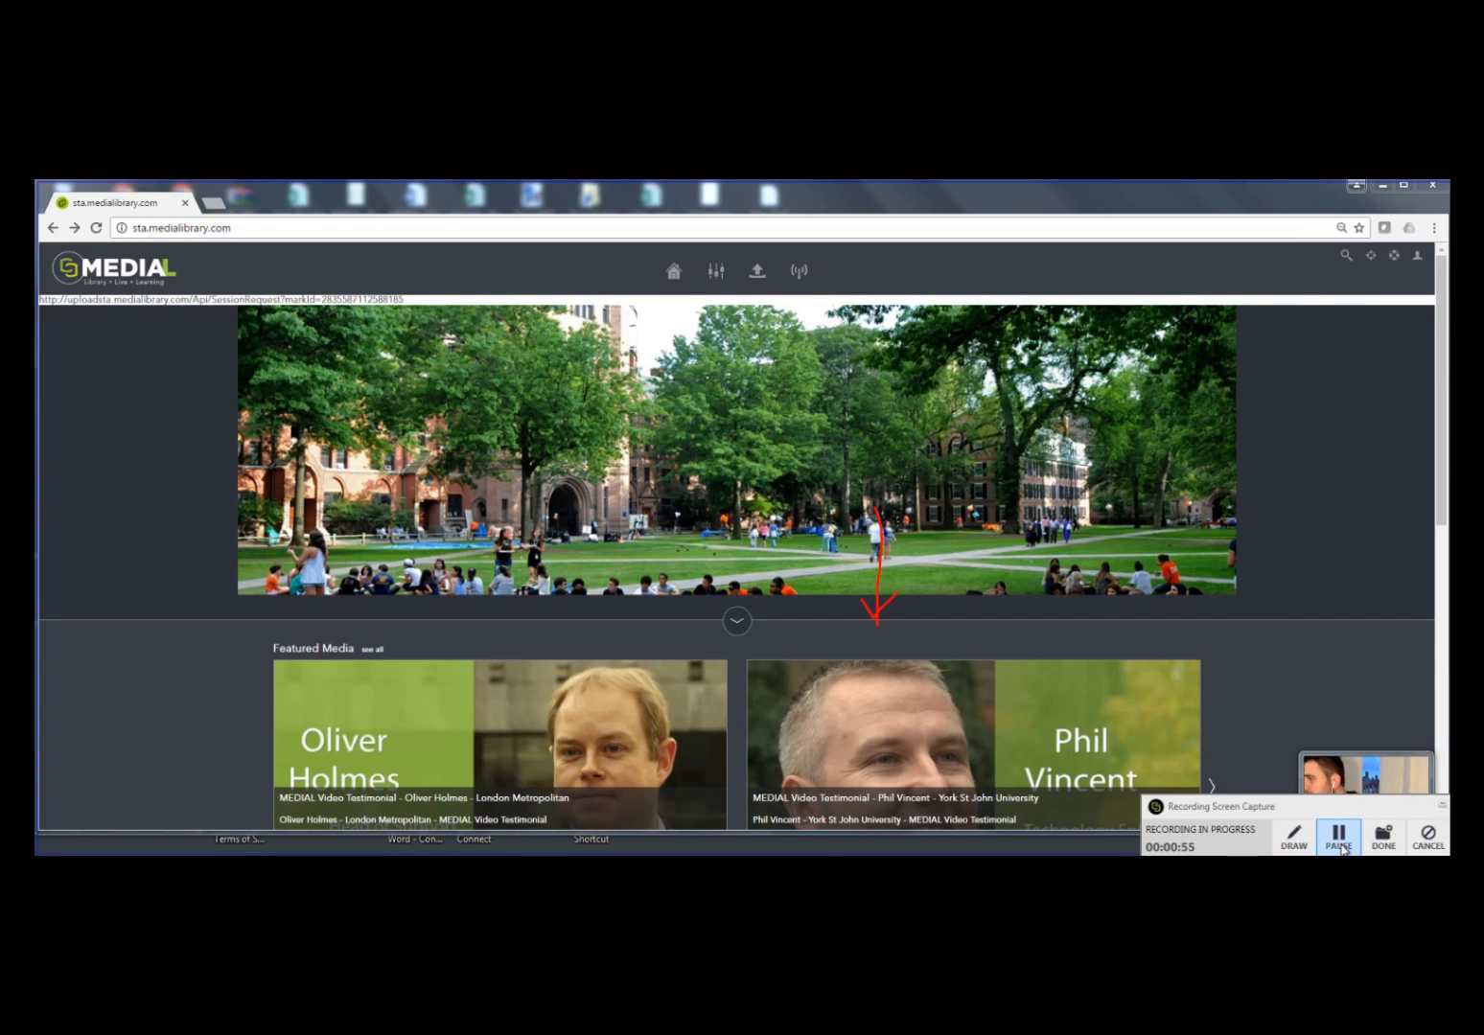
Step: Finish the recording, preview its playback in the editor and accept it without edits
left_click(1390, 847)
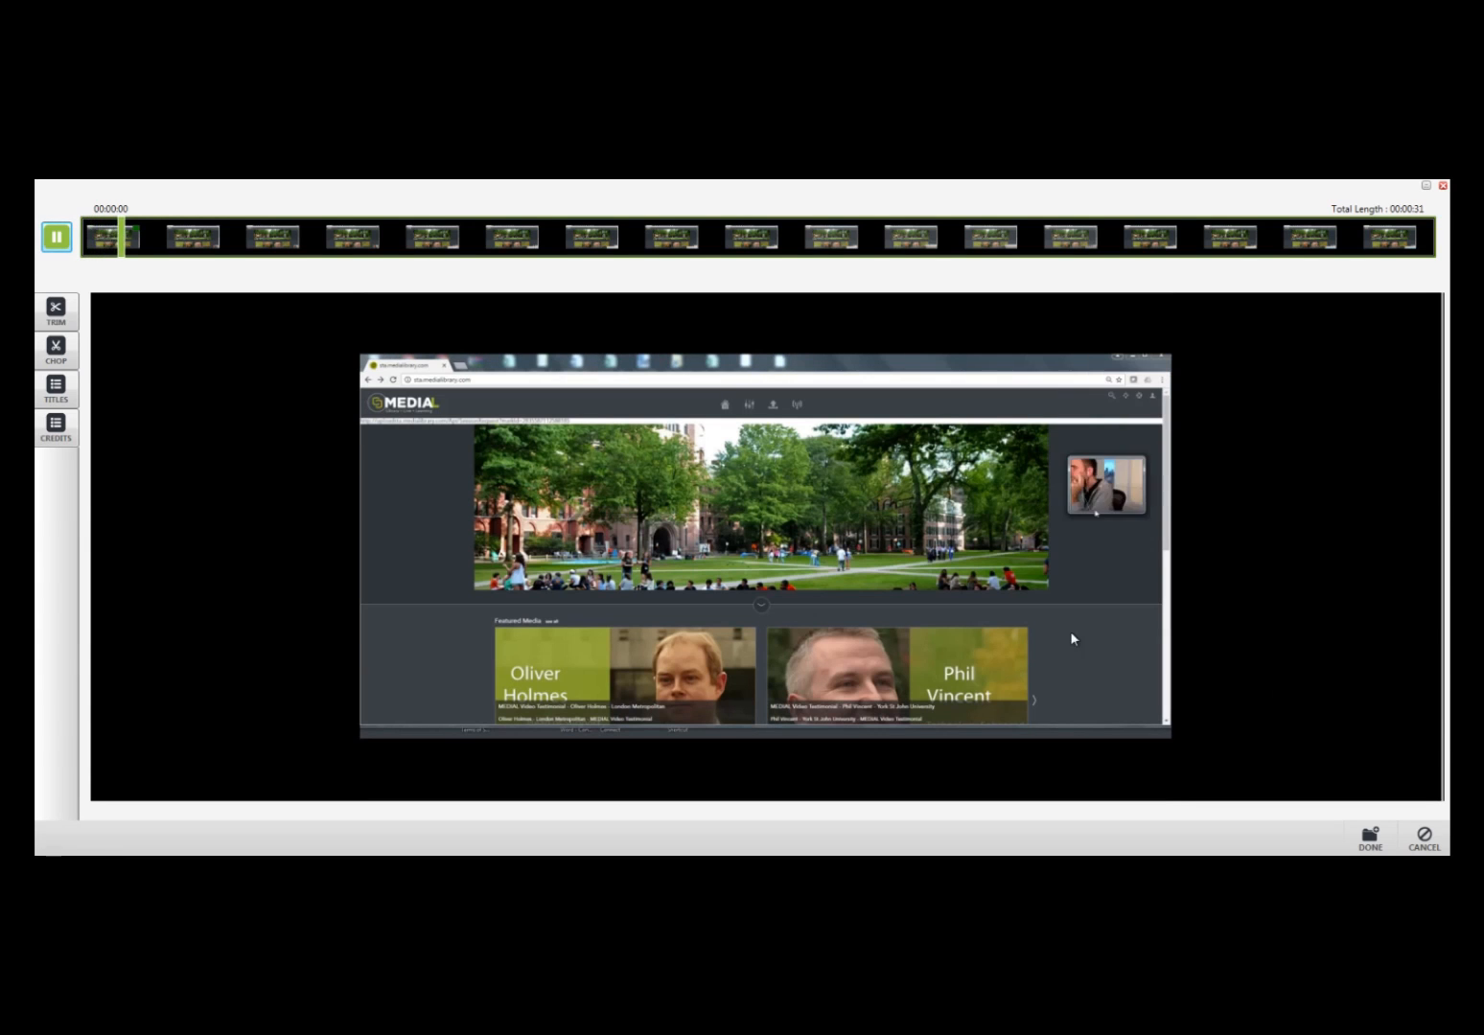
left_click(57, 237)
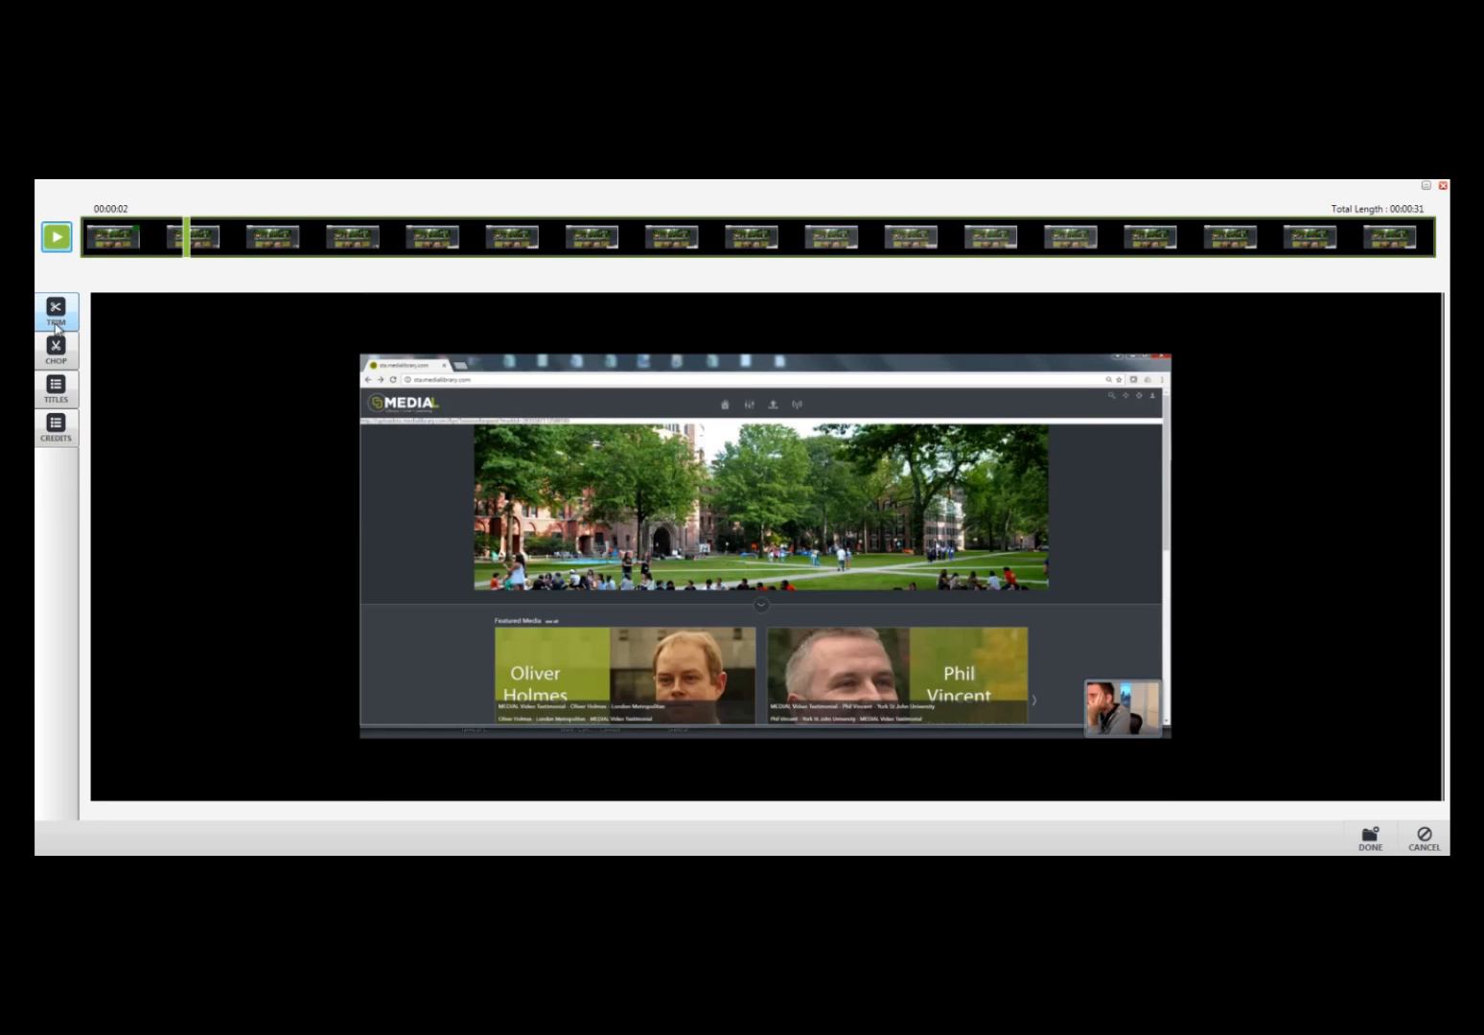
left_click(1371, 841)
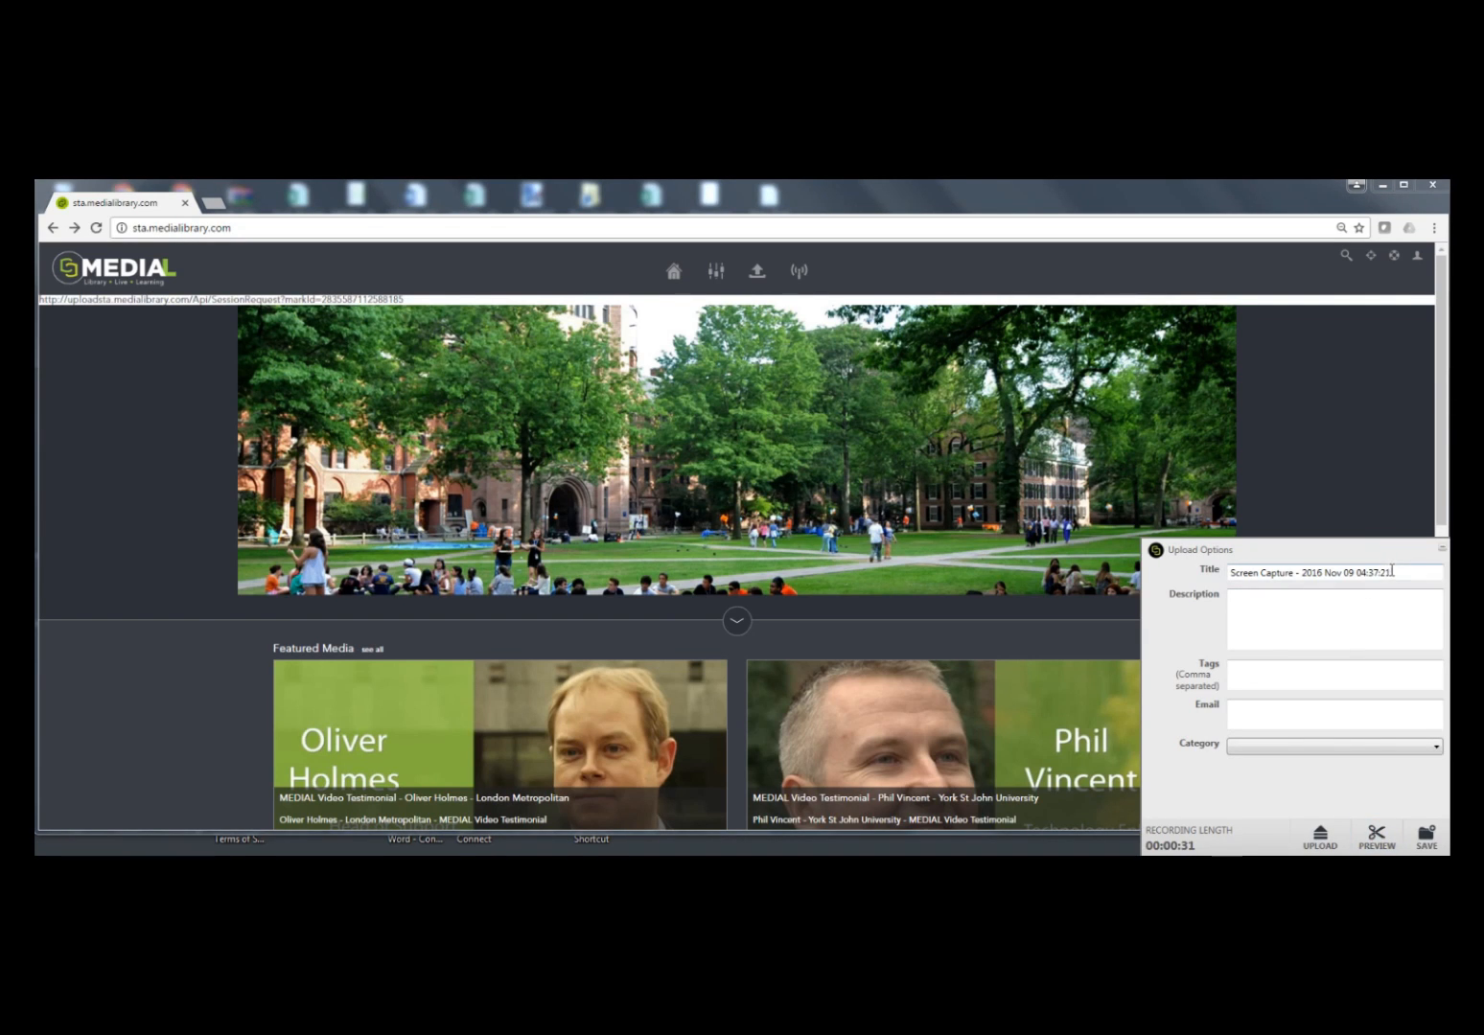
Step: Replace the recording's title with the presenter's first name in the possessive followed by "Presentation"
left_click_drag(1392, 572, 1232, 572)
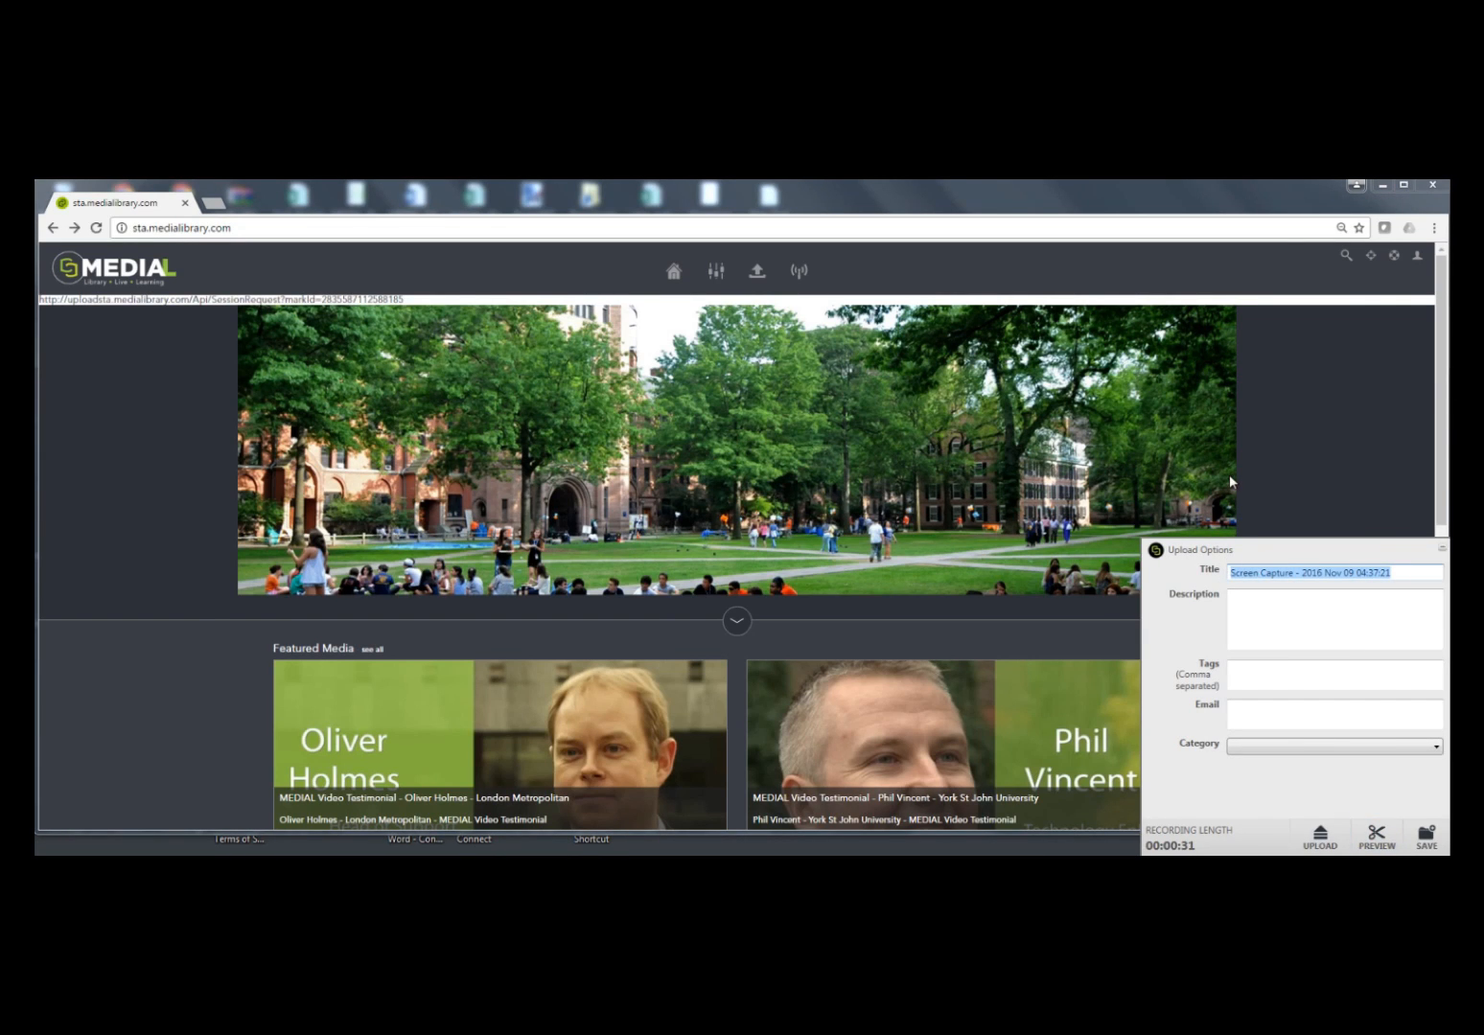
type("Rob's")
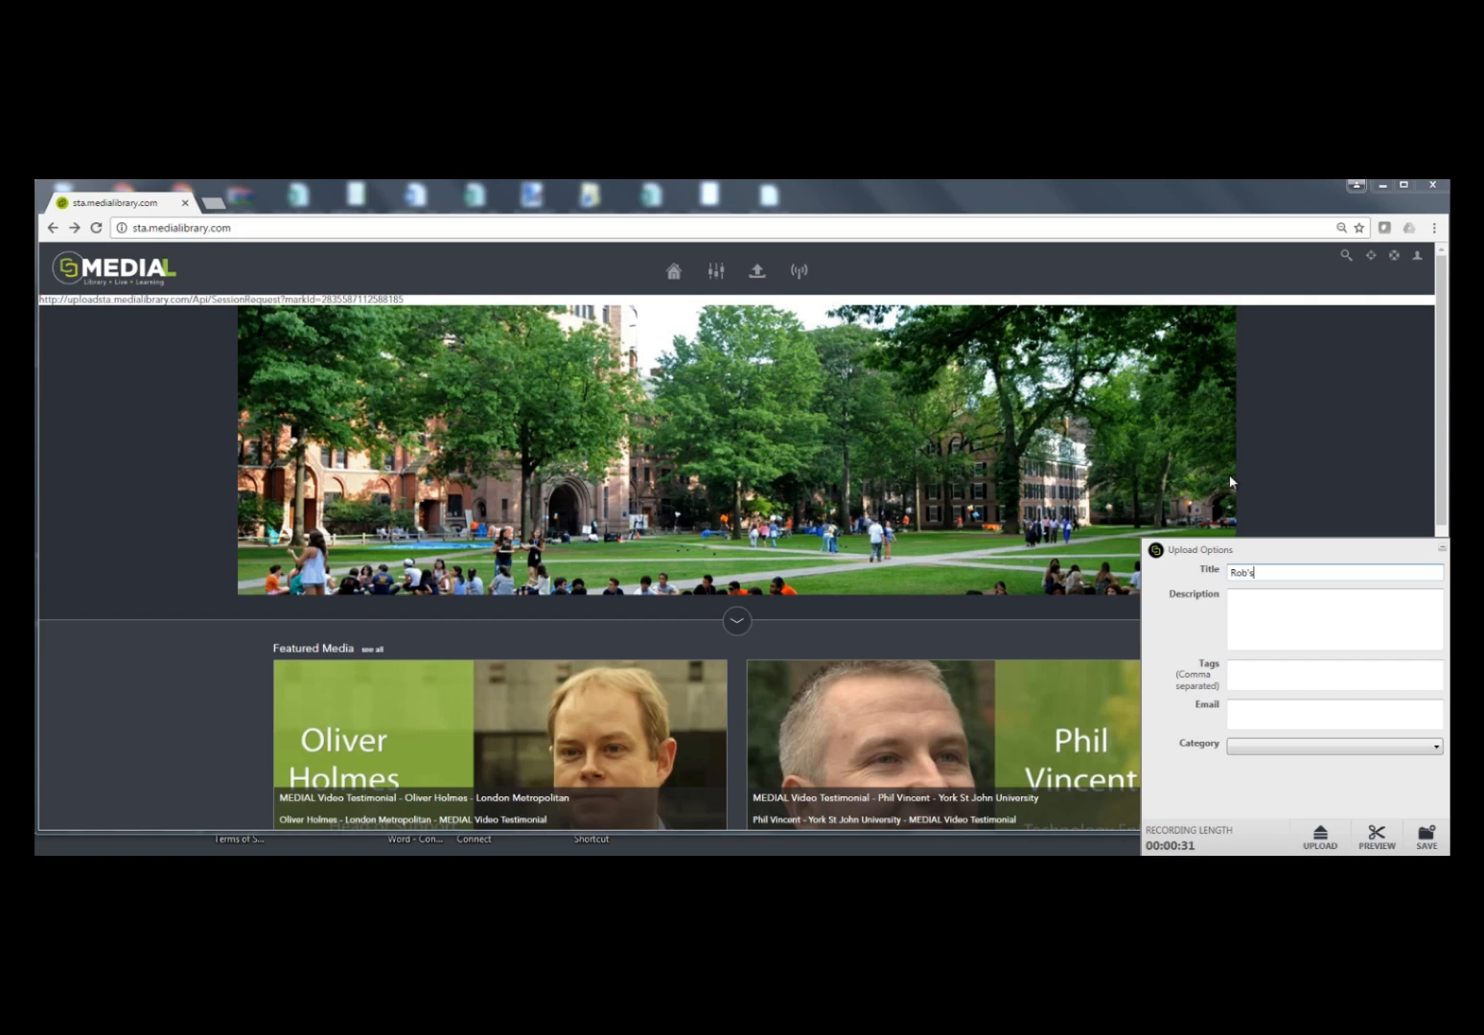
type(" Presentation")
Step: Enter the description "This is a test", the tag "pres" and the presenter's e-mail address for the recording
left_click(1245, 614)
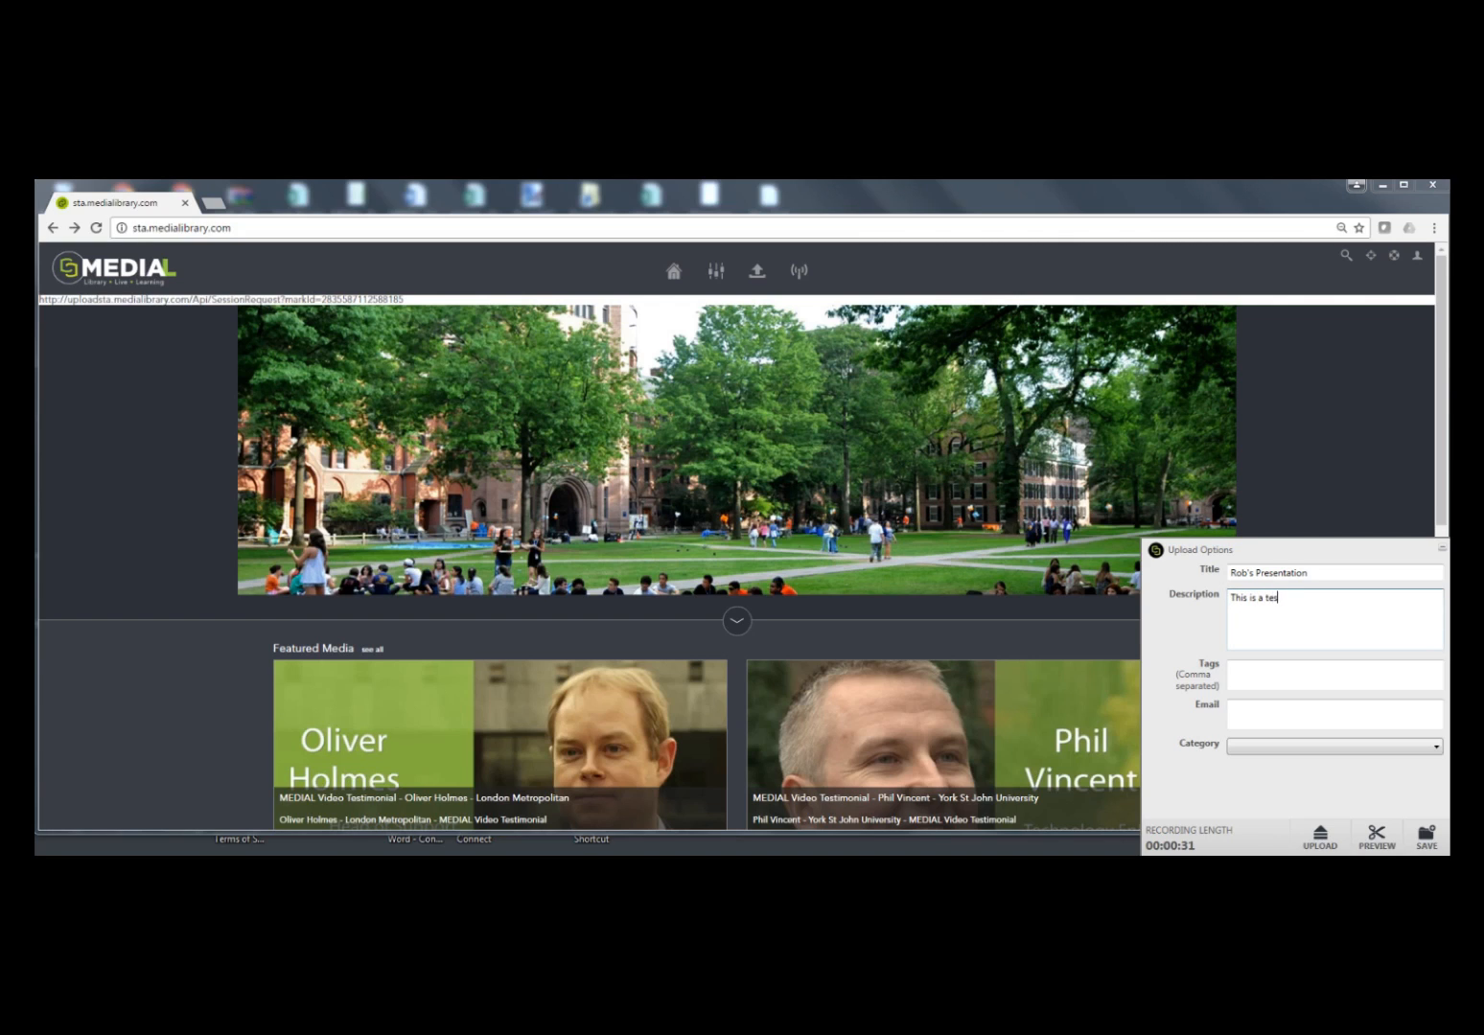
left_click(1259, 671)
type("Ples")
left_click(1259, 714)
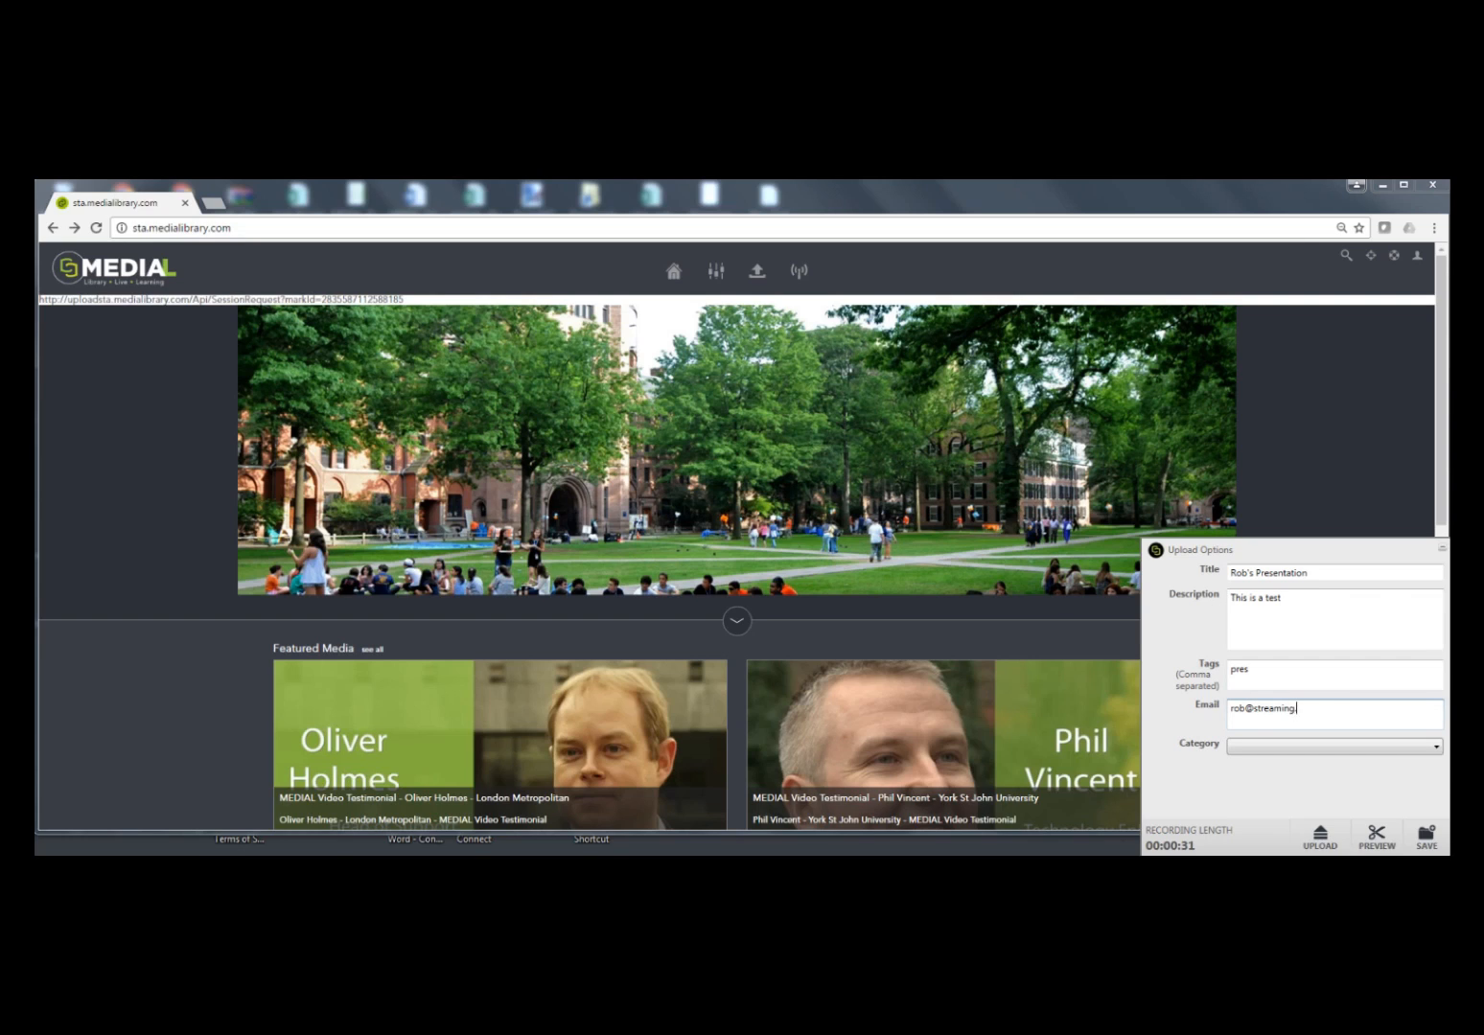
Step: Assign the recording to the Astrophysics category and upload it to the media library
left_click(1301, 749)
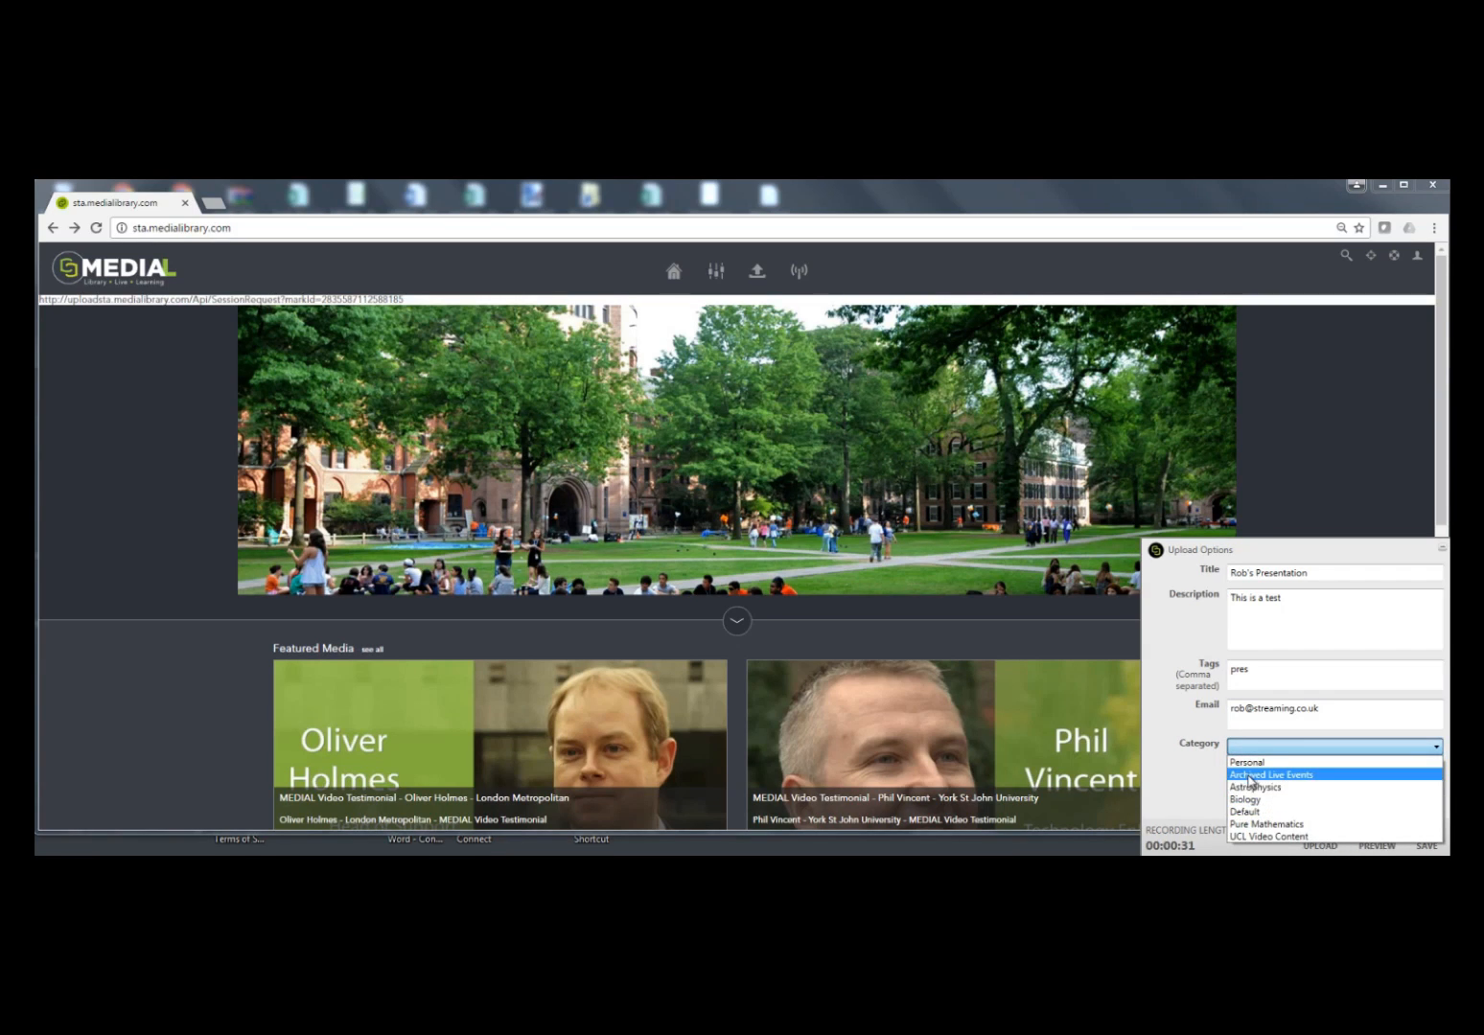
left_click(1268, 788)
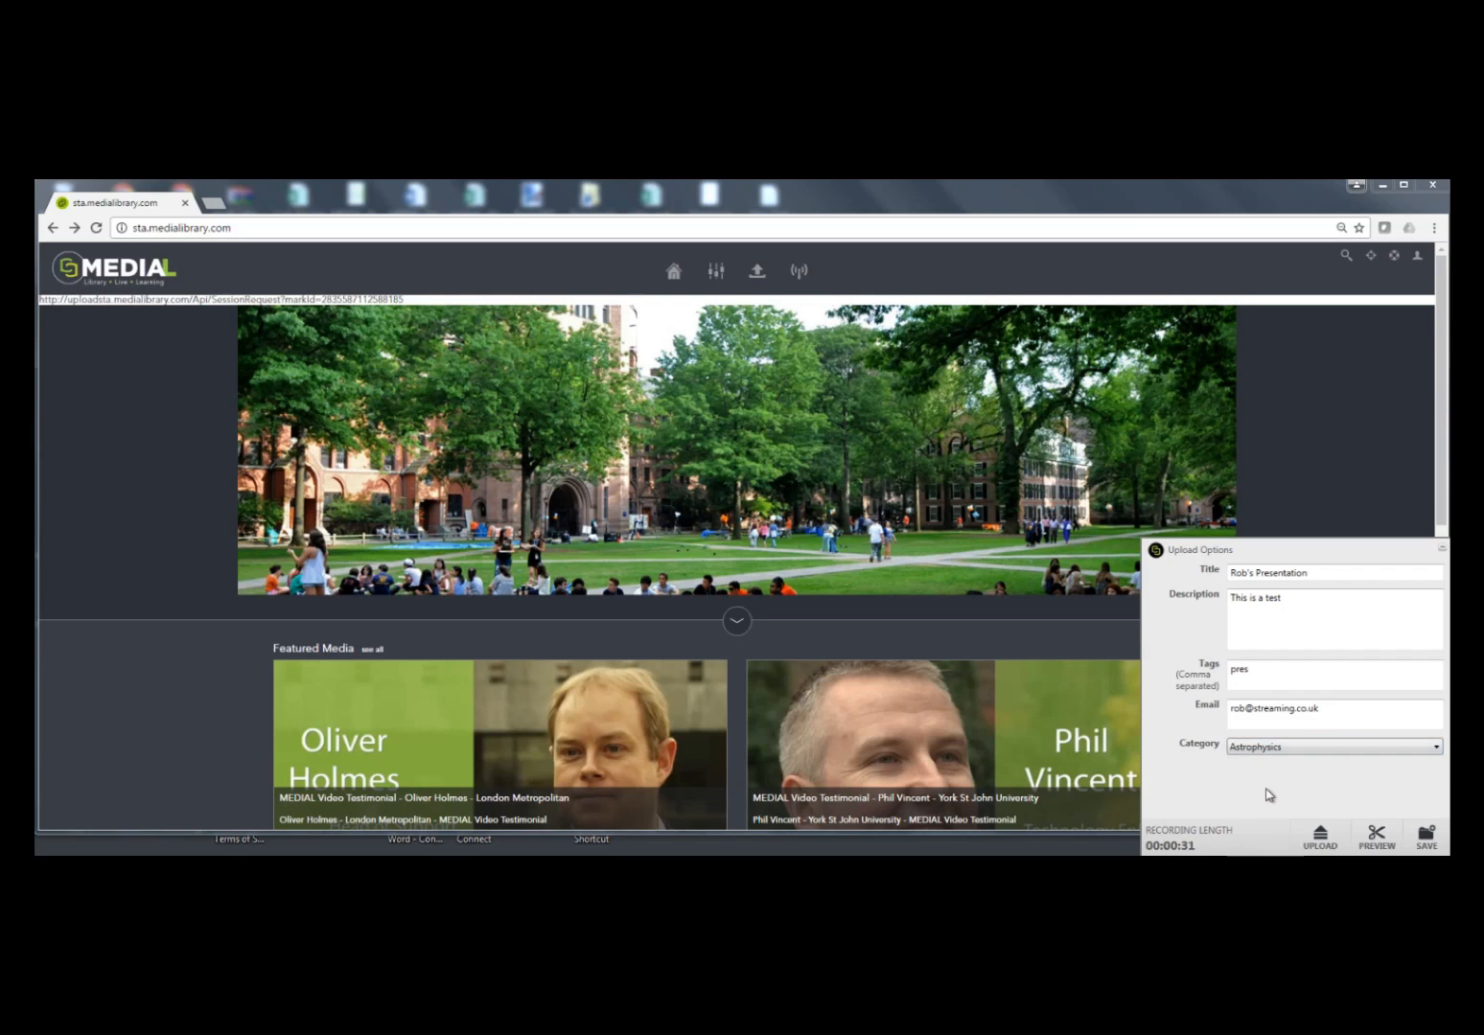
left_click(1319, 843)
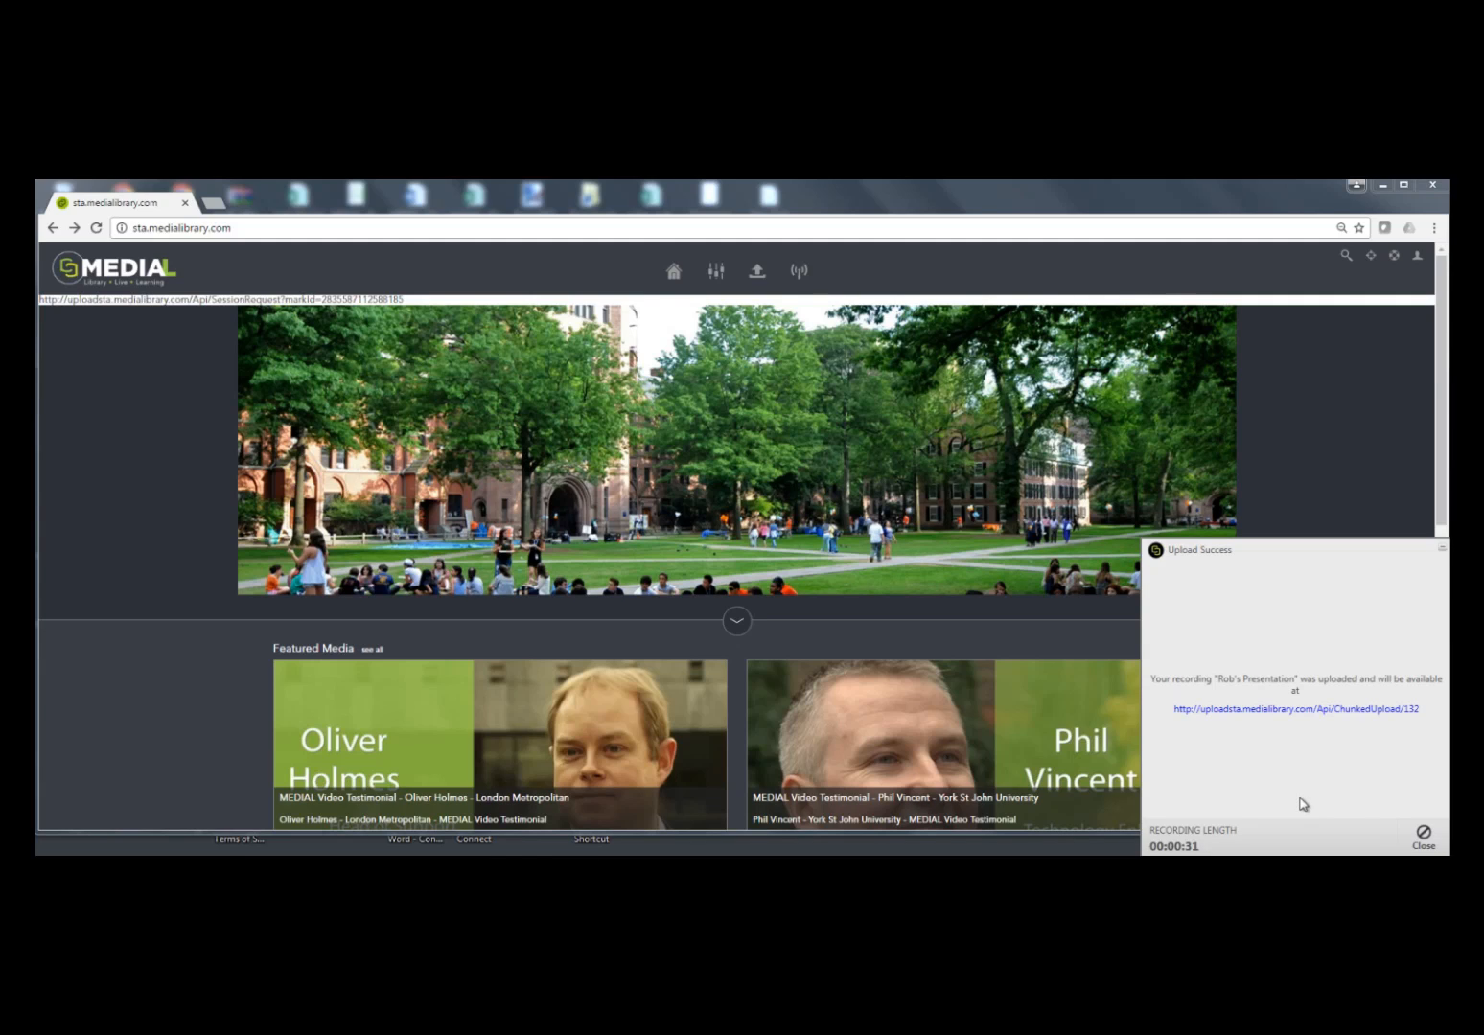
Step: Dismiss the upload message and exit the MEDIALecture recorder
left_click(1421, 836)
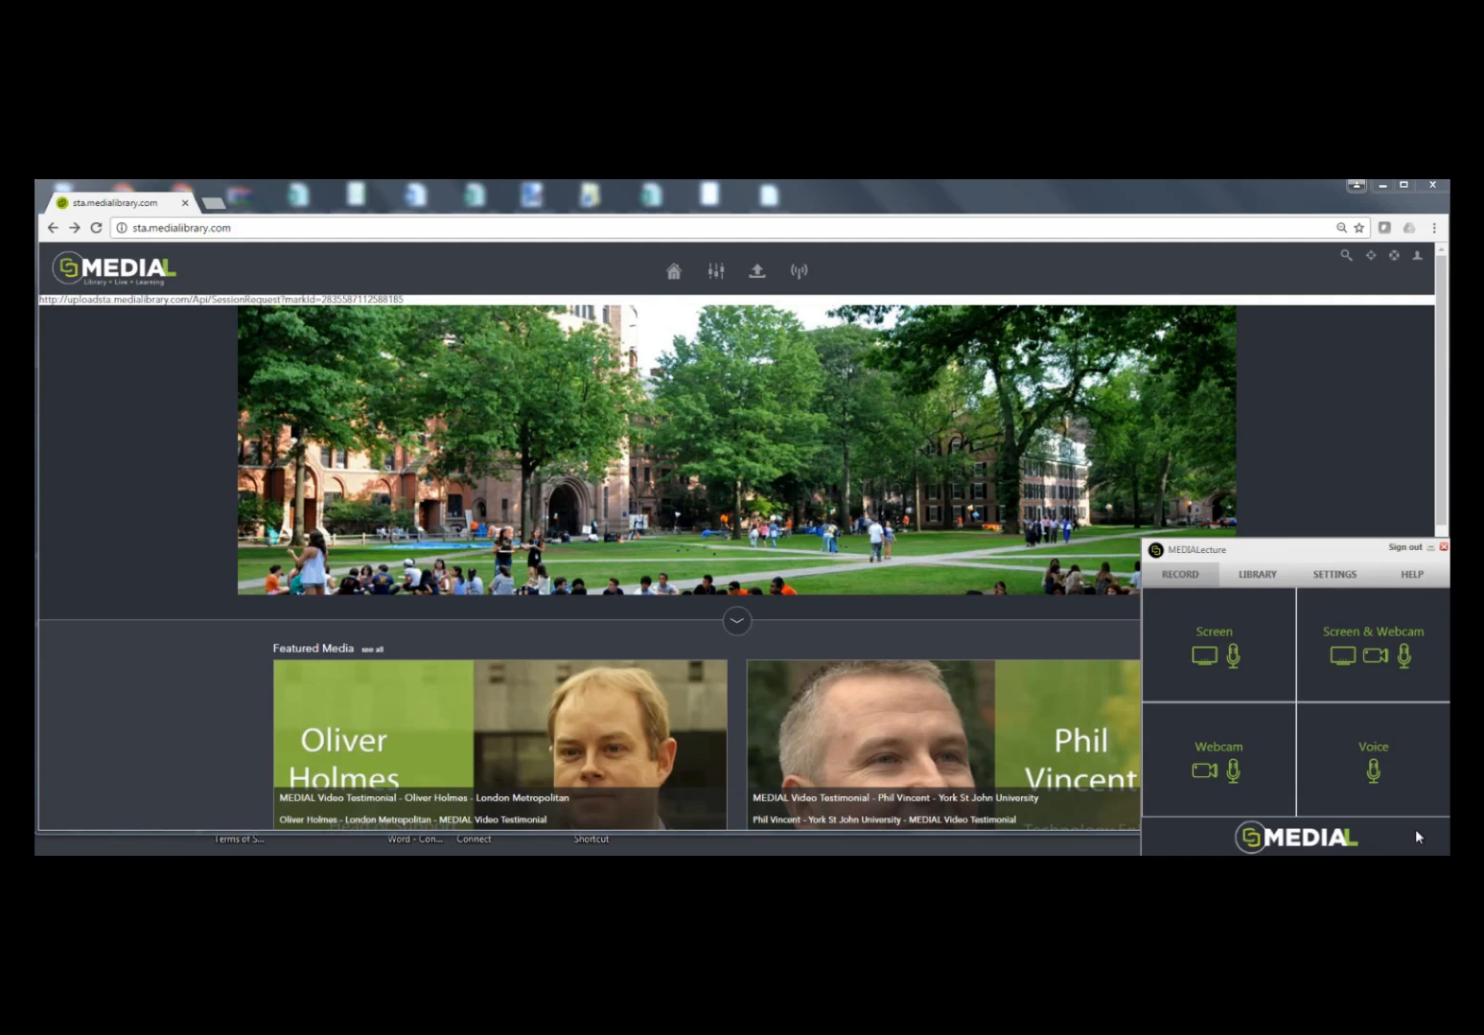
left_click(1444, 547)
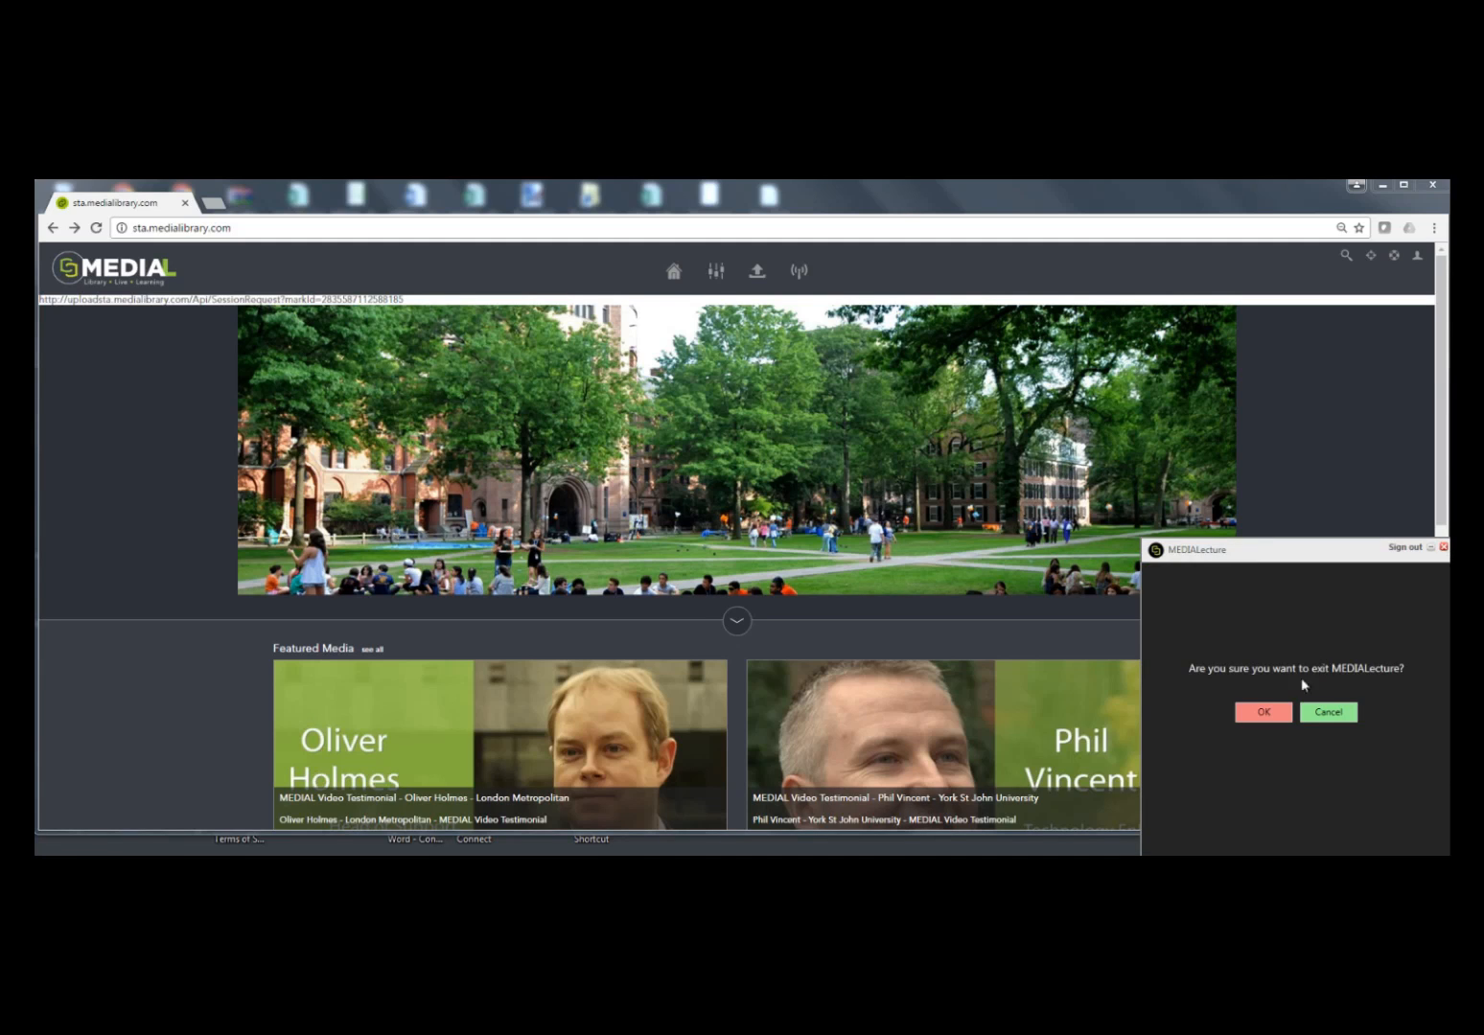
left_click(1289, 712)
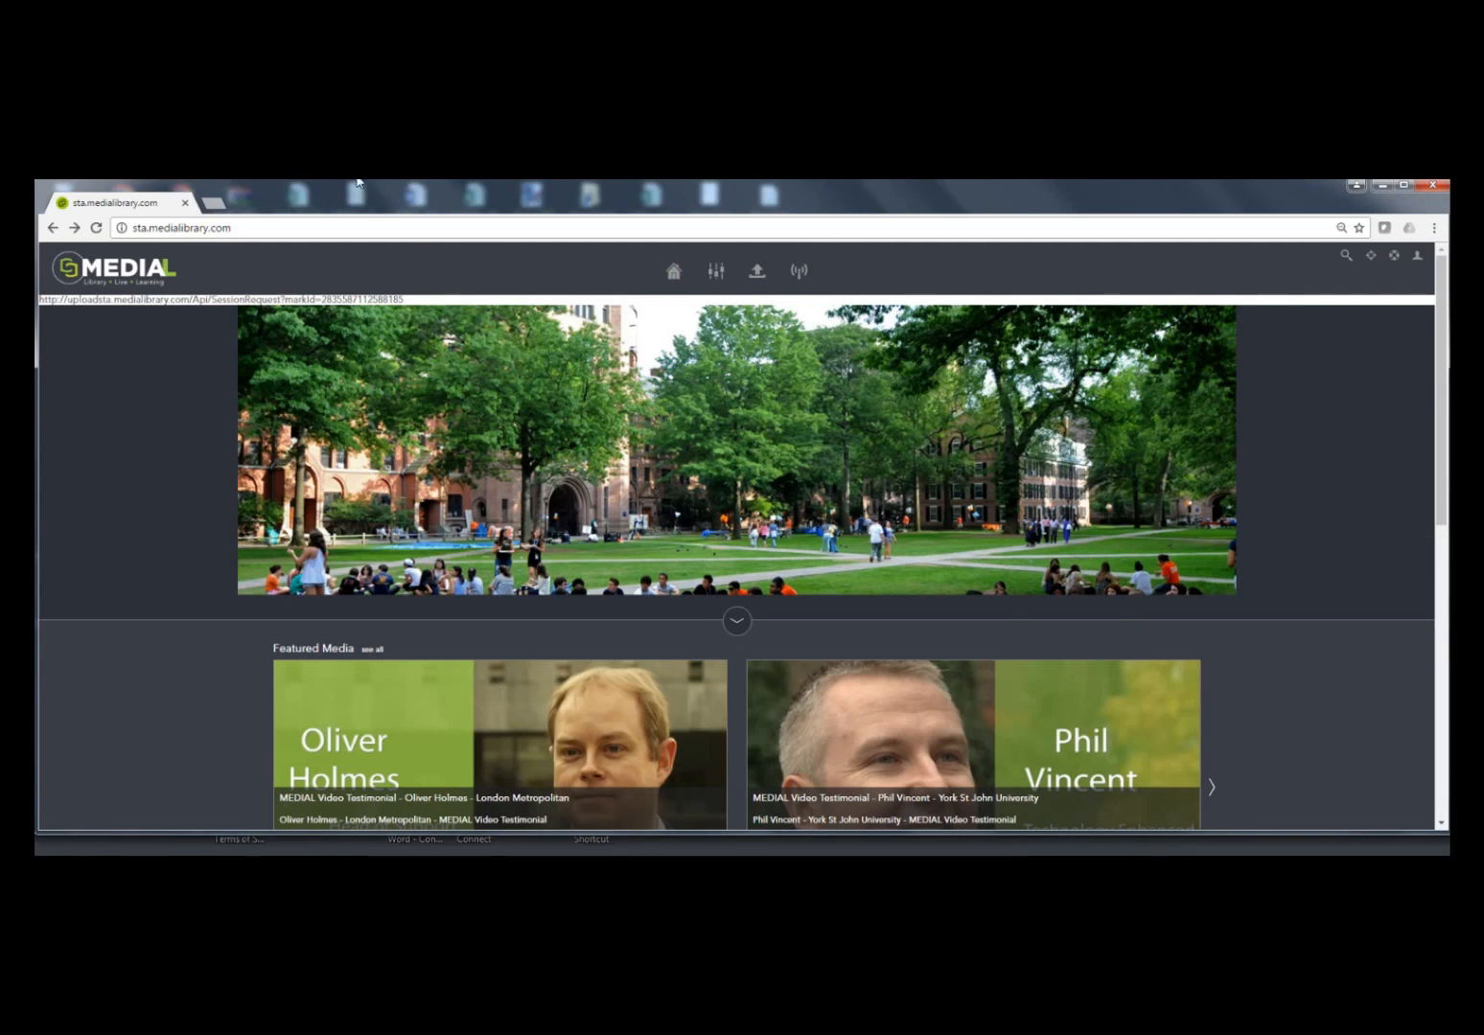
Step: Open the library's Content Manager and play the newly uploaded presentation from the media listing
left_click(716, 271)
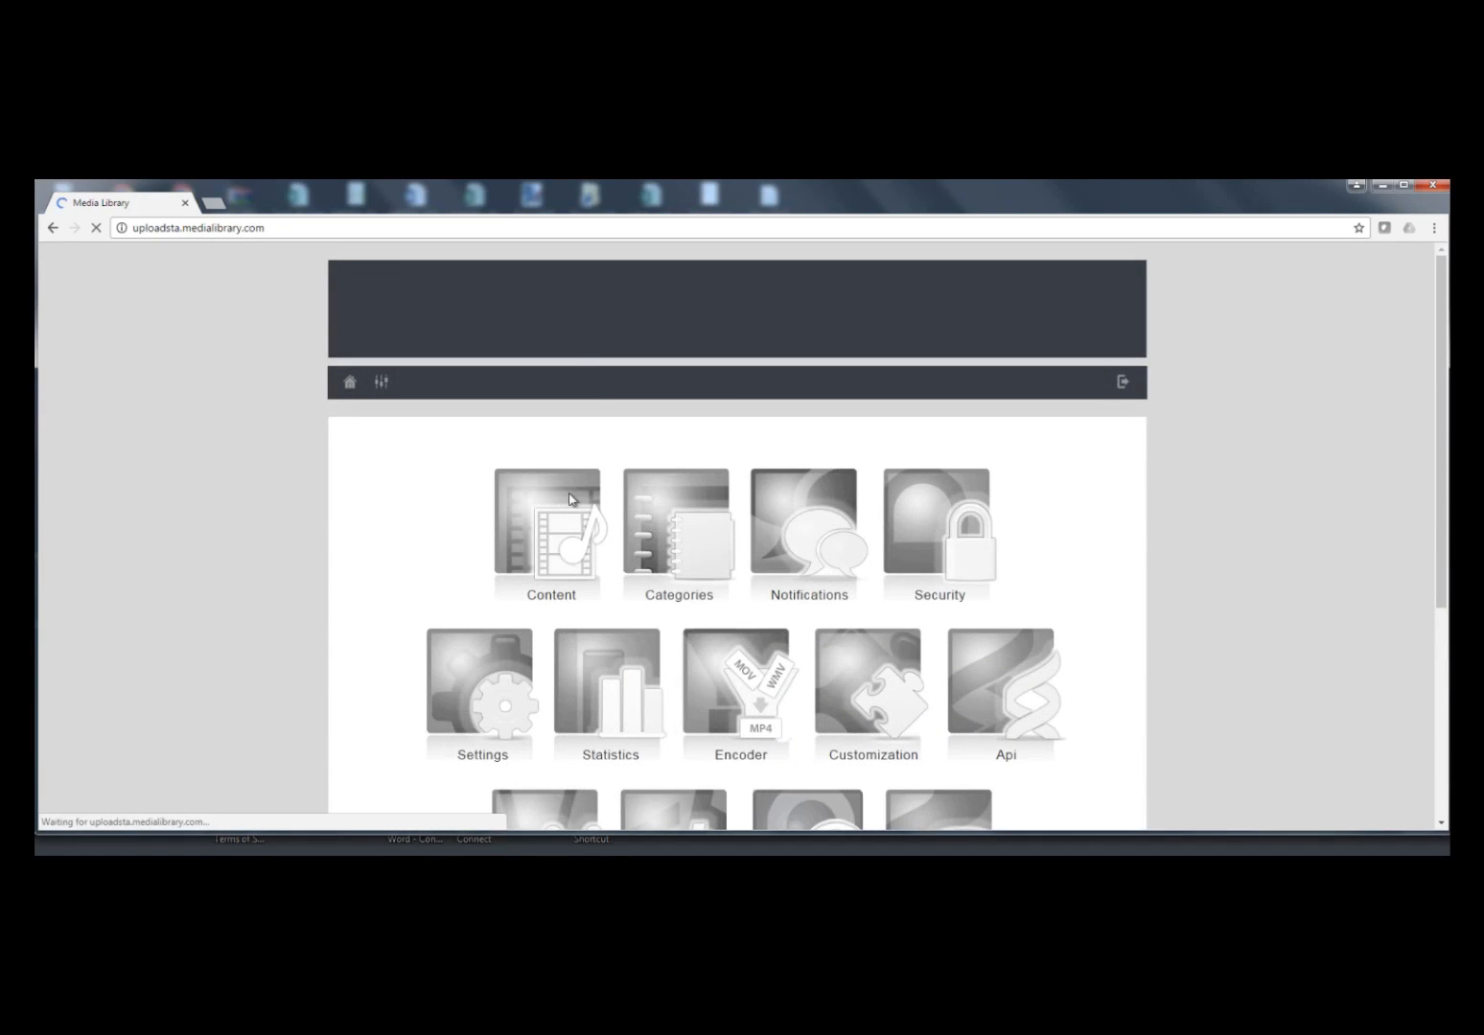
left_click(570, 502)
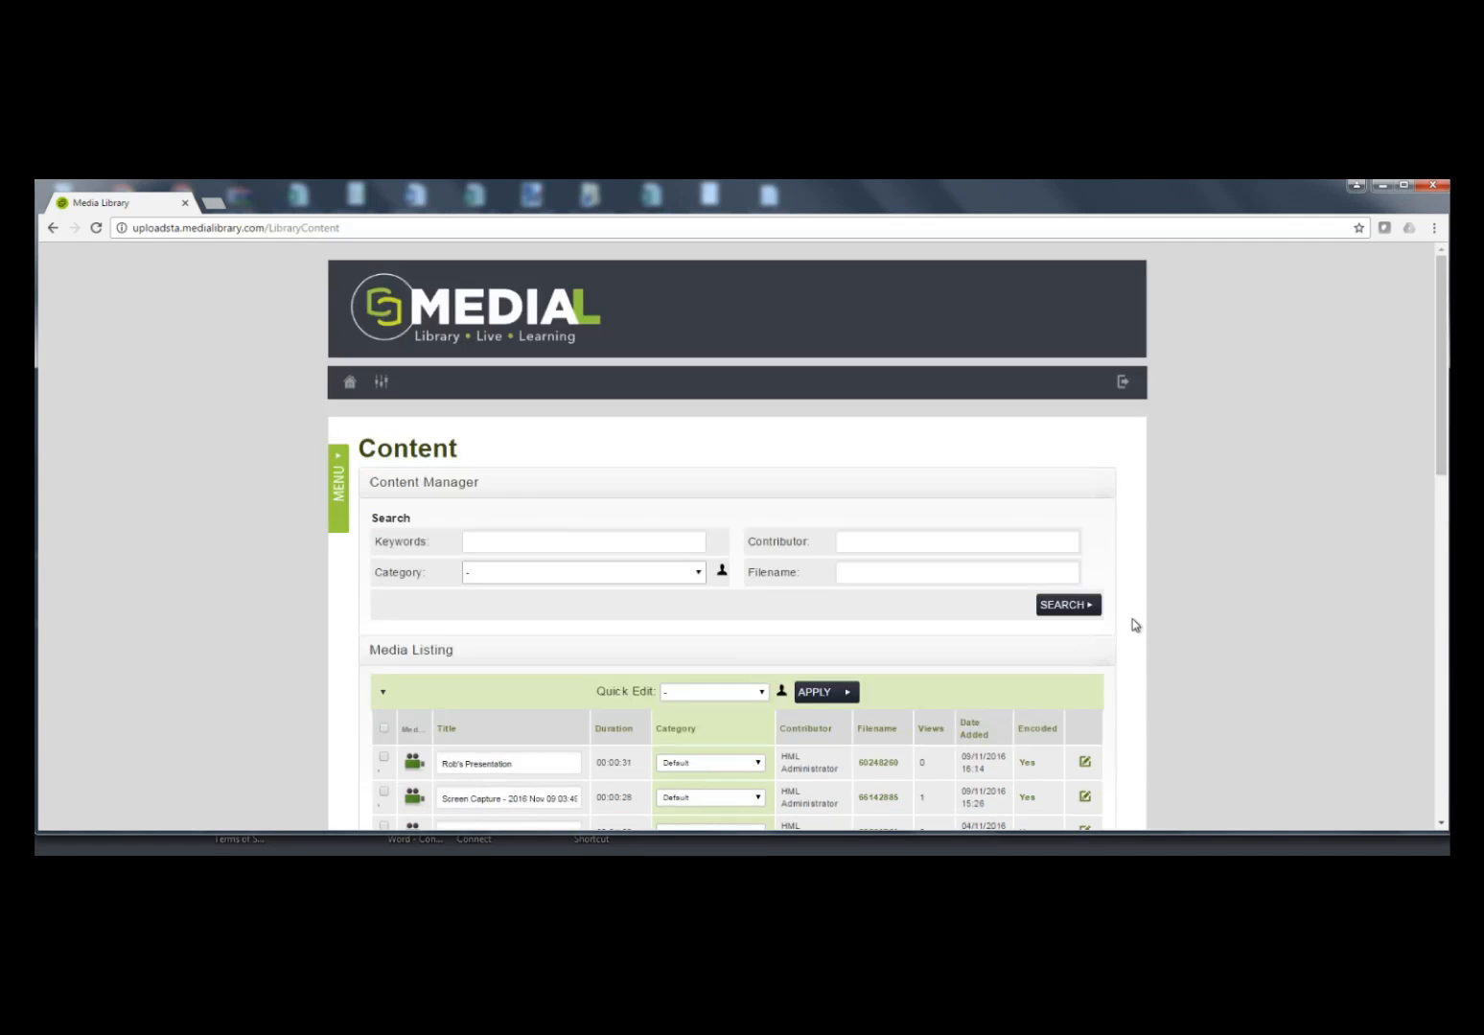
scroll(1139, 617, "down", 2)
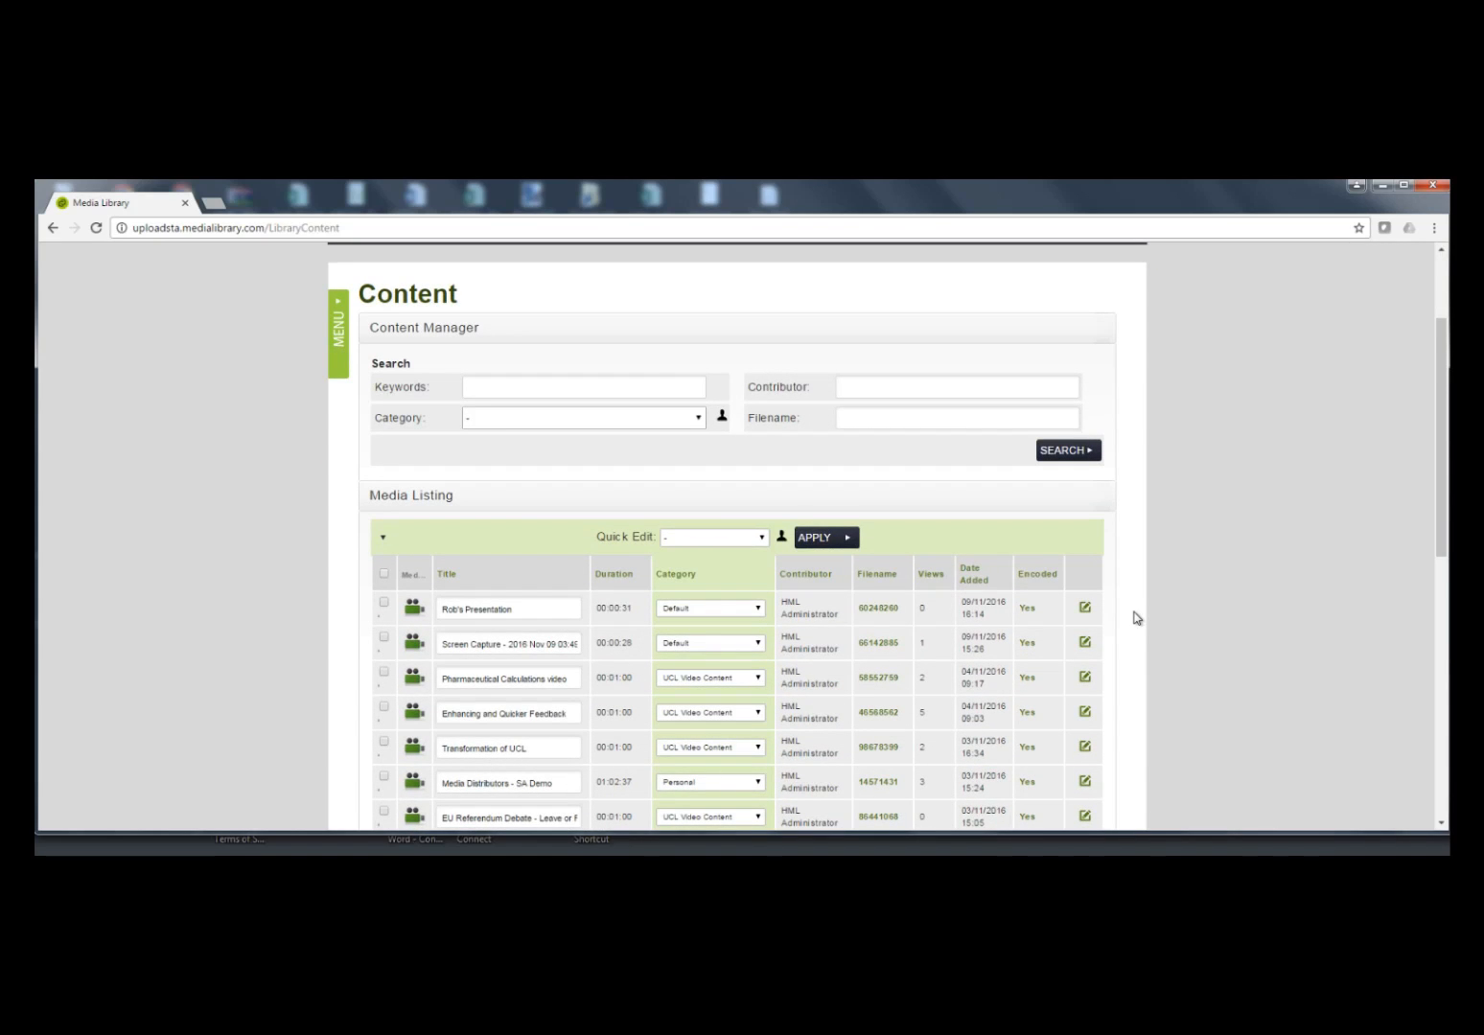
left_click(1029, 610)
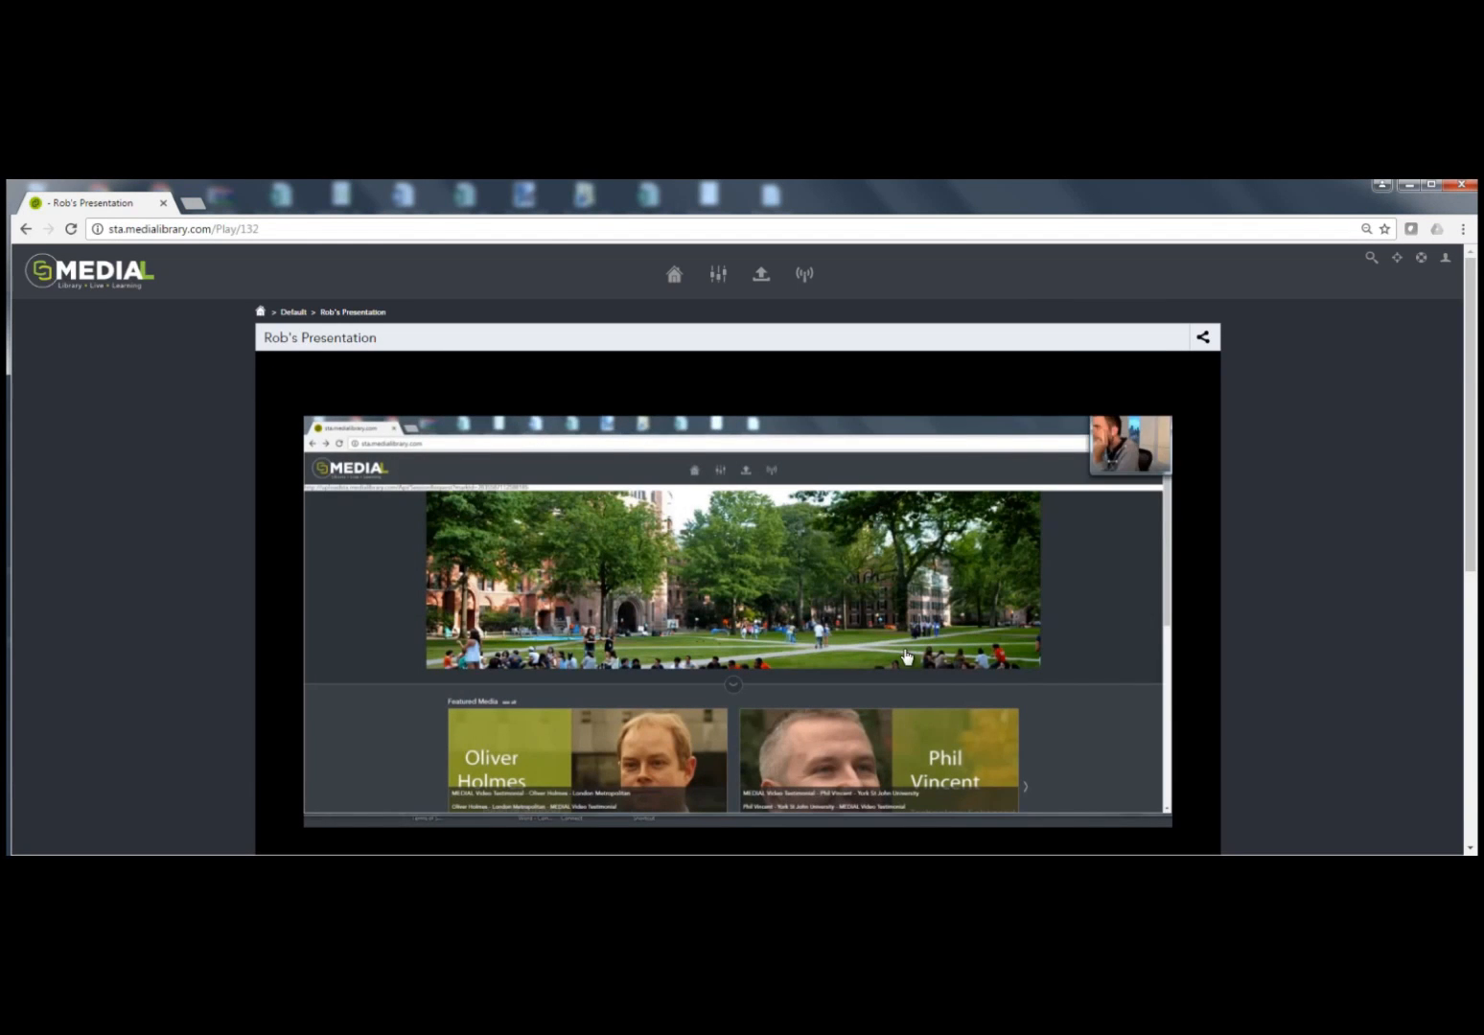
scroll(1214, 687, "down", 2)
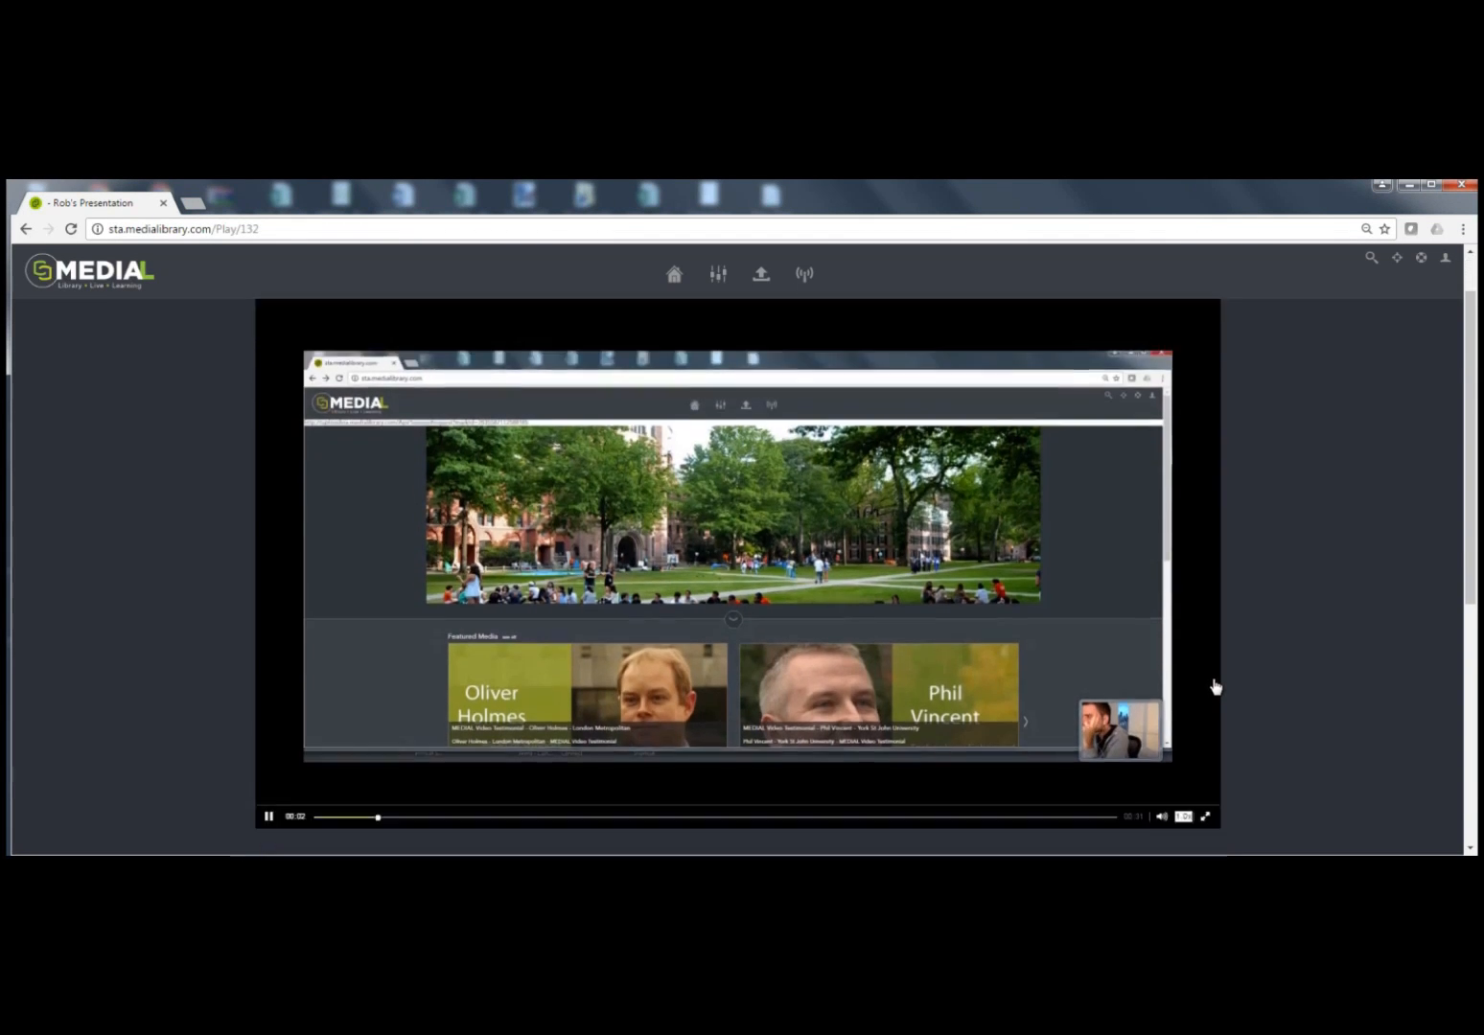
scroll(1215, 685, "up", 1)
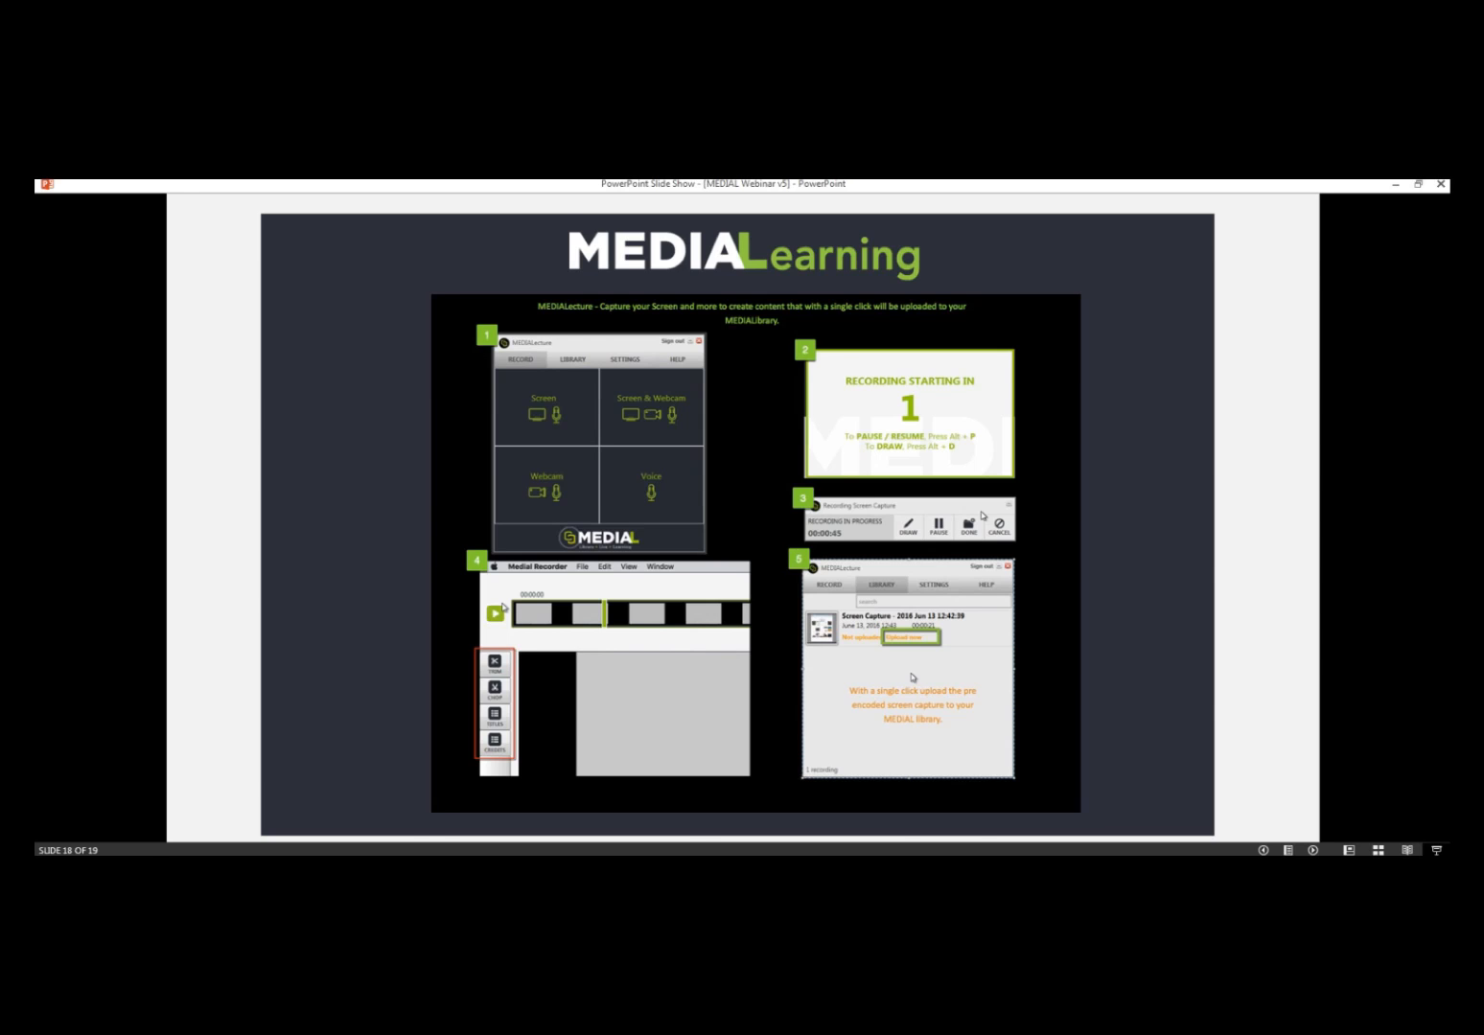
Step: Switch to the PowerPoint slide show and advance to its final slide
key("Right")
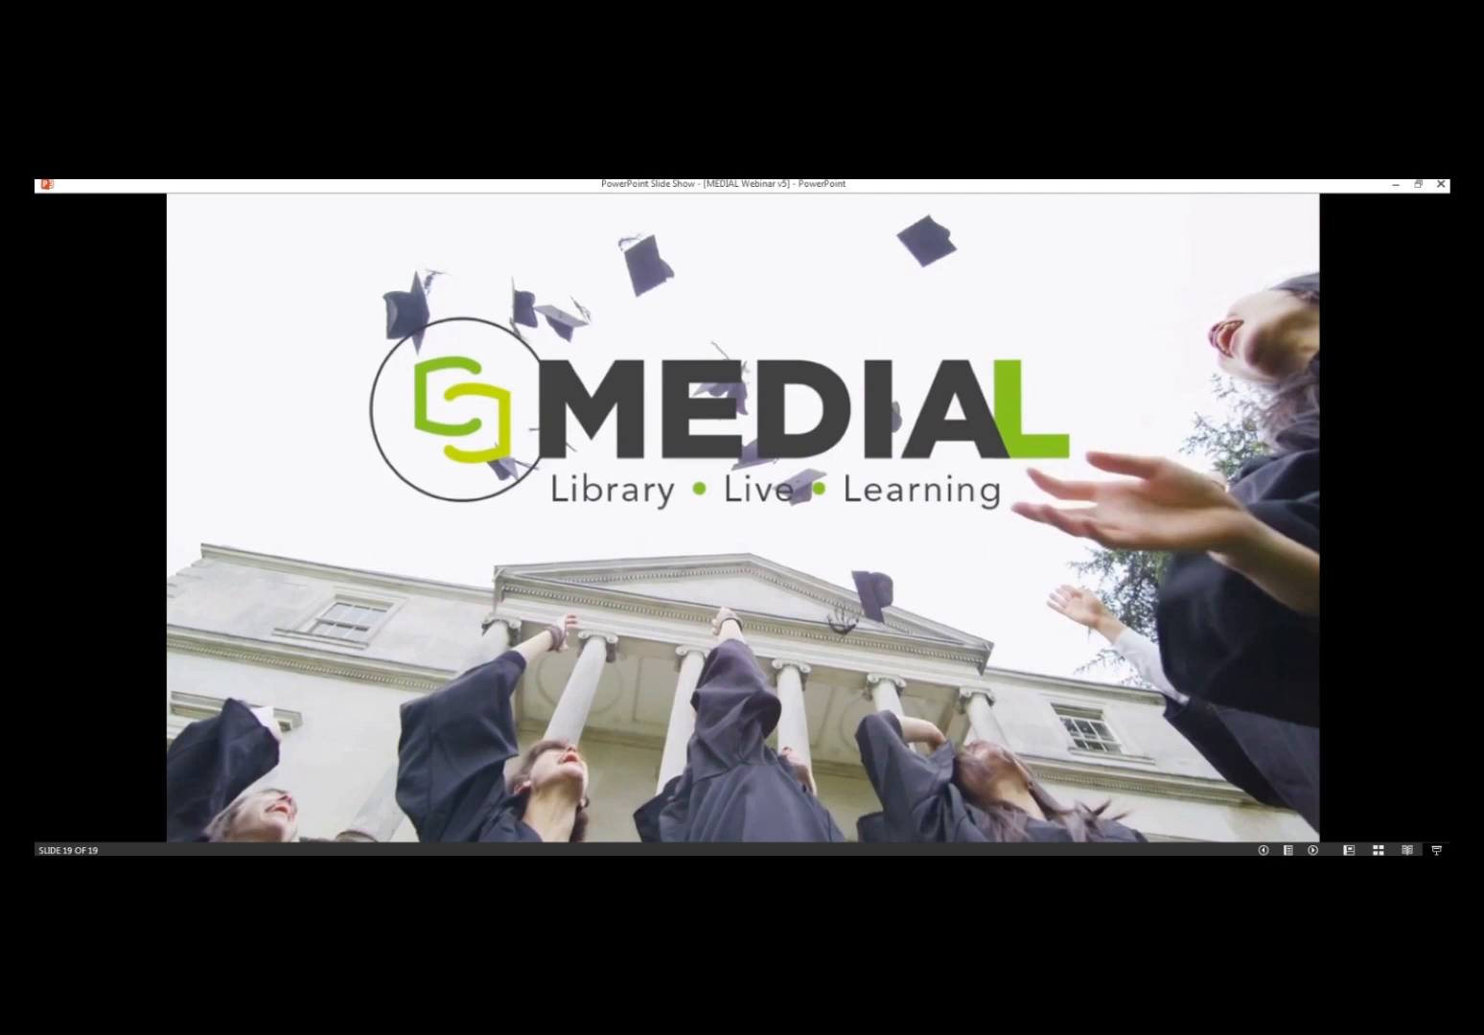